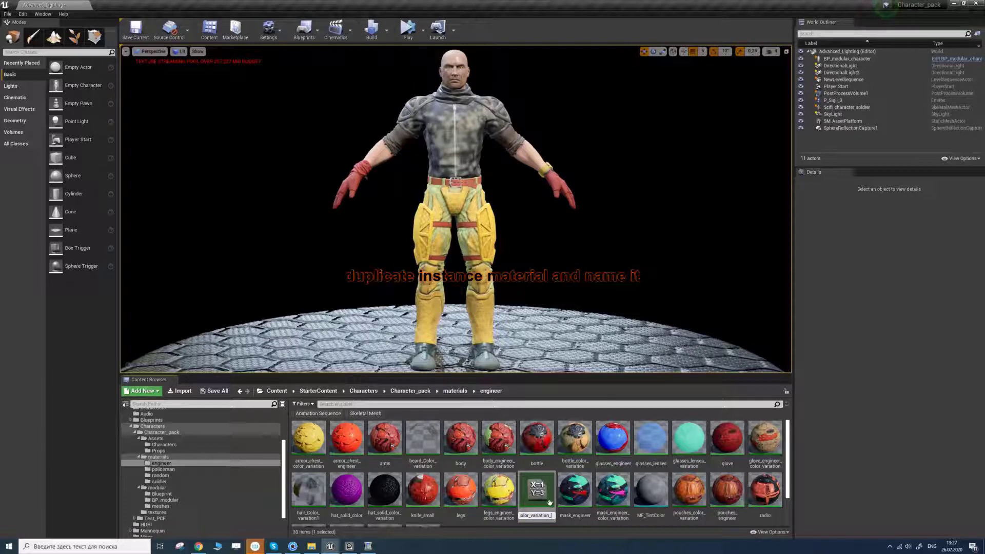
Step: Name the duplicated legs material instance legs_engineer_color_variation_new and open it for editing with the character still in view
key(Return)
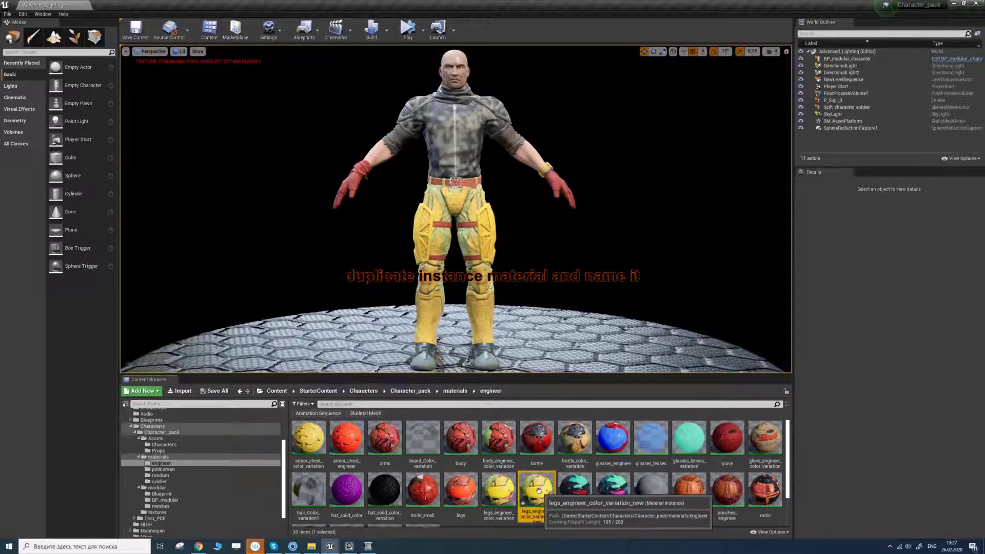
double_click(537, 491)
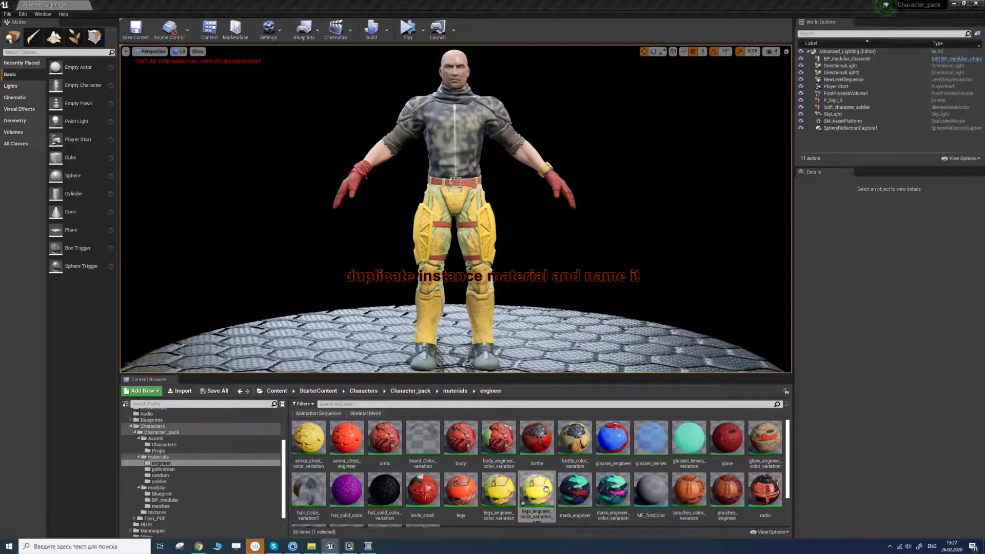
drag(733, 390, 888, 466)
drag(738, 82, 762, 77)
Step: Change the first vector color parameter of the new legs material instance from yellow through green to near-black
click(886, 179)
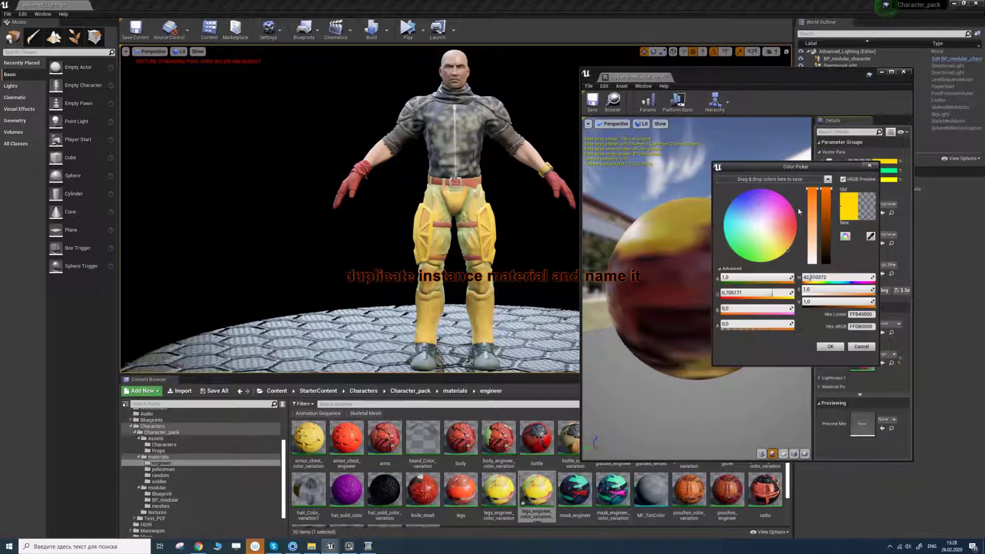
drag(766, 240, 760, 245)
click(157, 512)
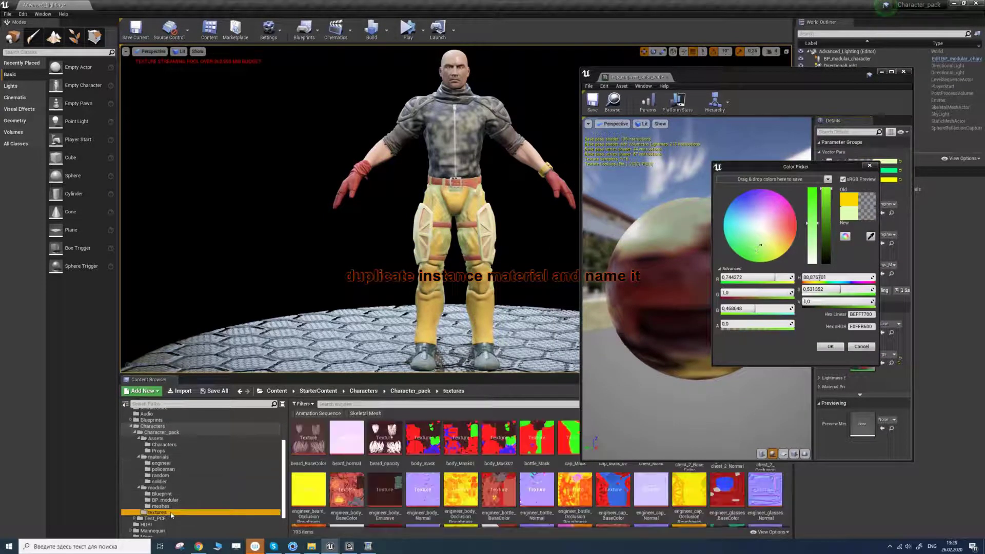
scroll(413, 483, down, 10)
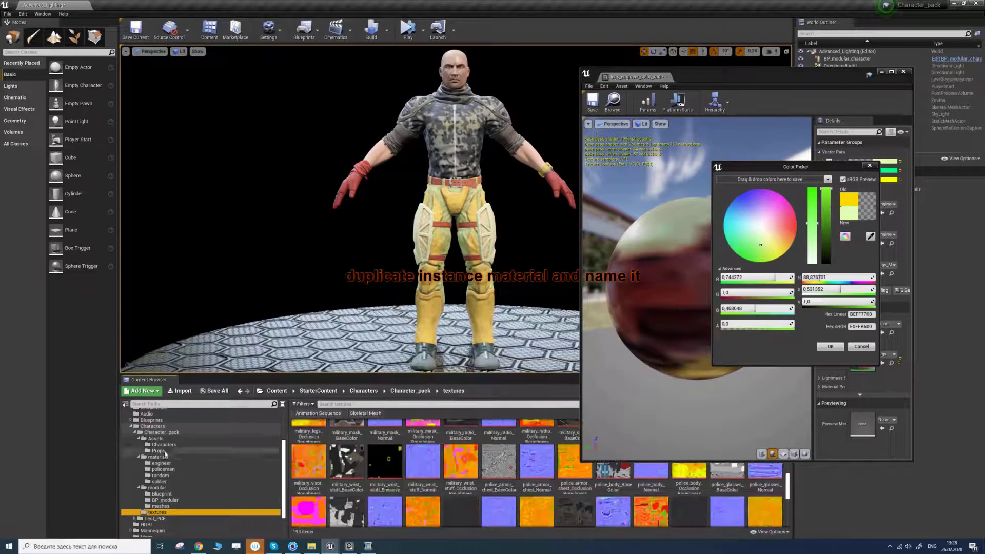
click(161, 463)
mouse_move(766, 230)
mouse_down()
mouse_move(752, 240)
mouse_move(777, 213)
mouse_move(750, 202)
mouse_move(739, 239)
mouse_up()
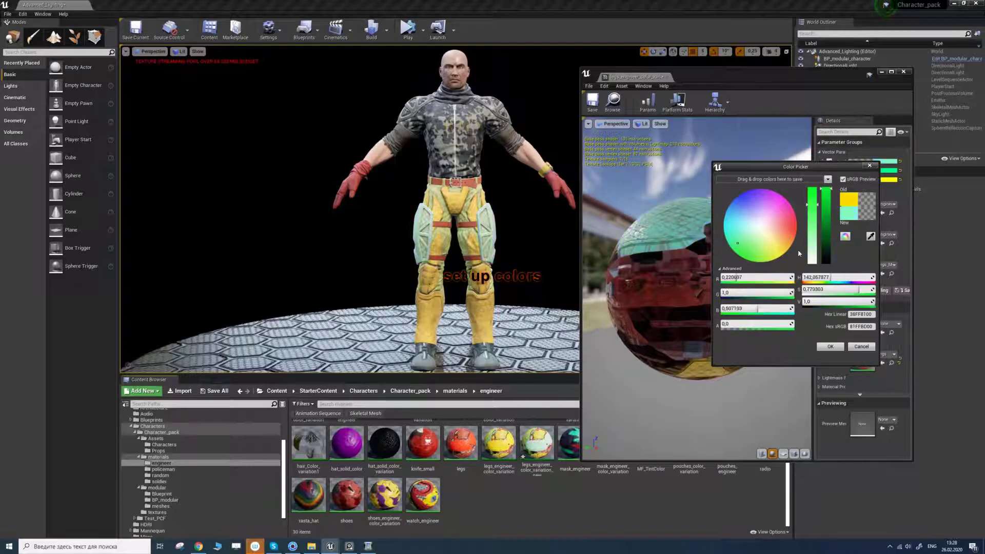
drag(825, 236, 825, 253)
mouse_move(781, 240)
mouse_down()
mouse_move(743, 245)
mouse_move(751, 229)
mouse_move(778, 254)
mouse_move(781, 224)
mouse_move(737, 221)
mouse_move(766, 253)
mouse_move(767, 272)
mouse_move(751, 252)
mouse_move(790, 217)
mouse_up()
click(827, 259)
click(827, 264)
click(829, 346)
Step: Set the second and third vector color parameters of the new legs material instance to bright pink
click(879, 171)
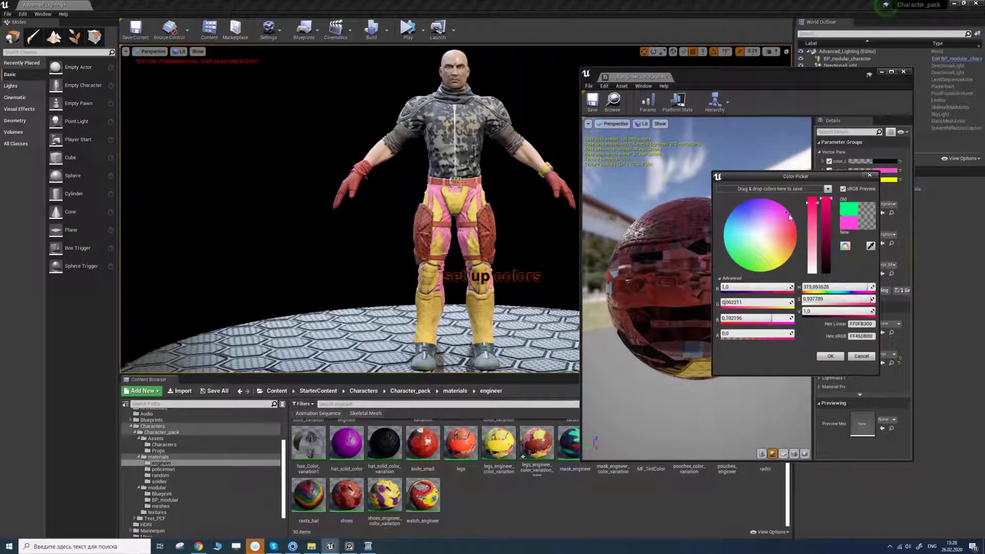
click(831, 357)
click(893, 179)
mouse_move(781, 277)
mouse_down()
mouse_move(803, 250)
mouse_move(783, 226)
mouse_up()
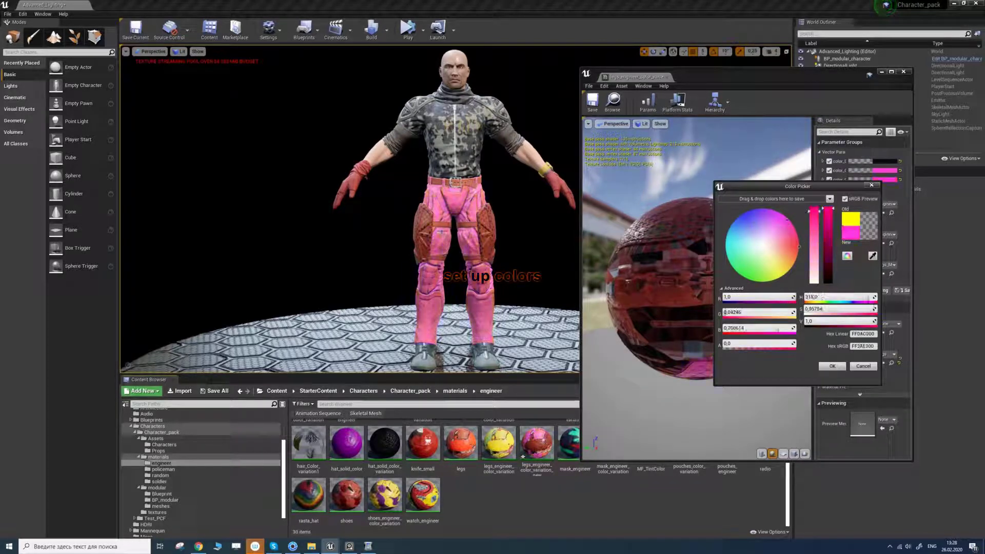
click(828, 367)
Step: Set the legs instance's first vector color parameter to a bright violet-blue, then save and close the material instance
click(888, 161)
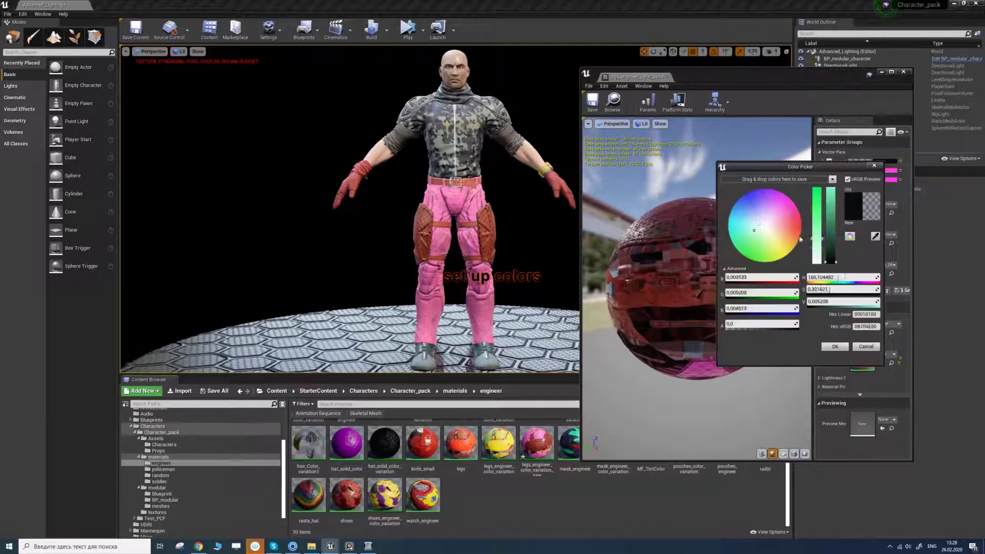
click(746, 201)
click(829, 196)
drag(831, 198, 832, 195)
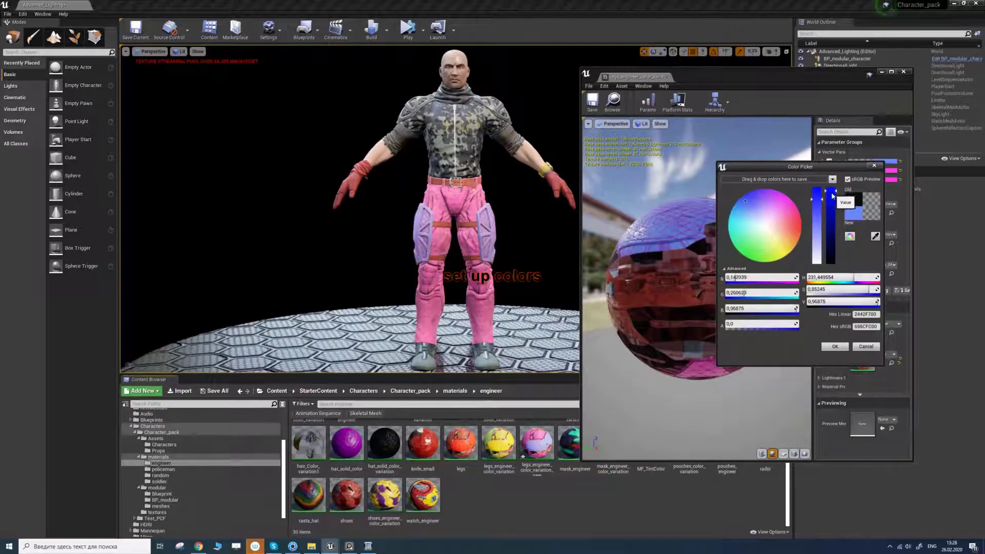
click(749, 198)
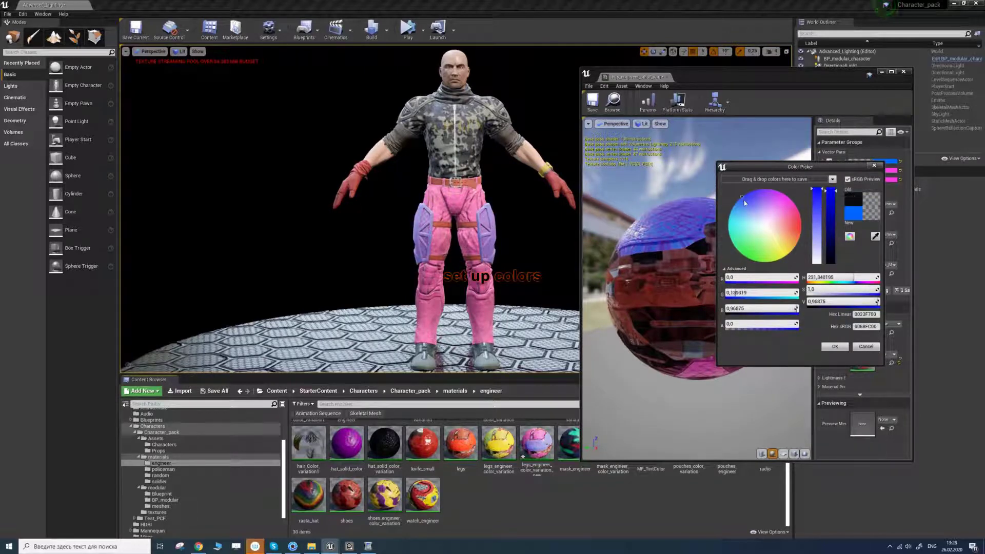
click(834, 347)
click(593, 103)
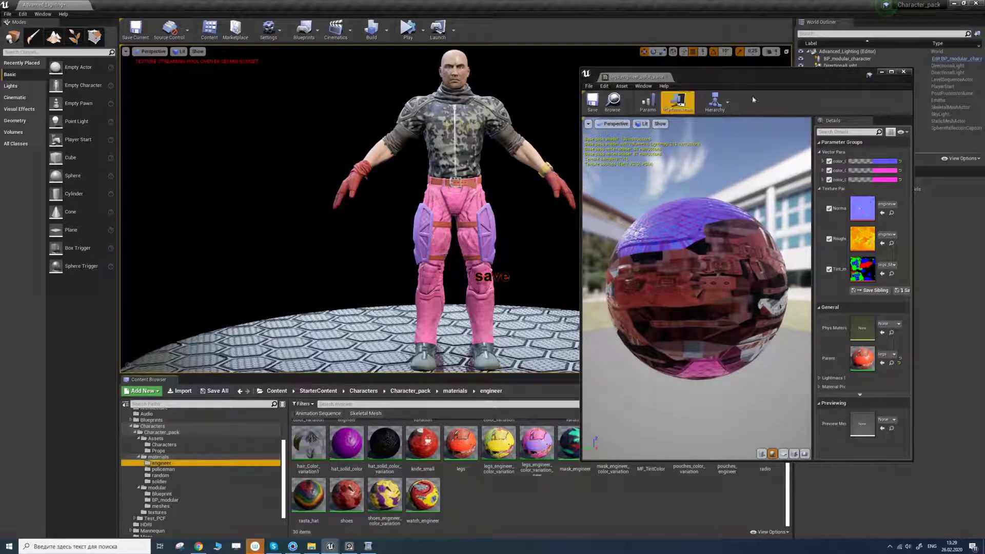
click(903, 72)
Step: Apply shoes_engineer_color_variation from the engineer materials folder to the character's shoes
click(164, 481)
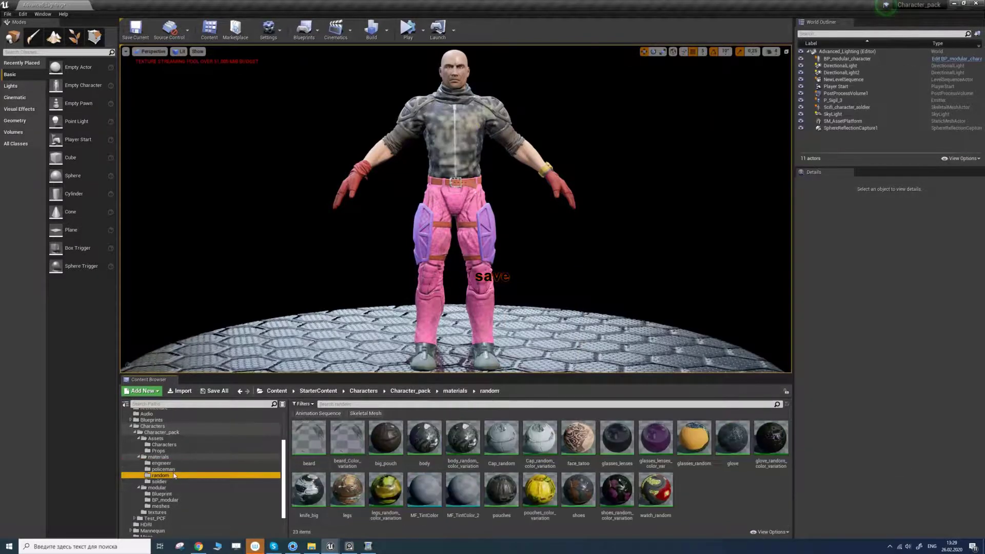
click(161, 463)
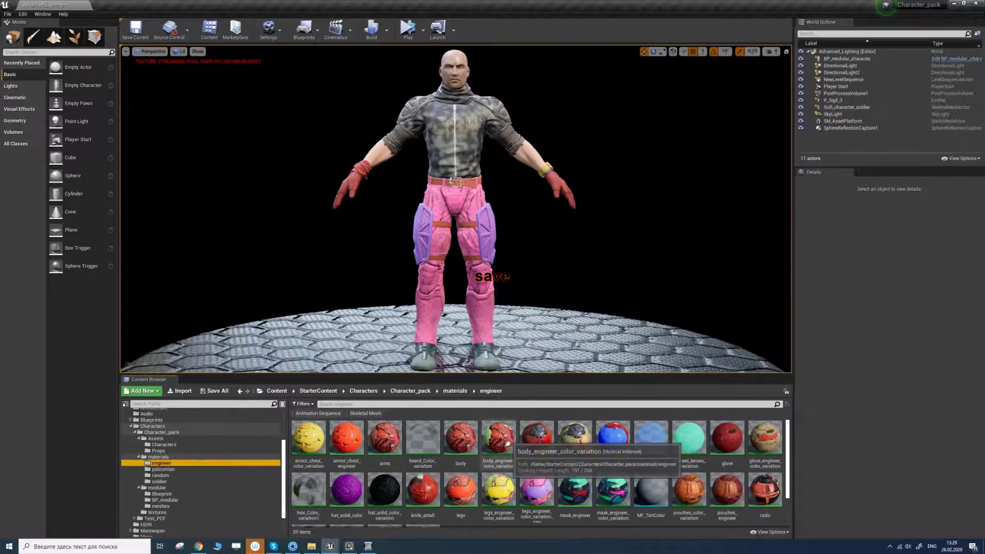
scroll(464, 511, down, 2)
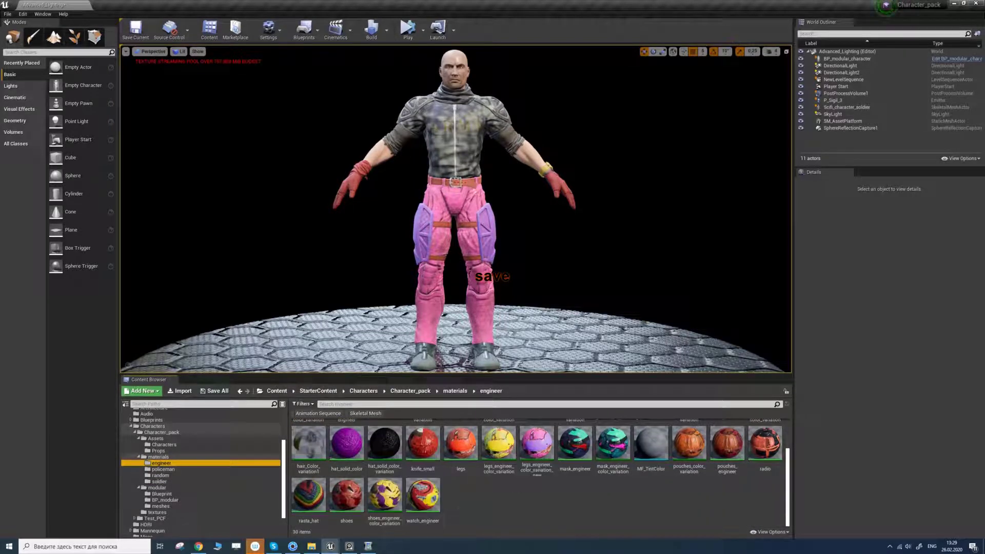
key(ctrl+s)
click(385, 501)
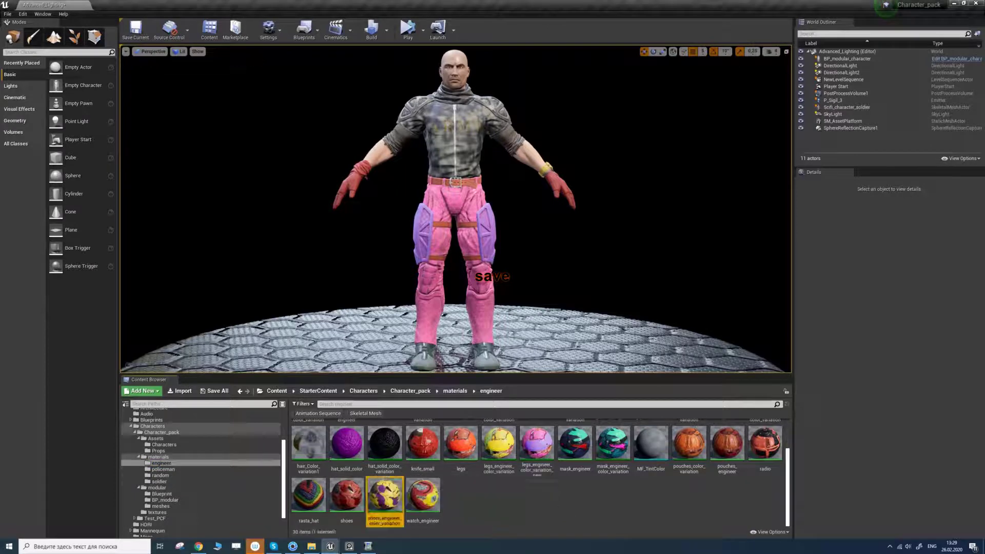
drag(385, 500, 478, 498)
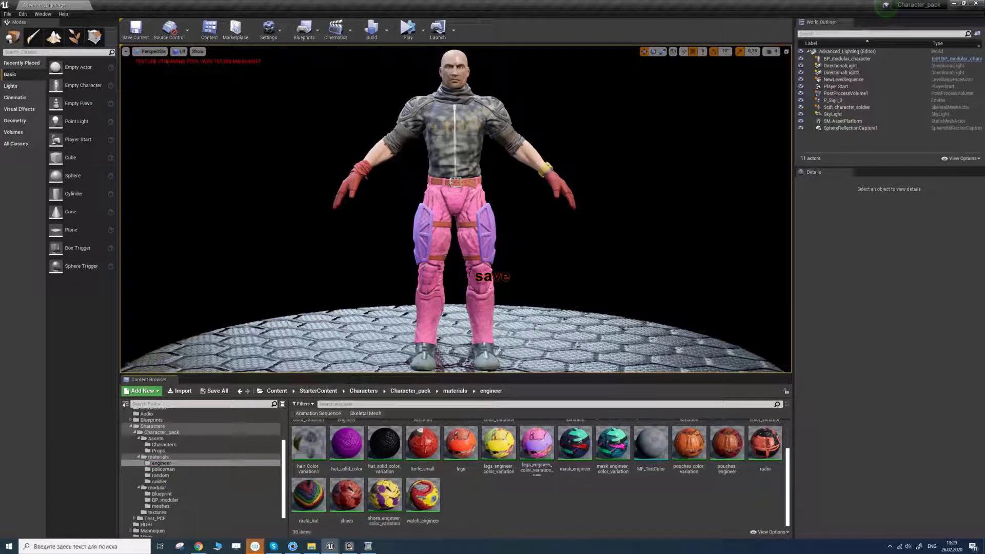
click(423, 496)
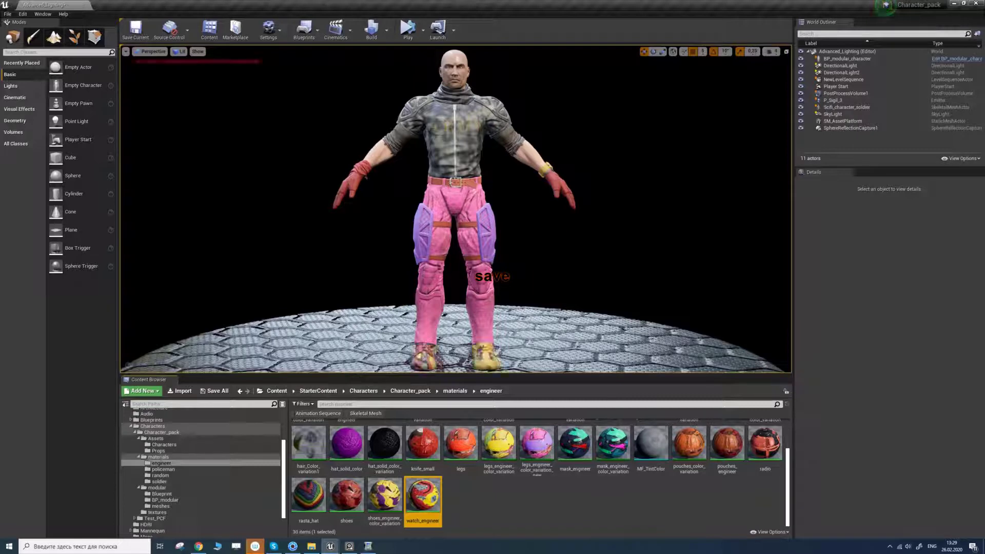
click(384, 495)
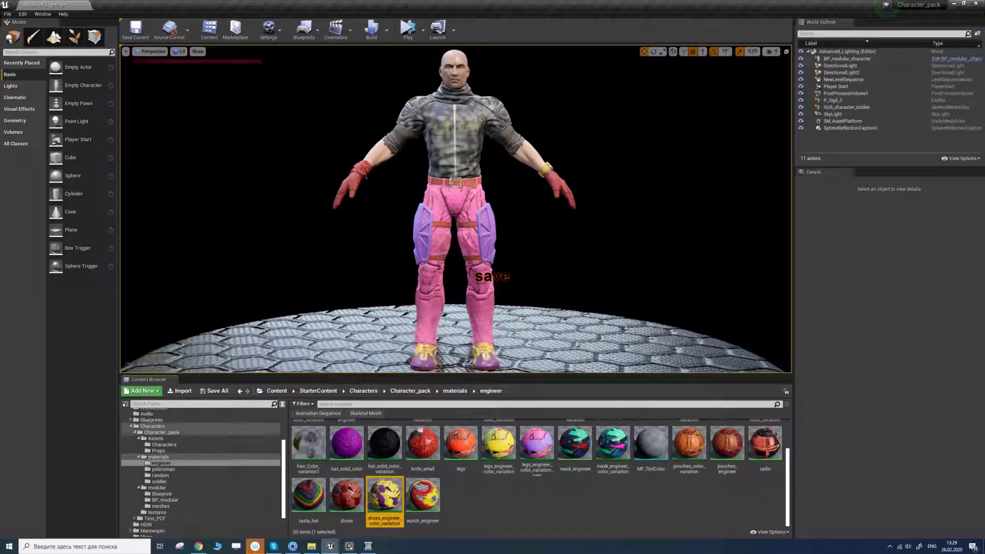
click(413, 503)
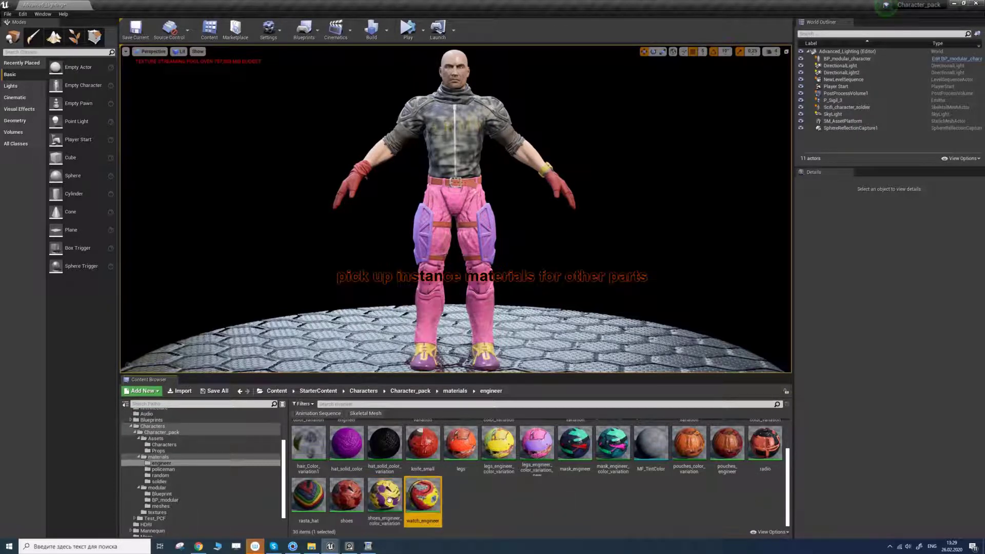
Step: Duplicate the shoes_engineer_color_variation material instance under a new name and open the copy for editing
click(389, 501)
right_click(389, 500)
click(429, 408)
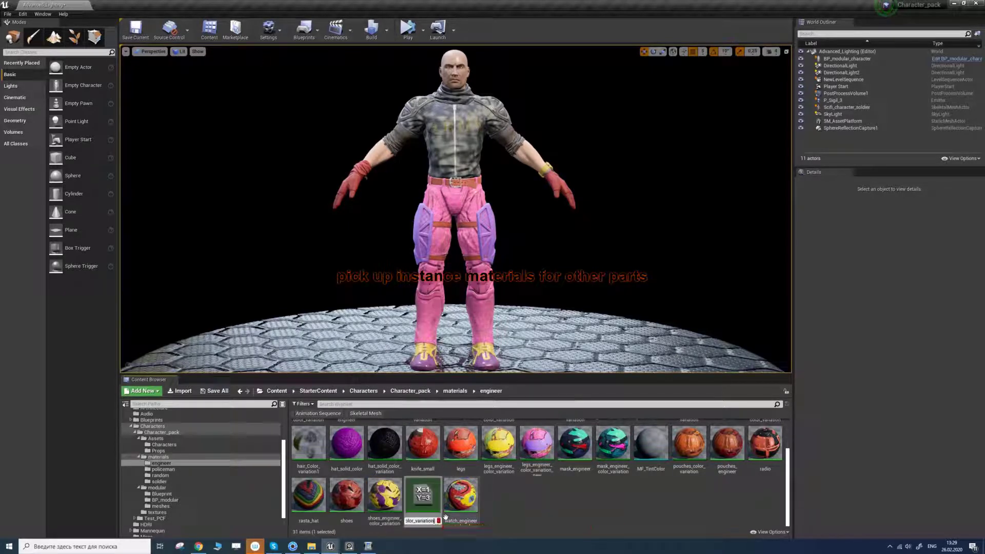
key(Return)
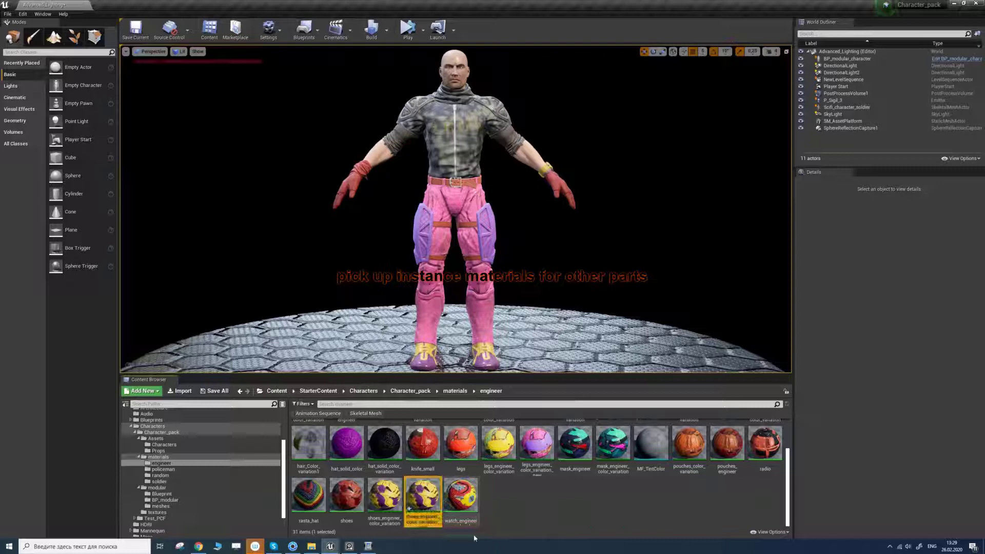
double_click(422, 495)
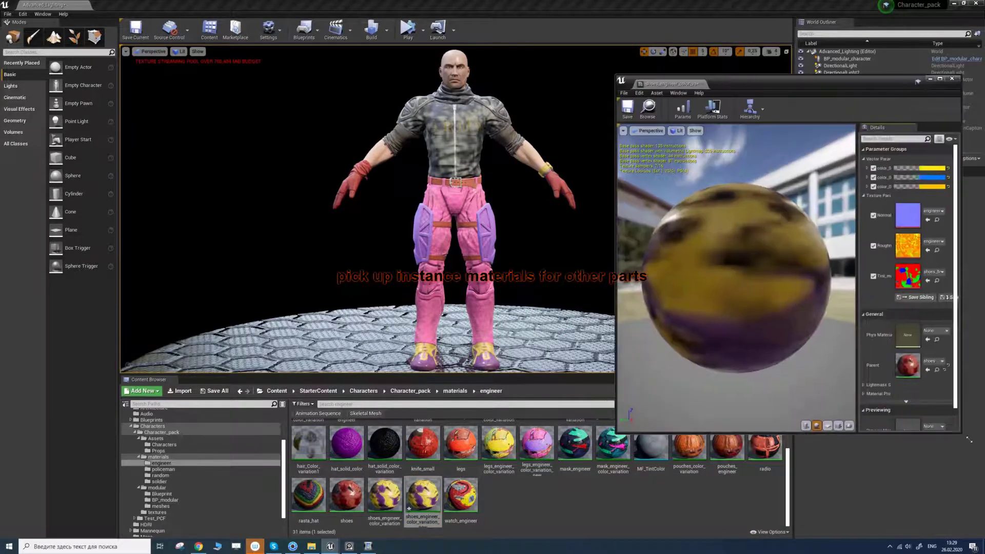
click(156, 512)
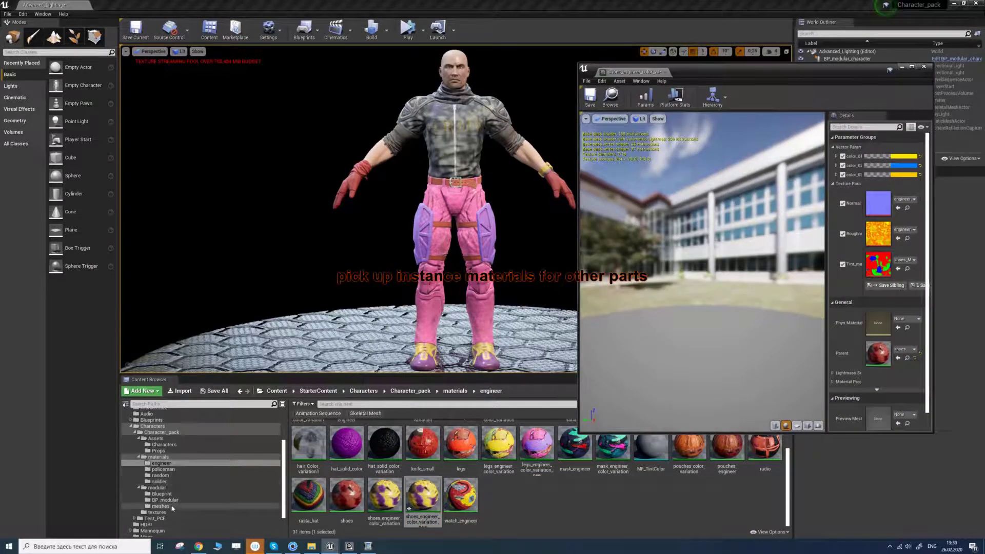
click(161, 493)
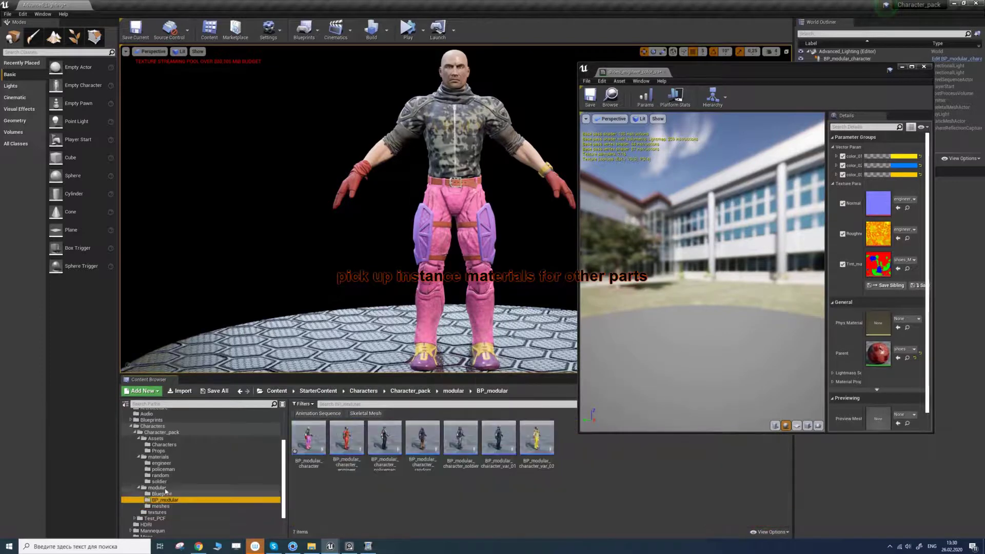
click(160, 475)
middle_drag(511, 308, 520, 308)
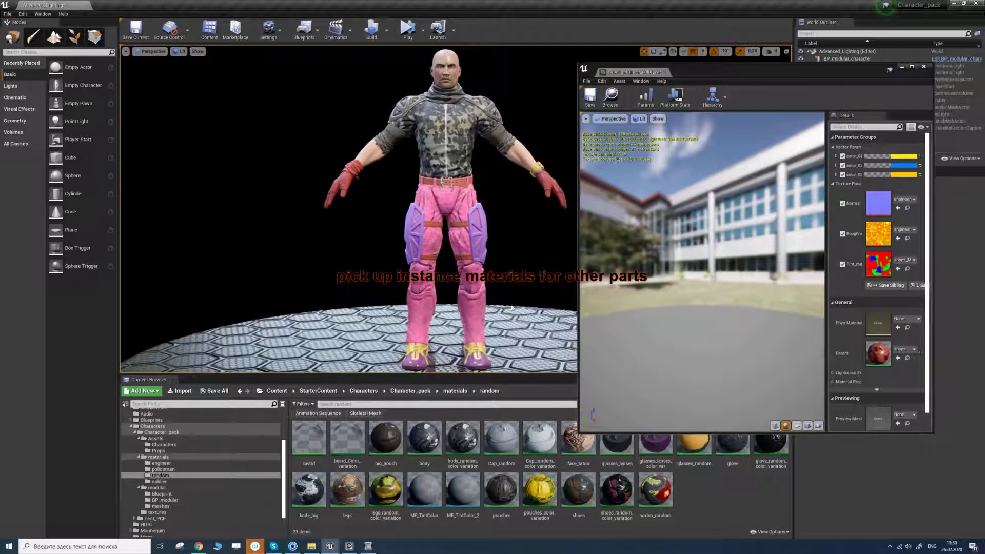
Step: Set the new shoes instance's first vector color parameter to magenta and the second to bright pink
click(893, 156)
click(809, 194)
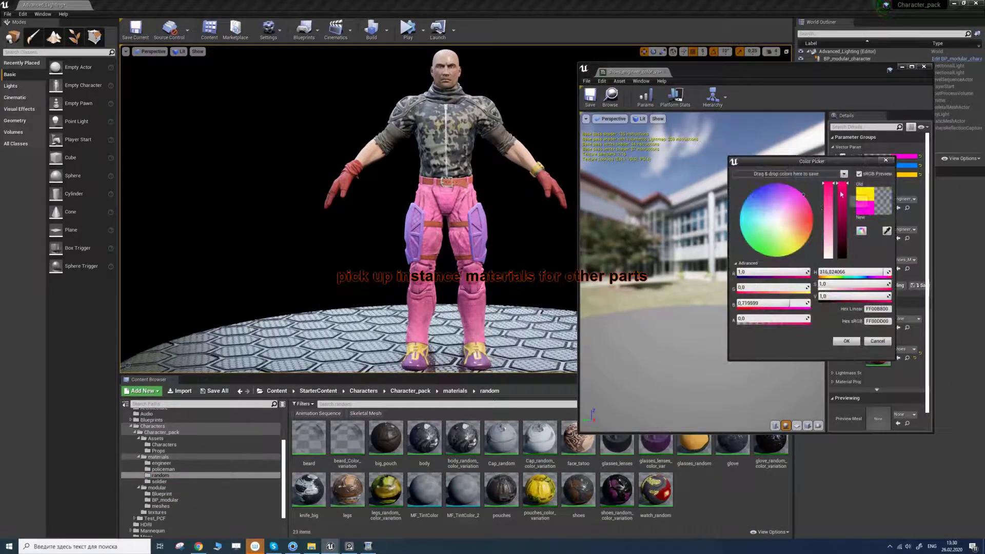
click(846, 342)
click(905, 165)
click(804, 216)
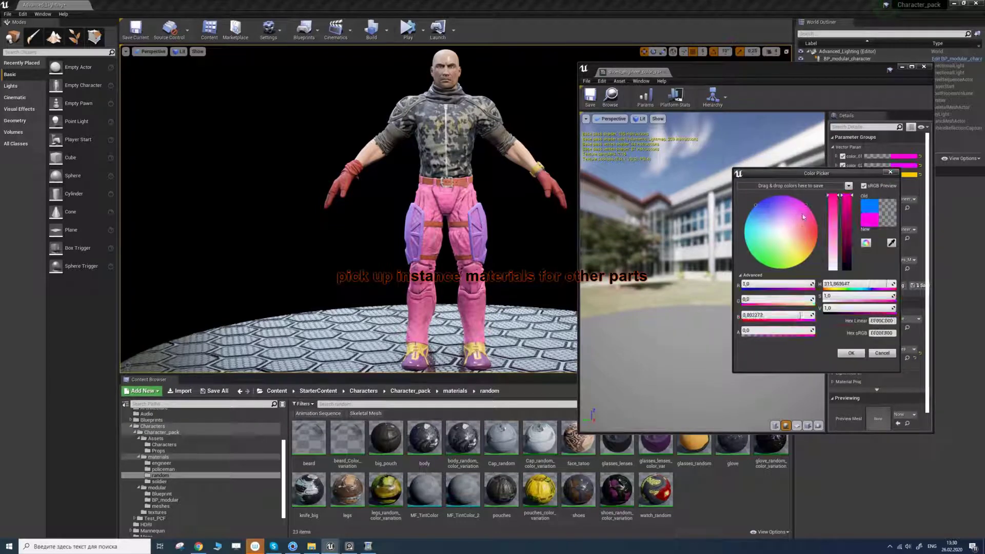
click(851, 354)
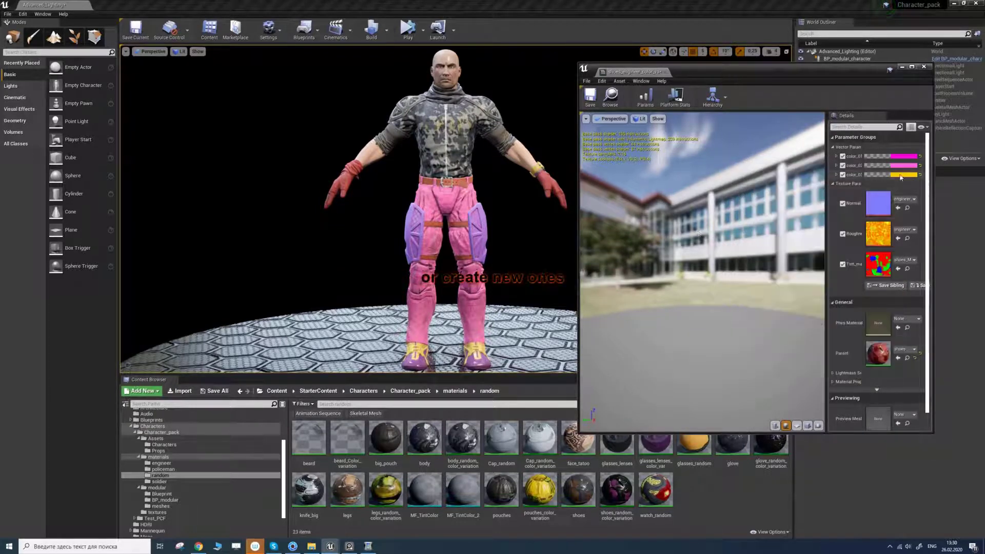
Step: Set the third vector color parameter of the new shoes instance to pale pink and save the instance
click(906, 175)
click(792, 232)
click(850, 361)
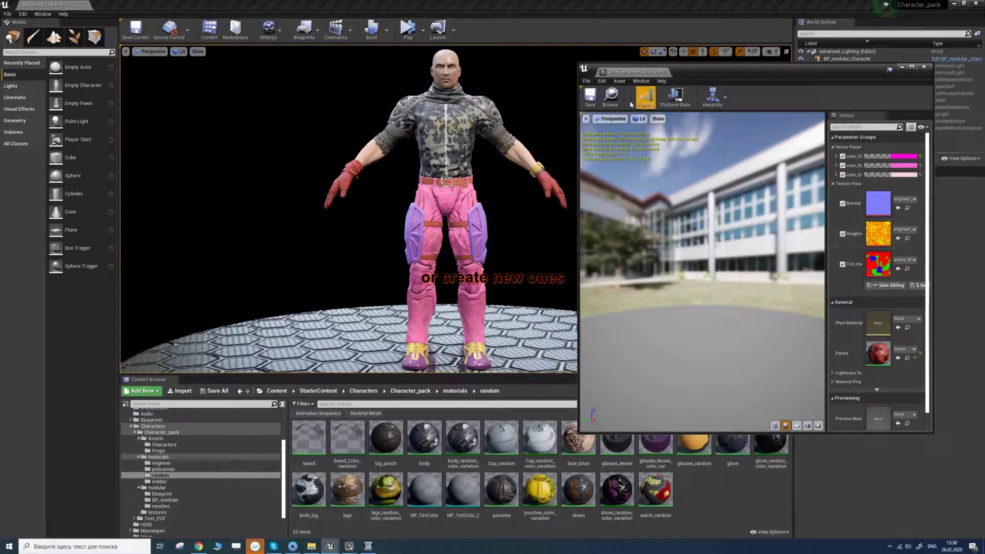
click(590, 97)
Step: Try legs_engineer_color_variation_new from the engineer materials folder on the character's shoes and wristbands
click(161, 463)
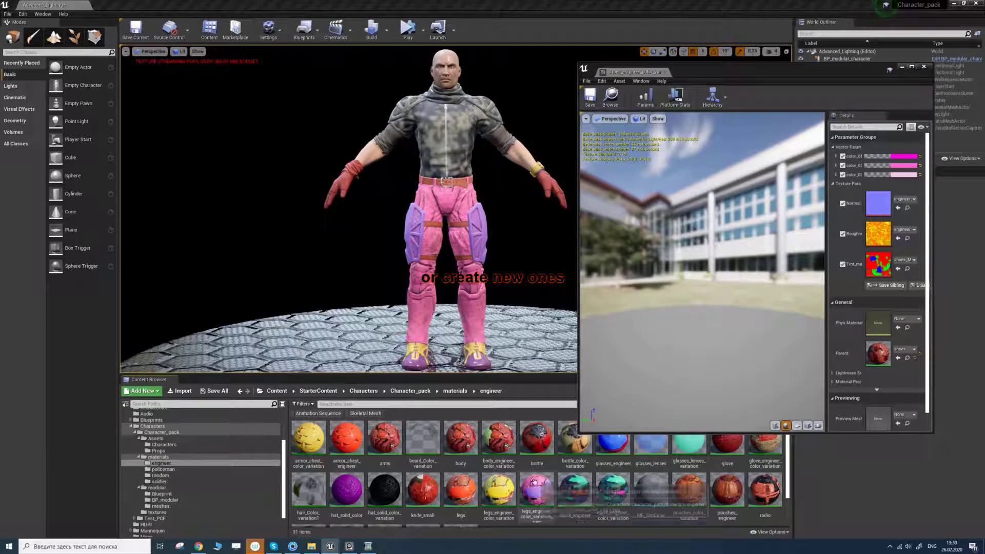
drag(537, 489, 475, 358)
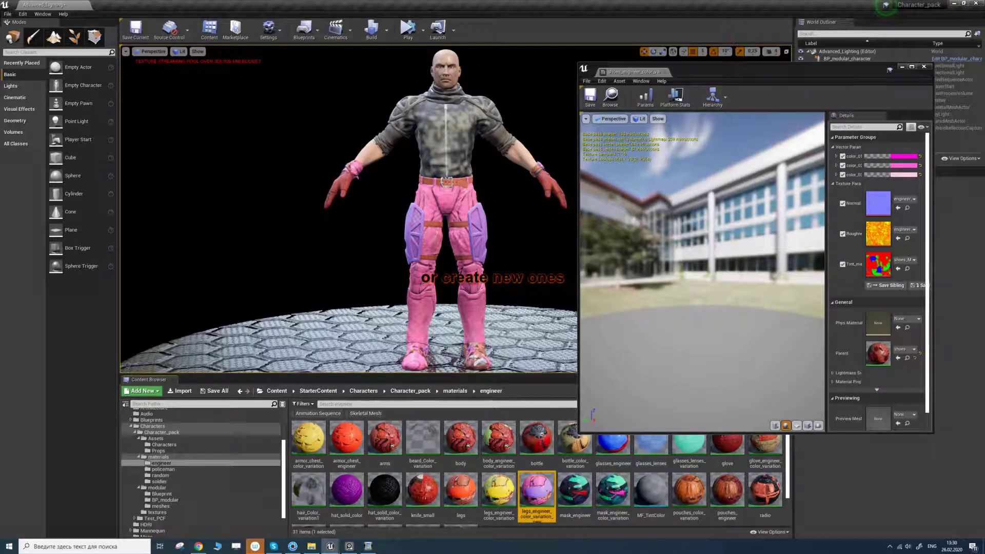
Step: Apply the new pink shoes material instance to the character's shoes and watch_engineer to the wristbands
scroll(557, 496, down, 2)
drag(423, 496, 429, 501)
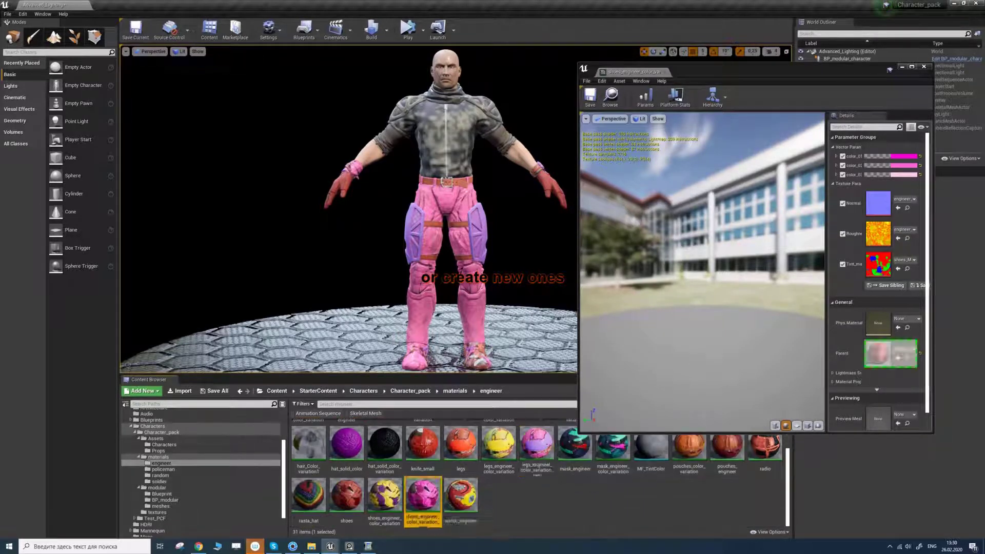
drag(891, 354, 891, 354)
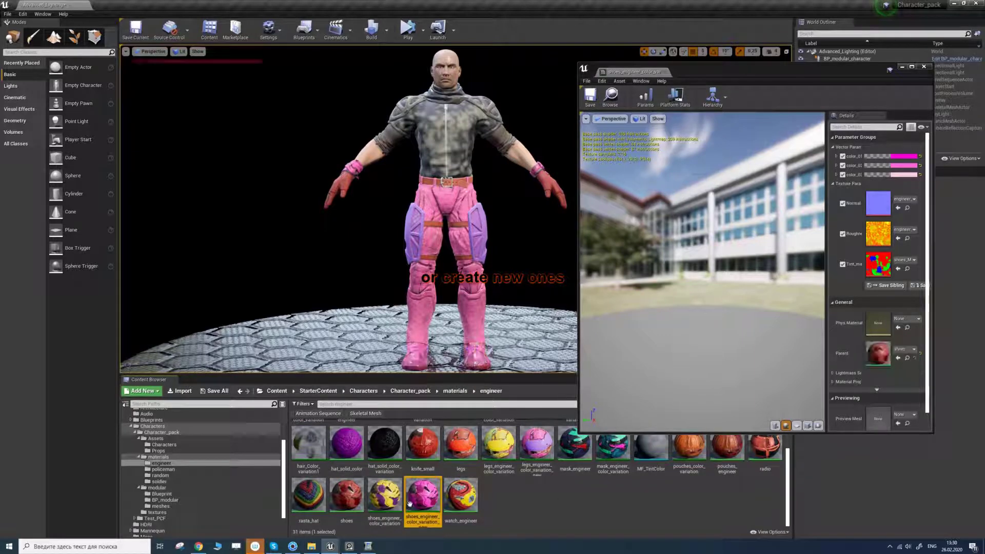
drag(461, 495, 891, 354)
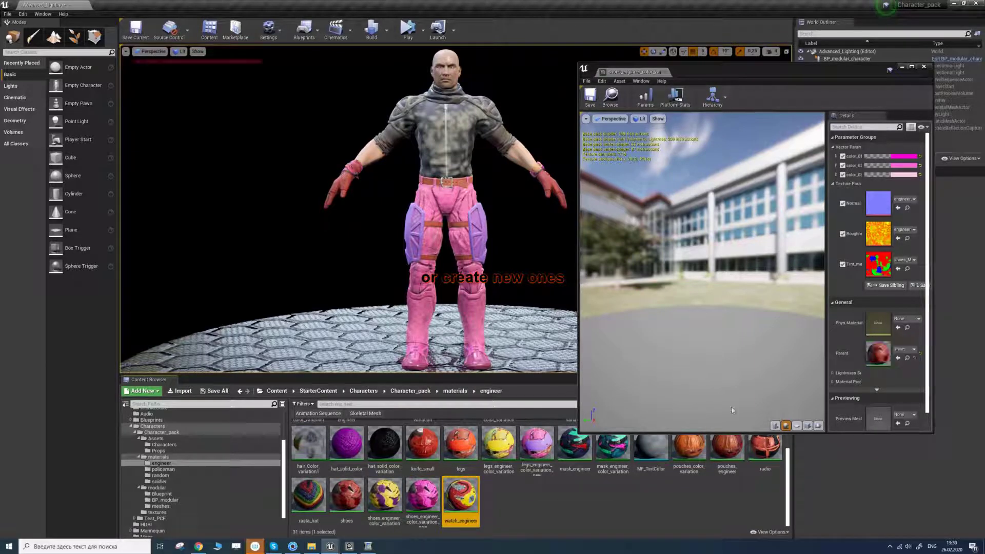
Step: Close the new shoes instance and look through the character pack's textures folder
middle_drag(466, 207, 414, 272)
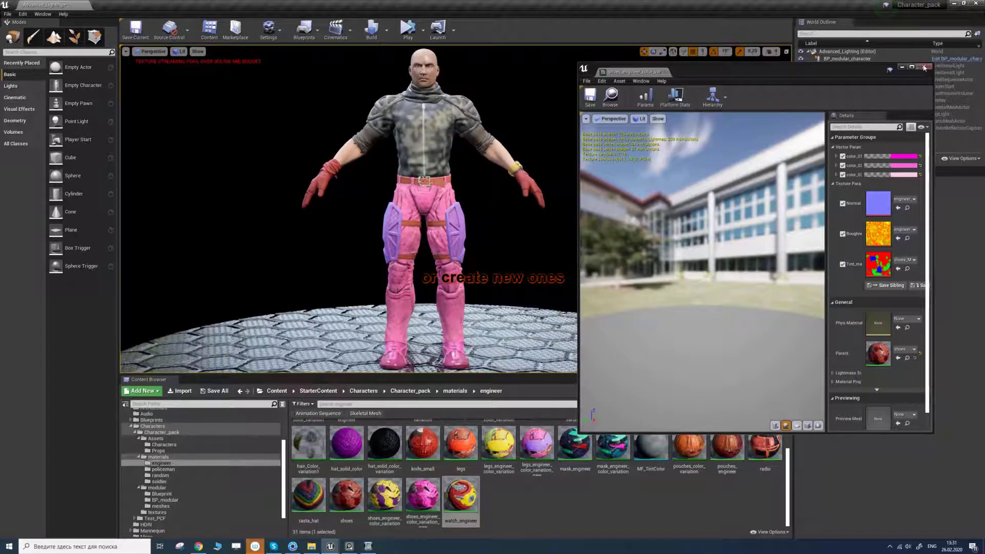
click(925, 67)
click(156, 512)
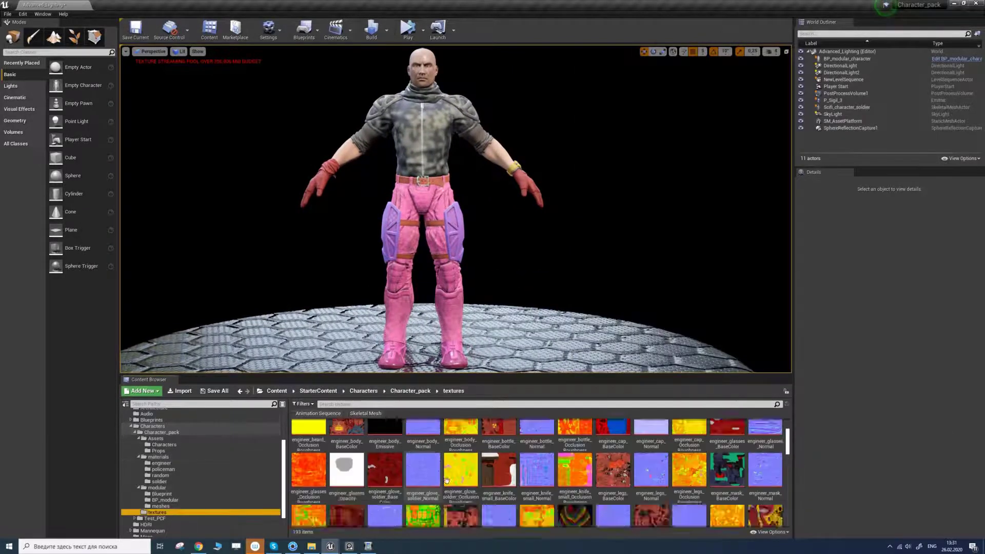
scroll(446, 481, down, 10)
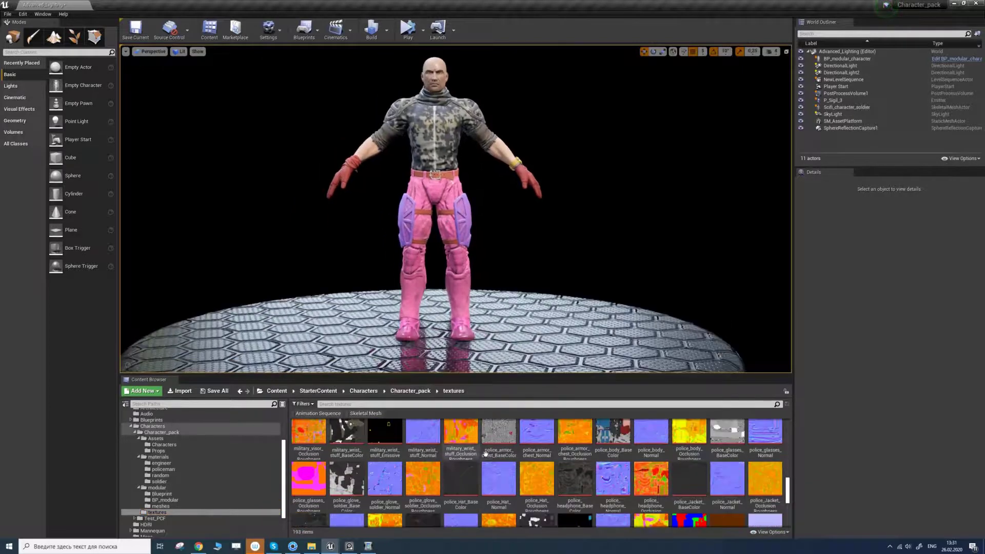
scroll(492, 460, down, 5)
scroll(423, 170, up, 3)
middle_drag(423, 169, 393, 190)
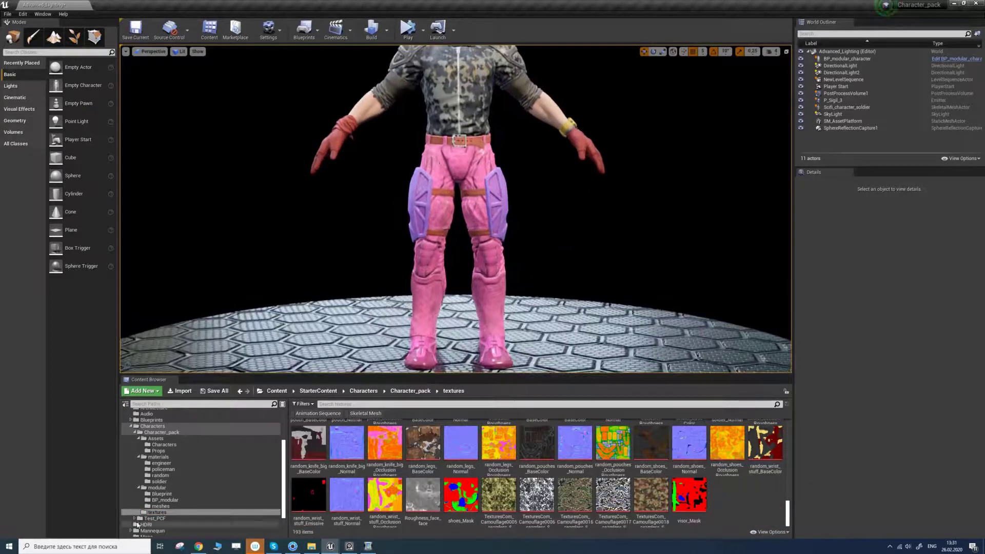
Step: Try glove_engineer_color_variation from the engineer materials folder on the character's gloves
click(160, 480)
click(162, 463)
middle_drag(329, 135, 328, 132)
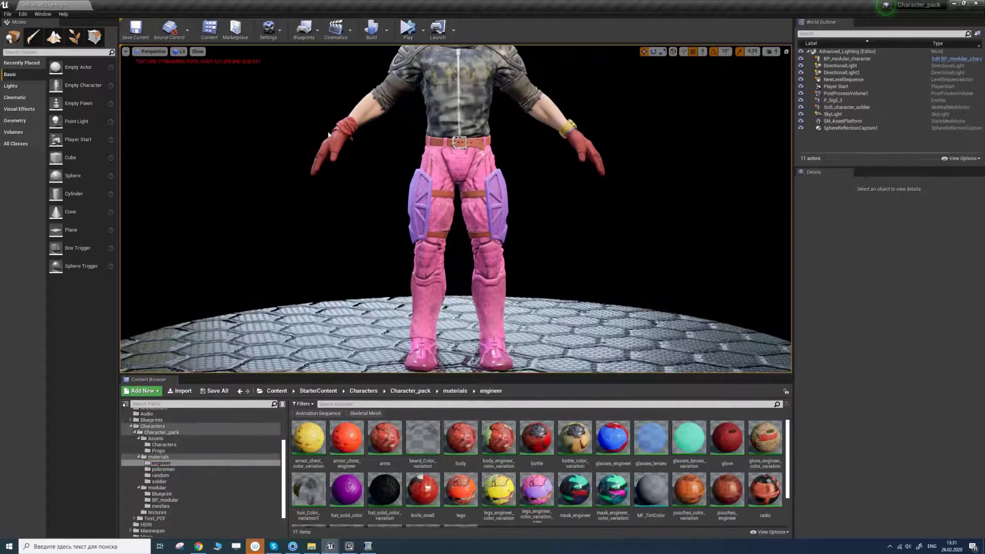
scroll(515, 514, down, 2)
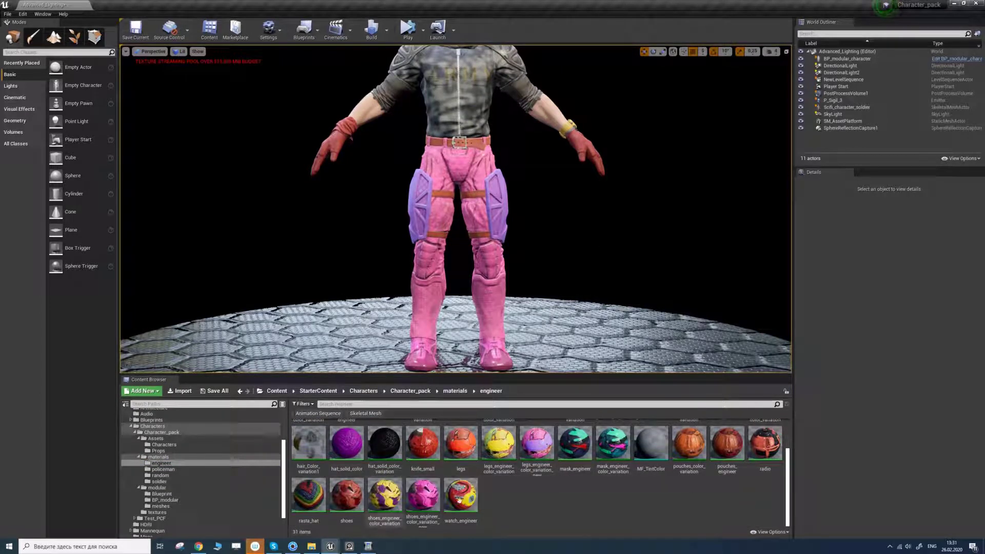
scroll(515, 482, up, 2)
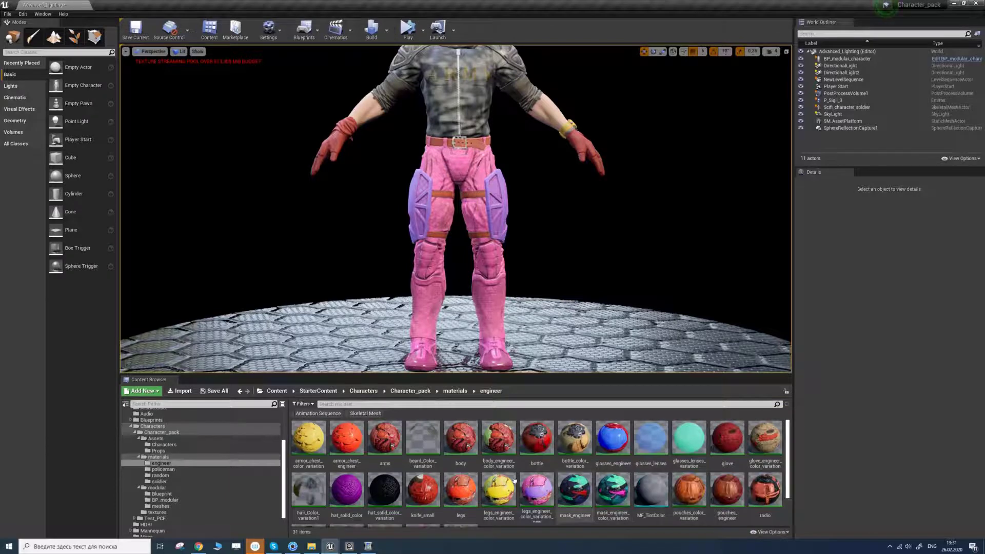
click(764, 439)
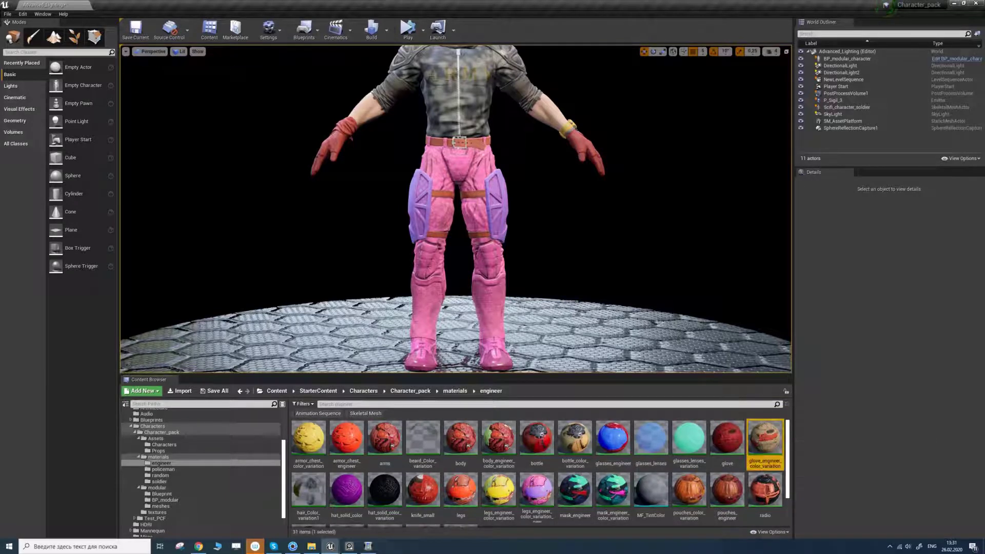
Step: Duplicate glove_engineer_color_variation and name the copy glove_engineer_color_variation_new
right_click(764, 440)
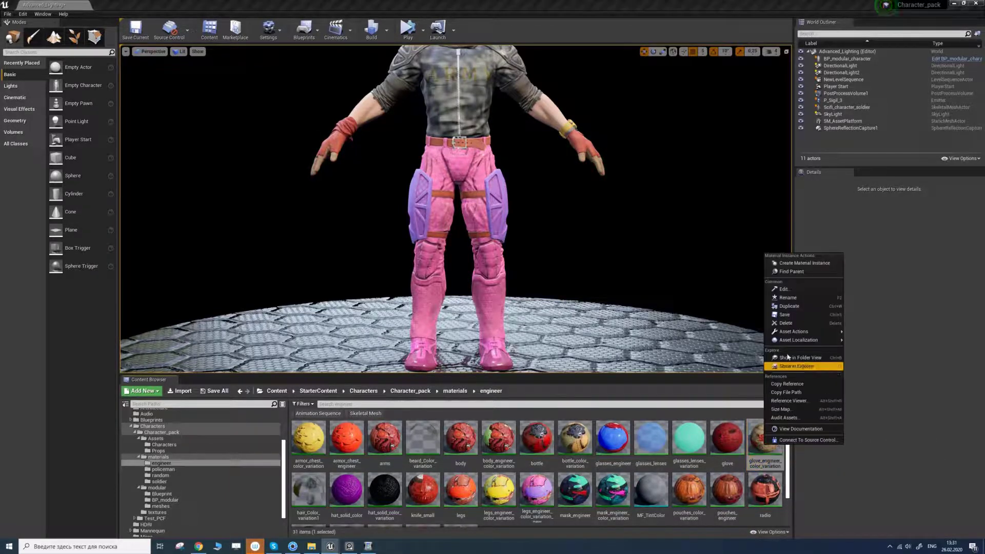
click(789, 306)
key(BackSpace)
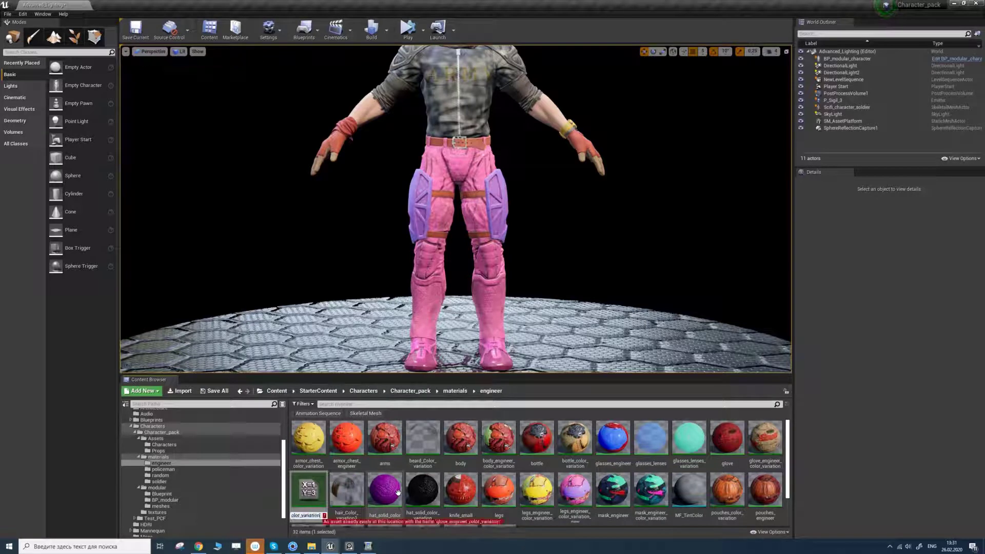
text(_new)
key(Return)
Step: Open the new glove instance and set its first vector color parameter to magenta
double_click(317, 492)
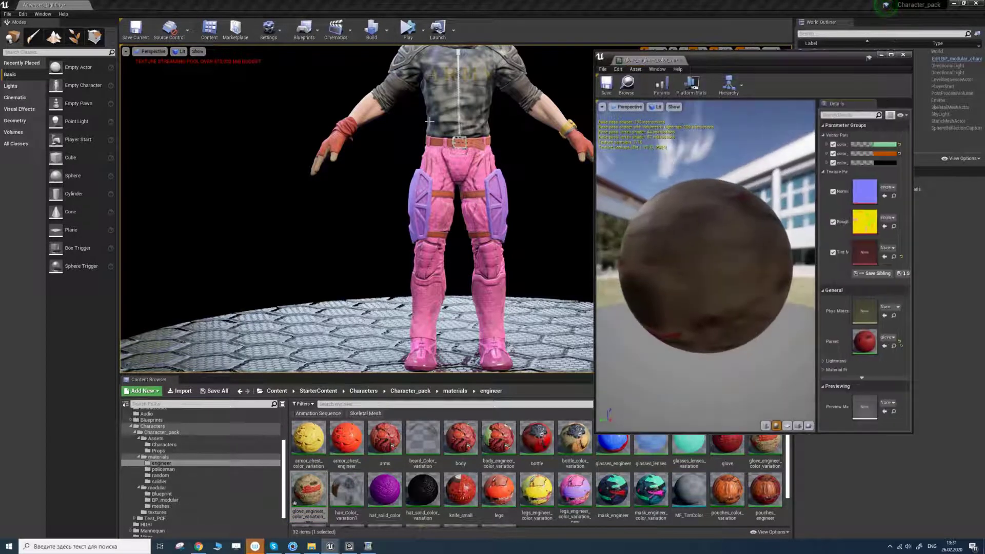
click(877, 146)
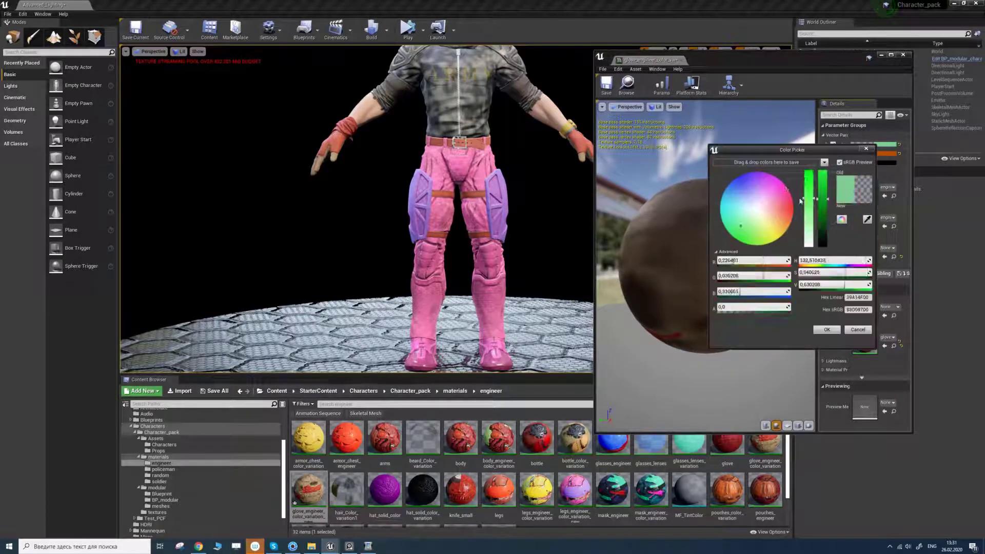
drag(767, 222, 777, 232)
click(824, 329)
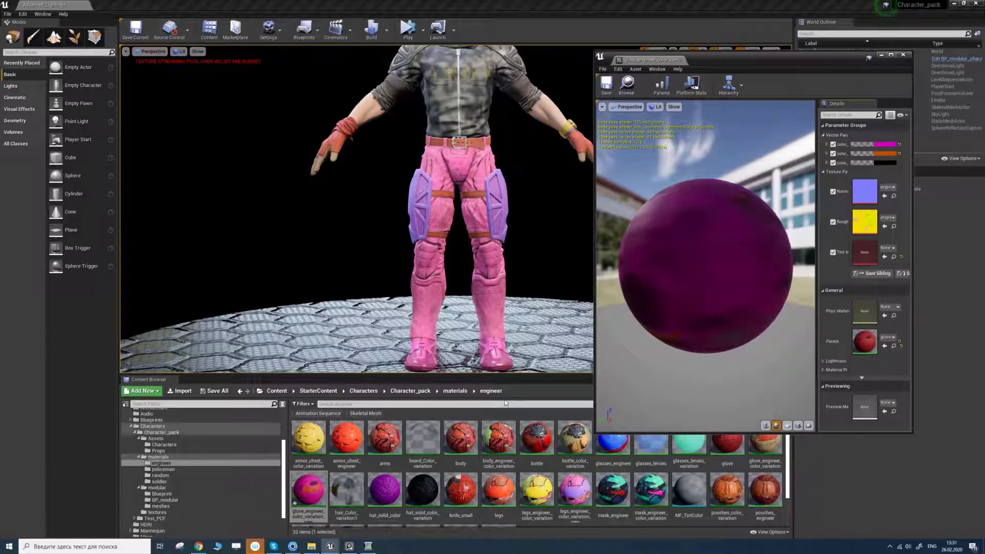
Step: Set the glove instance's second vector color parameter to bright magenta and apply the instance to the character's gloves
click(879, 153)
click(782, 183)
drag(837, 208, 835, 182)
click(800, 195)
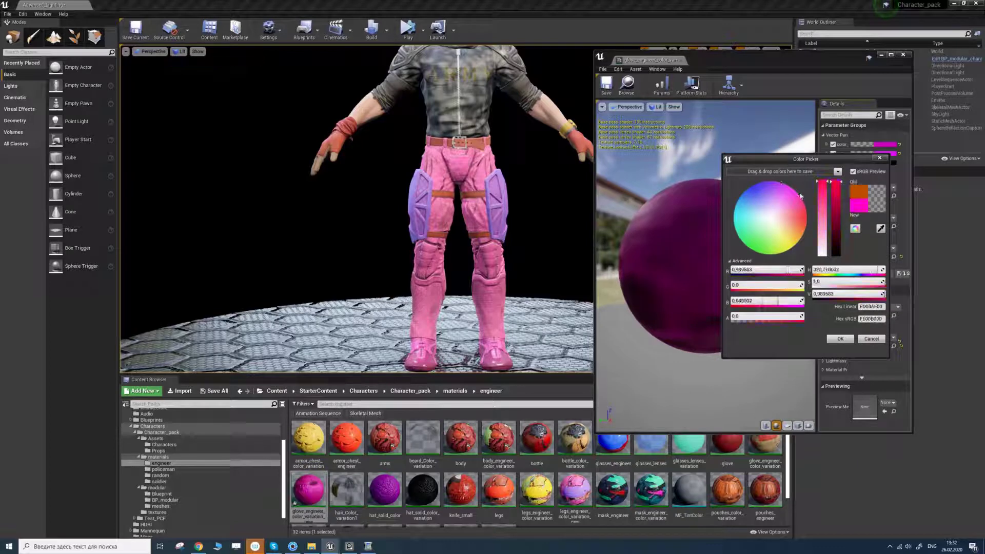
click(840, 339)
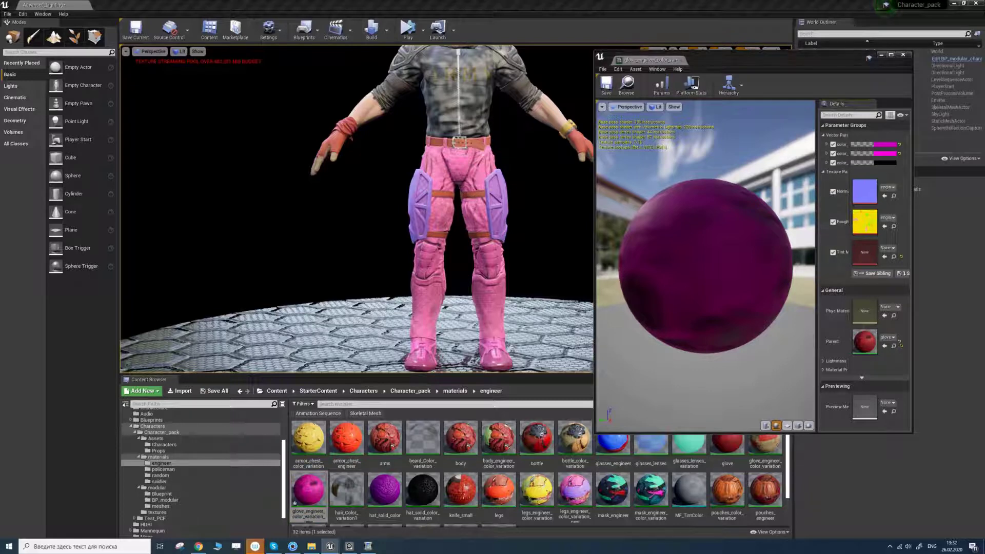
drag(310, 490, 334, 146)
Step: Apply watch_military from the soldier materials folder to the character's wristbands
scroll(425, 481, down, 2)
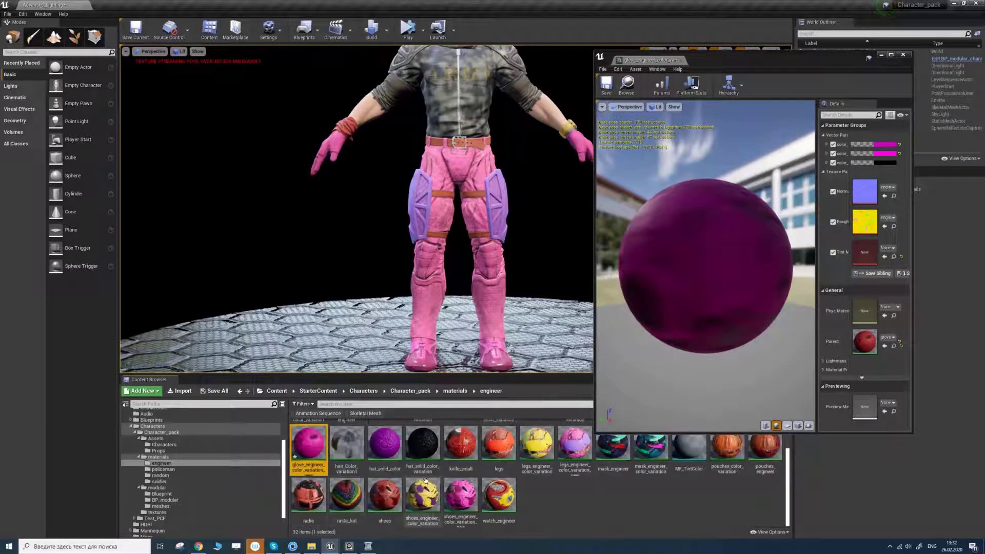
scroll(565, 506, up, 1)
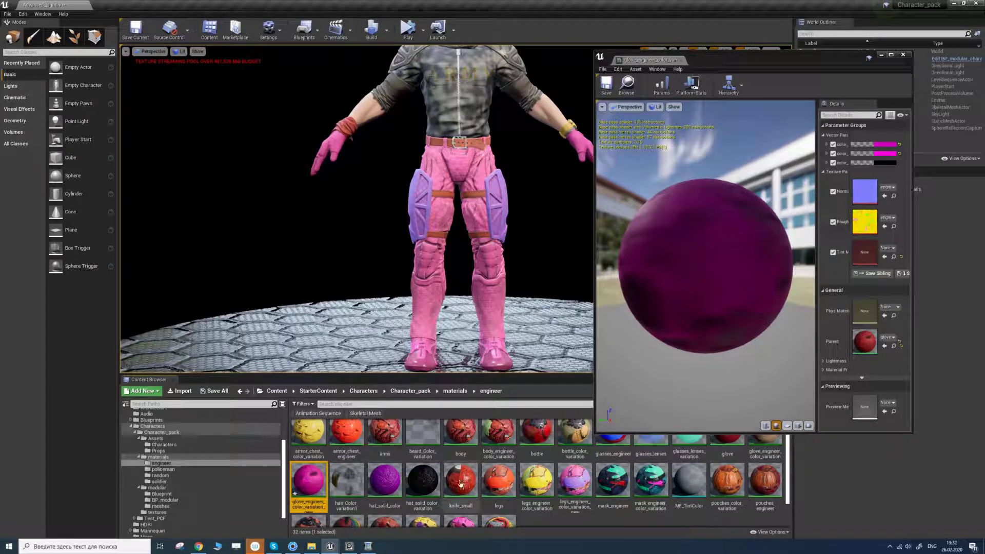
click(159, 482)
scroll(333, 487, down, 1)
click(310, 495)
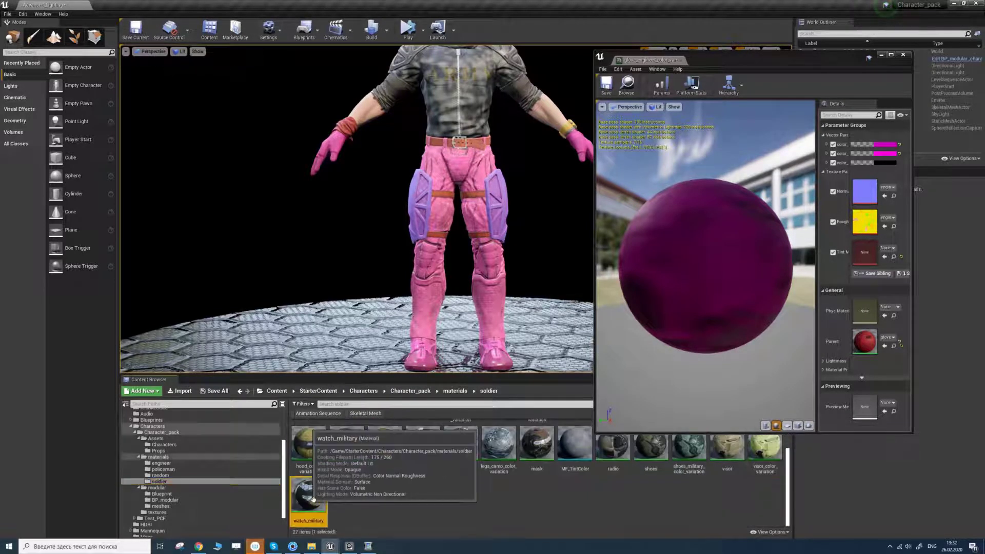
drag(313, 499, 873, 341)
scroll(471, 193, down, 6)
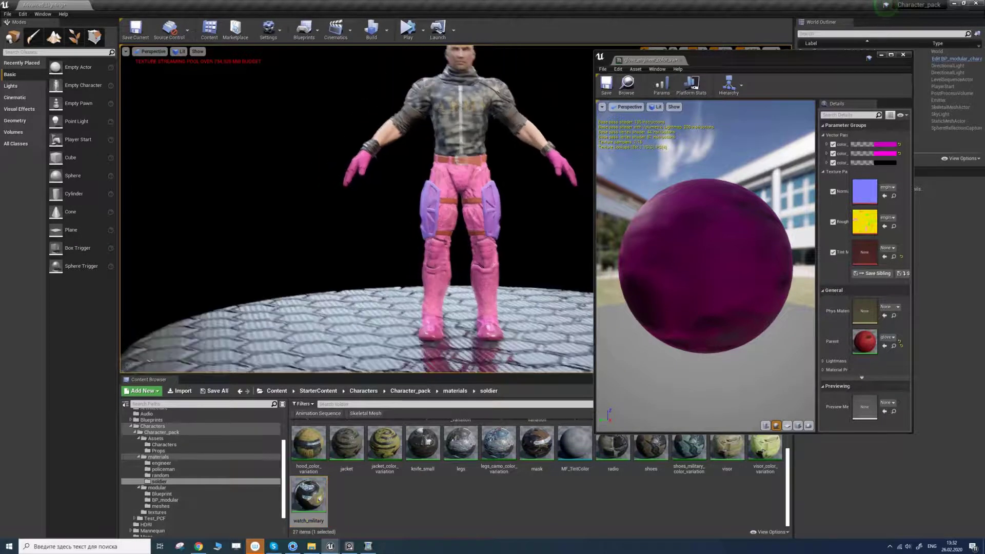
middle_drag(345, 148, 366, 152)
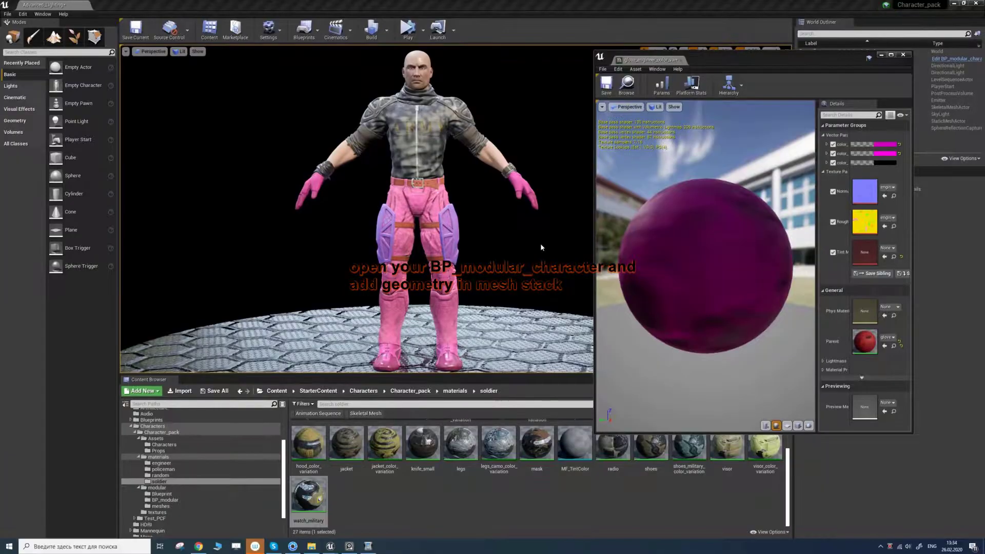
Step: Save and close the glove instance and bring up the construction script of BP_modular_character beside the level view
click(606, 85)
click(904, 54)
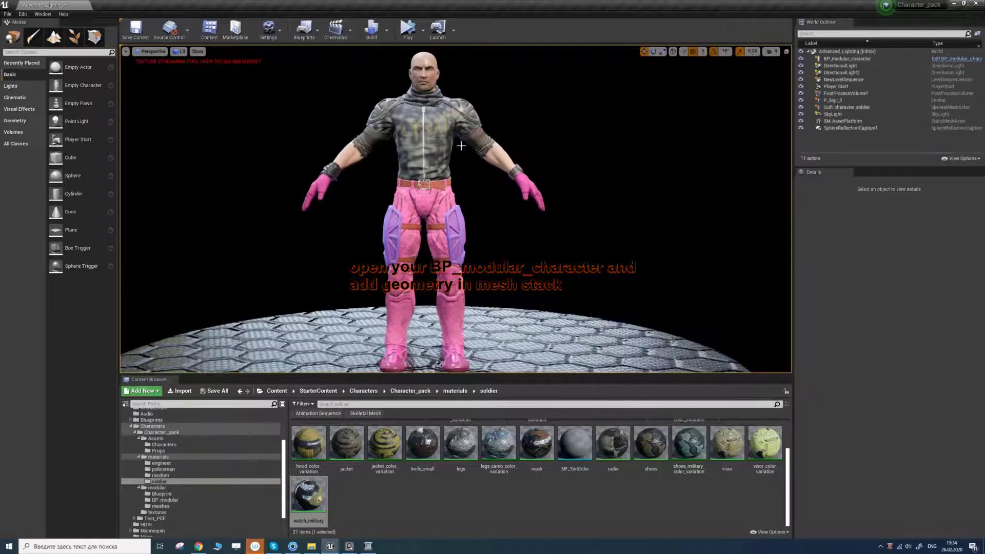
drag(975, 102, 650, 74)
middle_drag(411, 205, 483, 205)
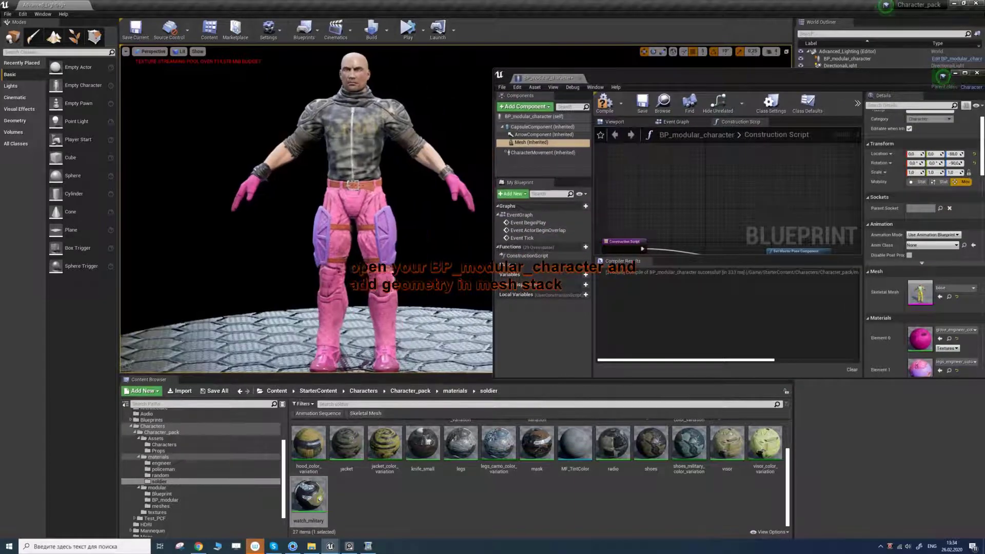
right_drag(682, 192, 685, 193)
Step: Add the jacket_short skeletal mesh from the modular meshes folder as a component under the character blueprint's Mesh
click(160, 506)
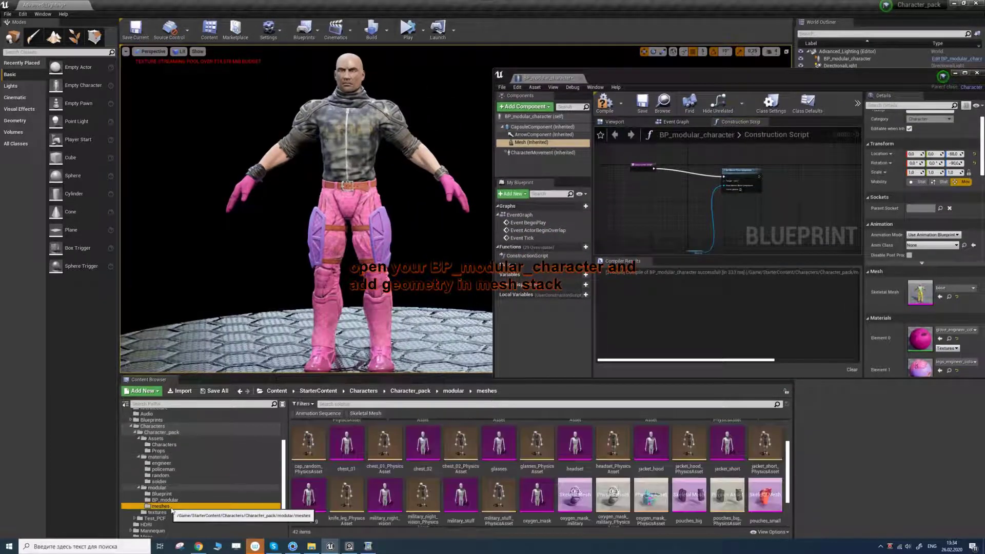
click(365, 413)
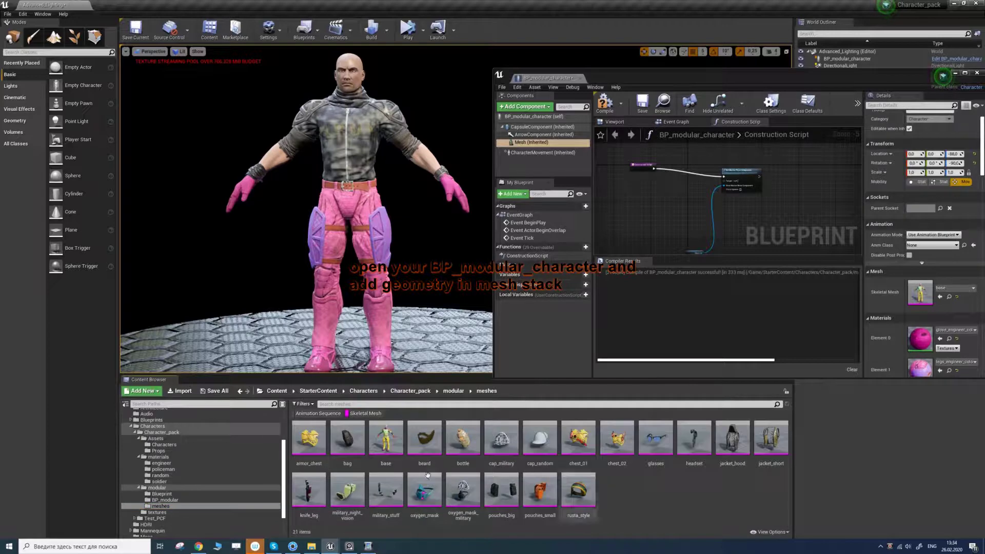
click(779, 444)
click(525, 107)
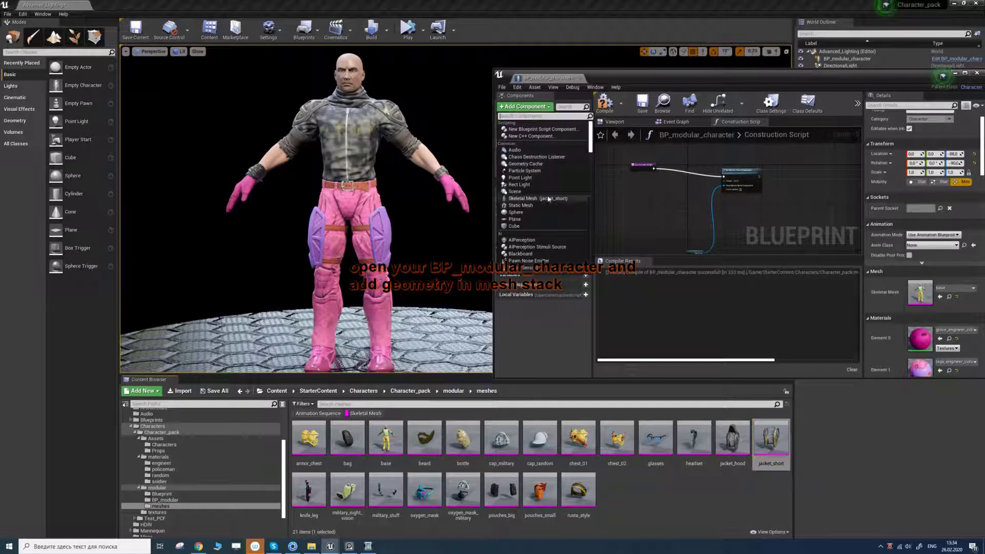
click(534, 128)
Step: Connect a jacket_short reference to the target of the Set Master Pose Component node, and compile and save the blueprint
drag(647, 198, 702, 189)
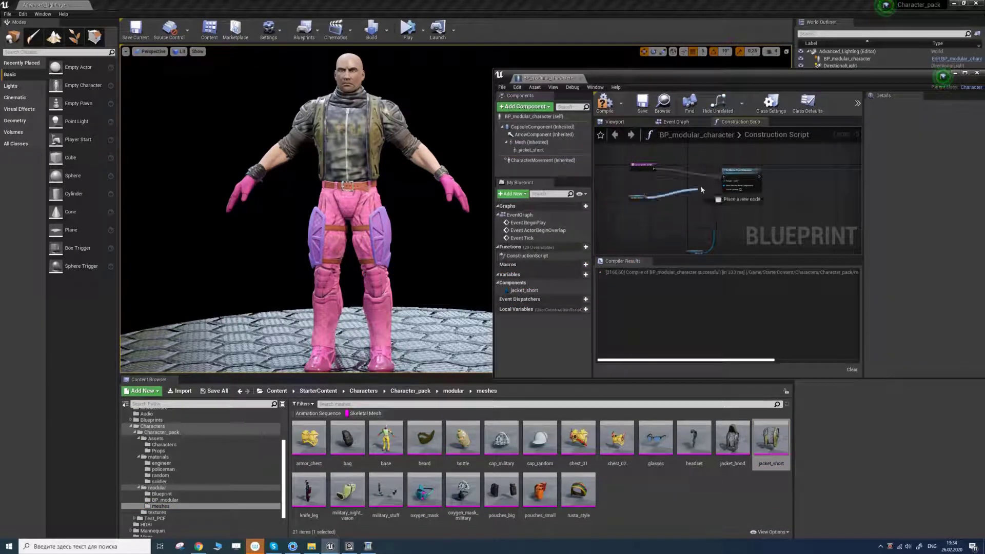
click(605, 102)
click(643, 104)
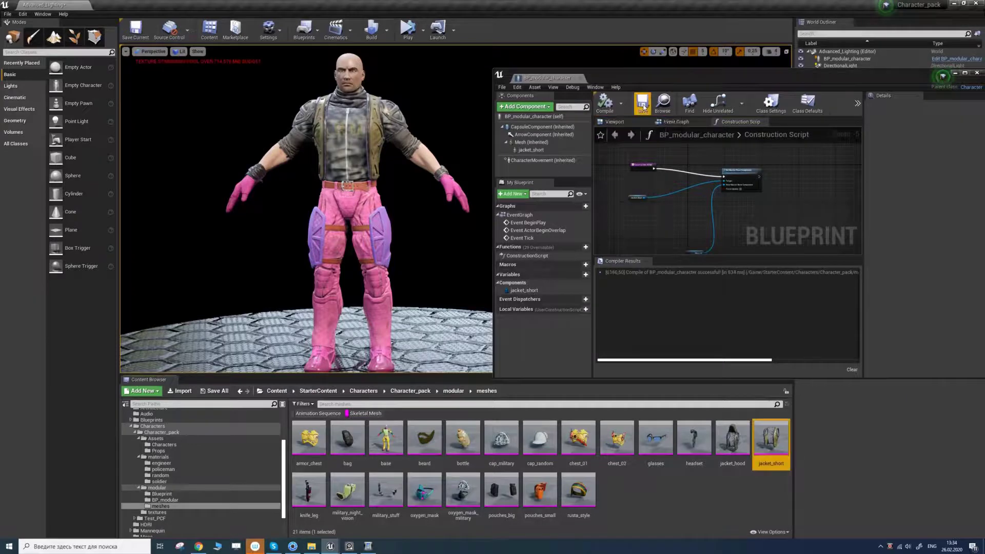
Step: Open the jacket_short skeletal mesh to check its material and look for that material in the engineer and soldier folders
double_click(770, 438)
click(161, 463)
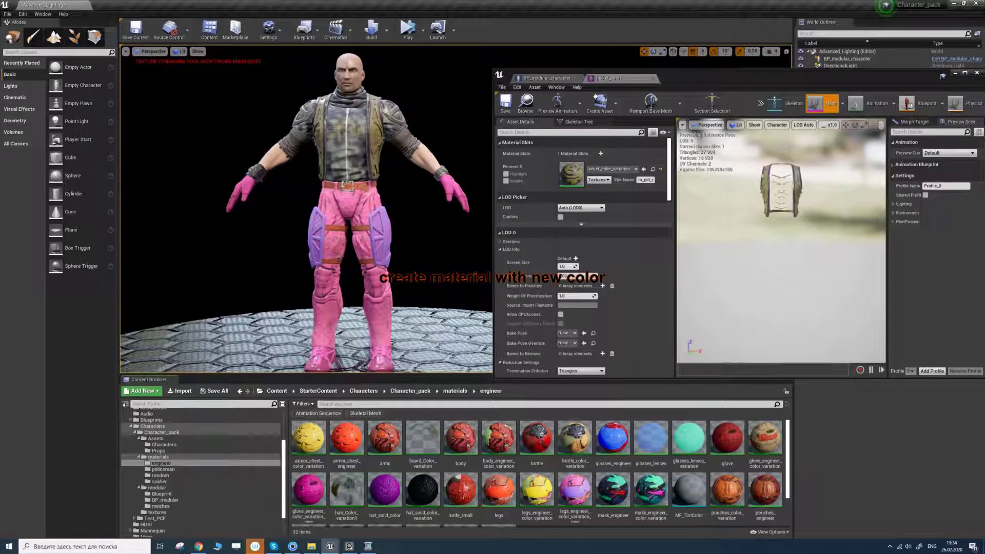
scroll(539, 497, down, 2)
scroll(565, 502, up, 2)
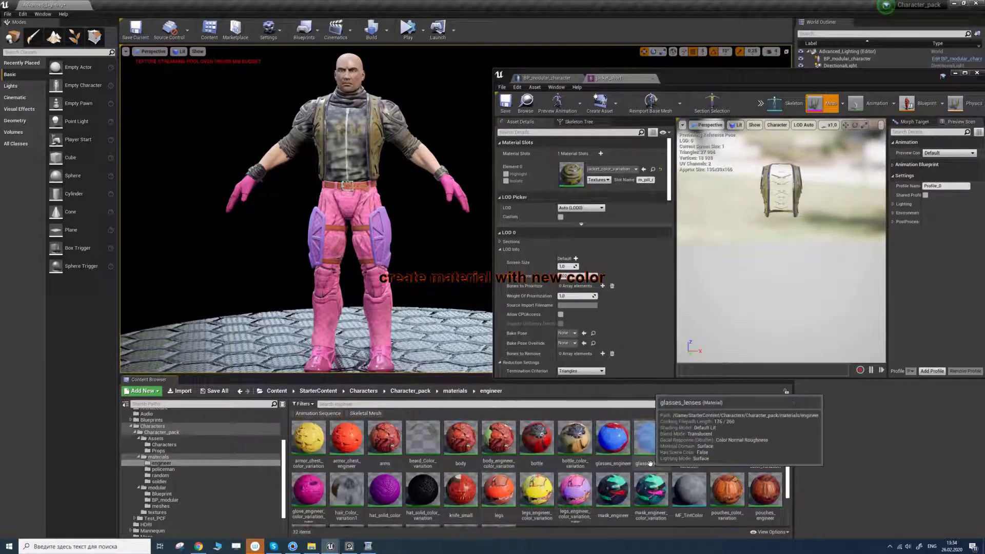
scroll(623, 480, down, 2)
click(157, 481)
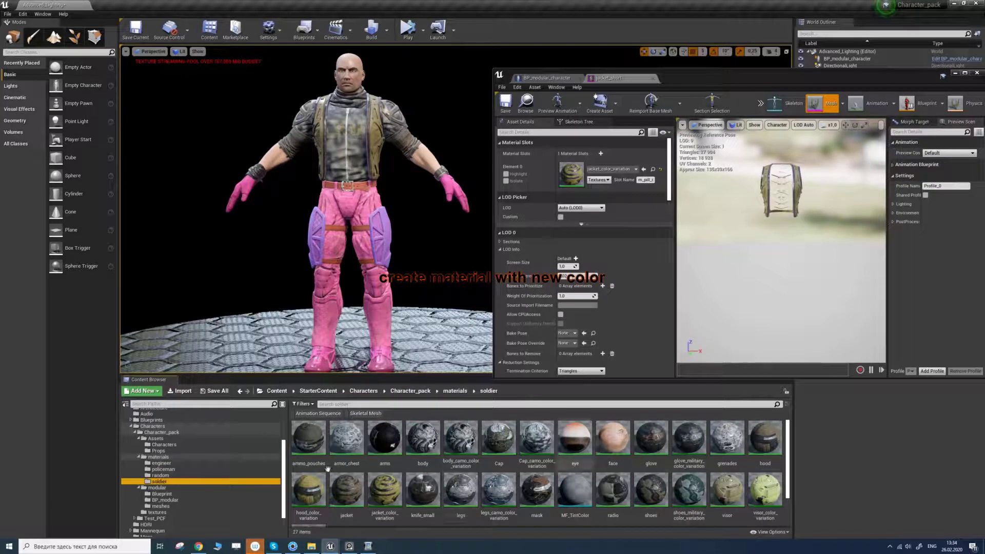
Step: Duplicate jacket_color_variation in the policeman materials folder and name the copy jacket_color_variation_new
click(163, 469)
click(620, 444)
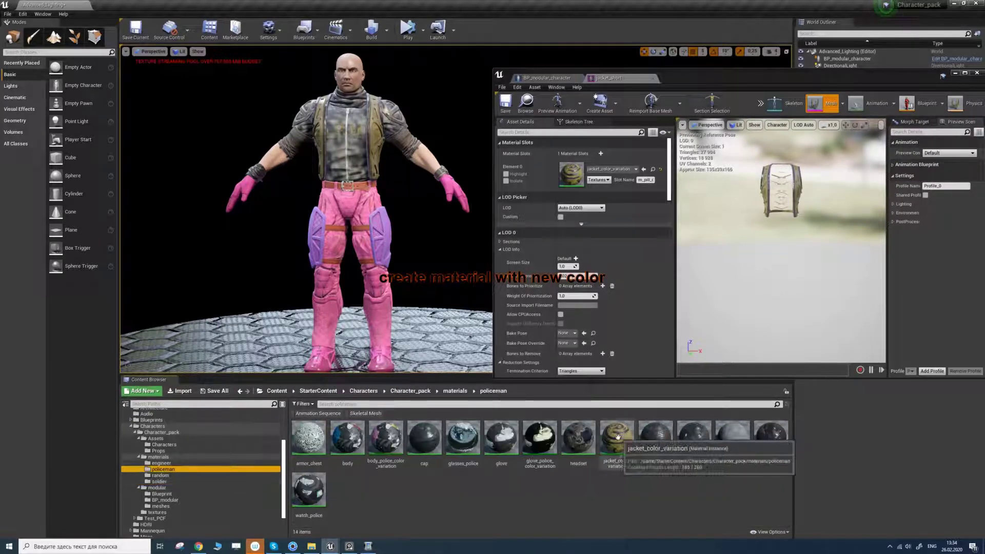
right_click(620, 445)
click(662, 305)
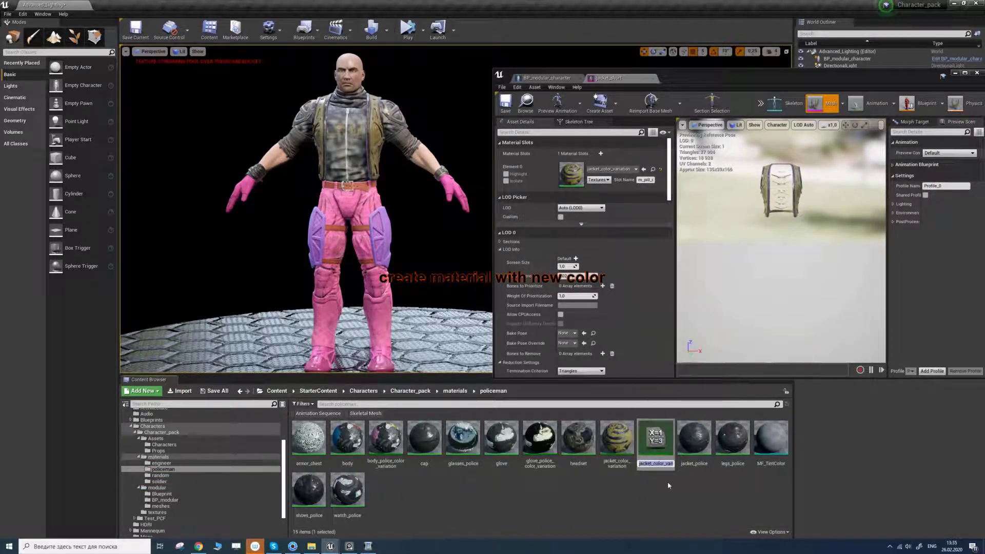
text(new)
key(Return)
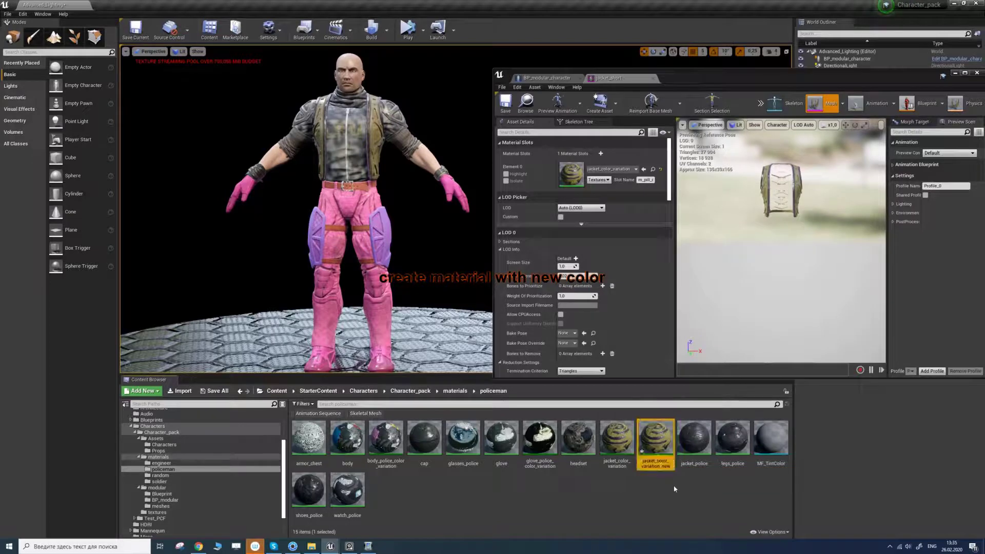
drag(655, 440, 574, 178)
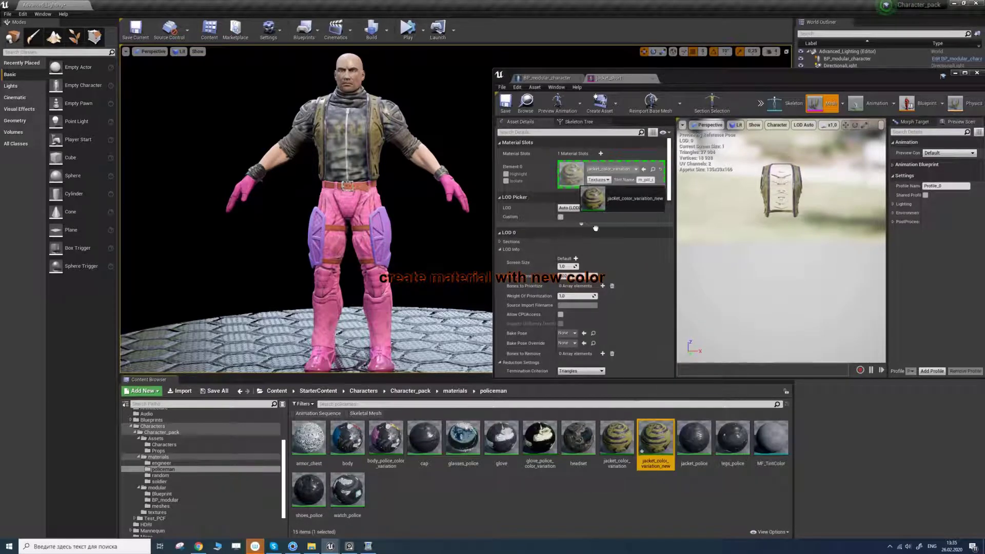
drag(596, 229, 650, 426)
click(648, 417)
click(652, 78)
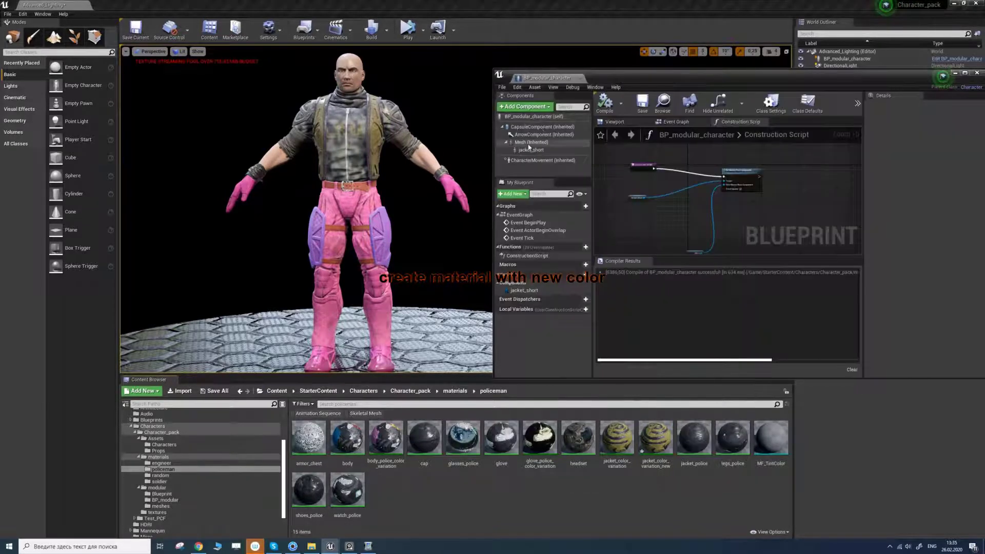
Step: Open the jacket_color_variation_new material instance and set its color_01 parameter to magenta
click(531, 149)
click(654, 441)
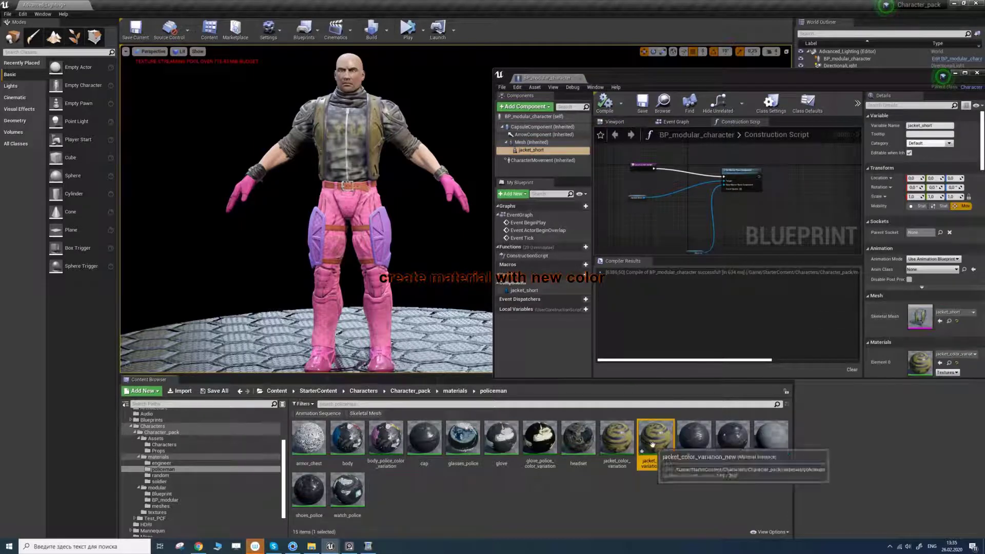
double_click(653, 441)
click(157, 513)
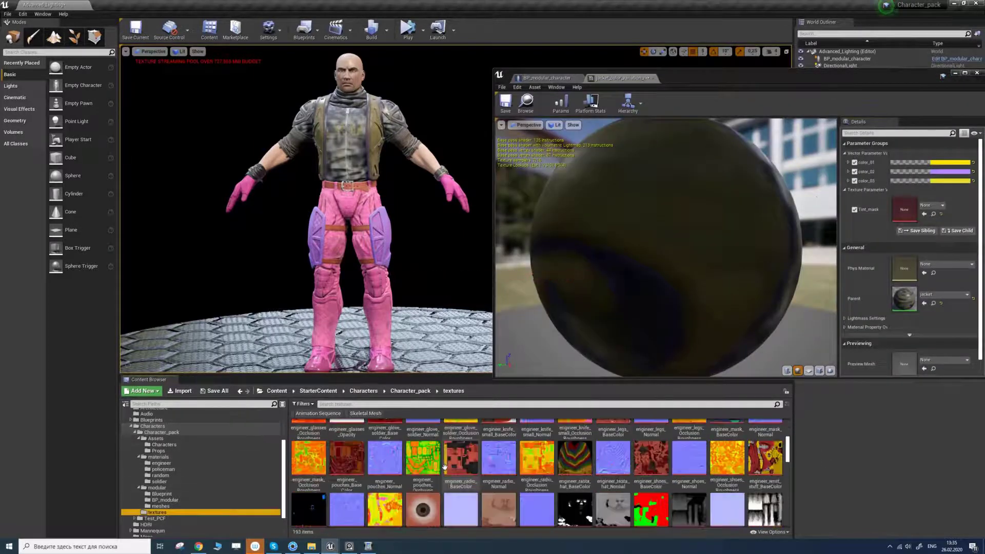
click(163, 469)
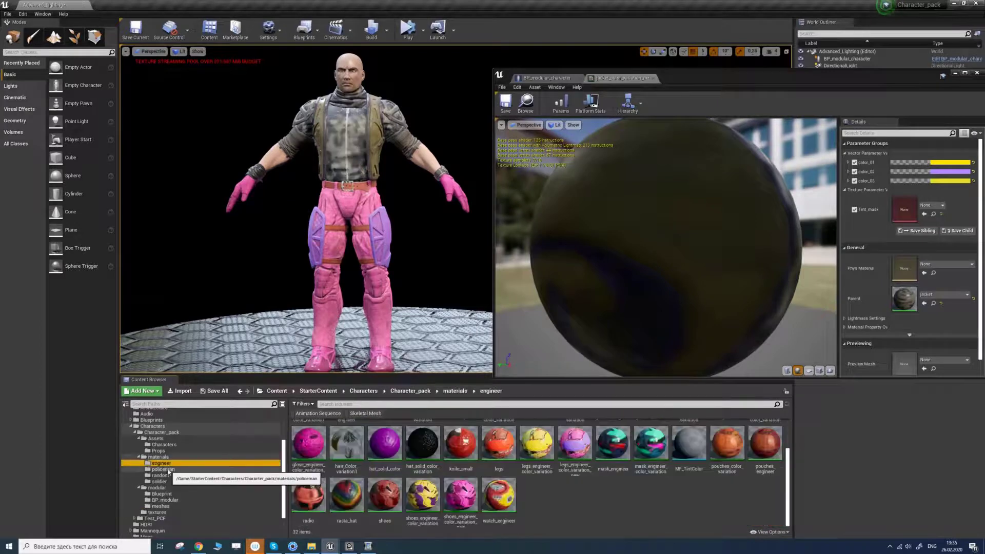
scroll(693, 222, down, 5)
click(949, 162)
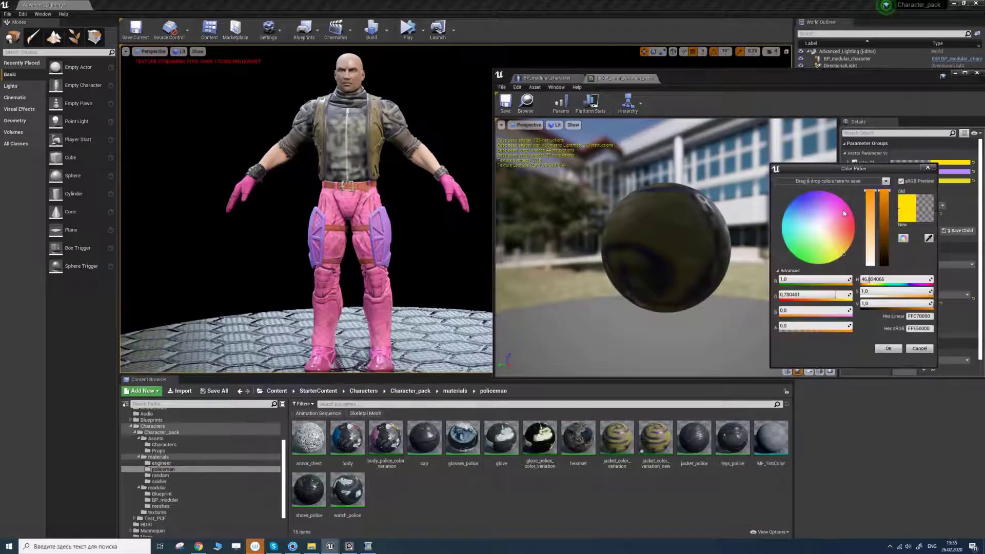
click(840, 198)
click(889, 348)
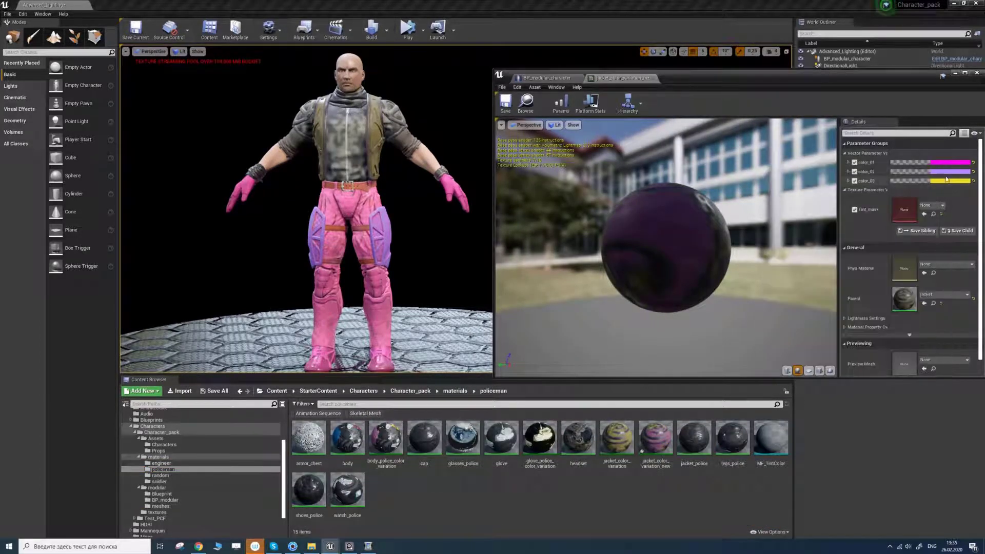
Step: Set the color_02 parameter of jacket_color_variation_new to a pale pink
click(942, 173)
click(832, 232)
click(889, 356)
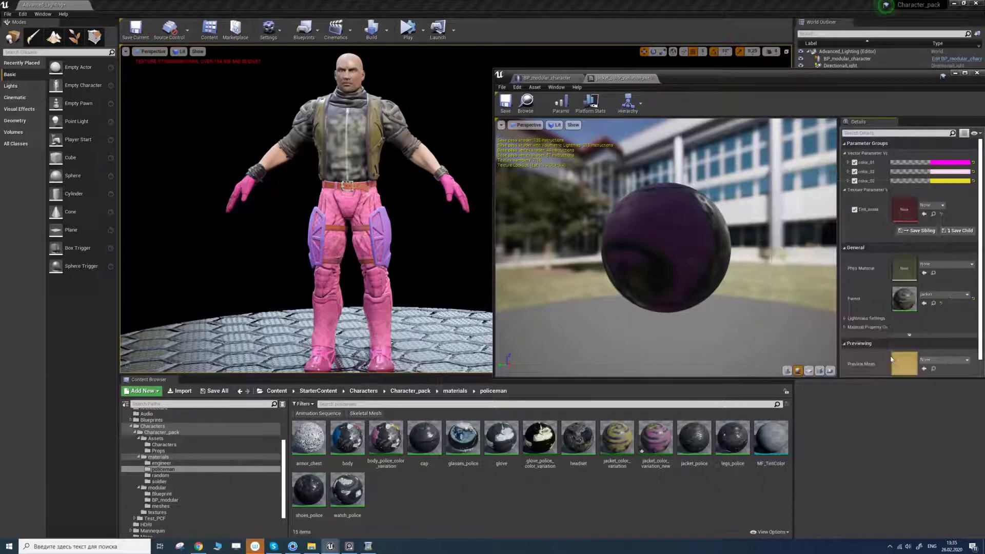
Step: Assign jacket_color_variation_new to material Element 0 of the jacket_short component in the character blueprint
click(549, 79)
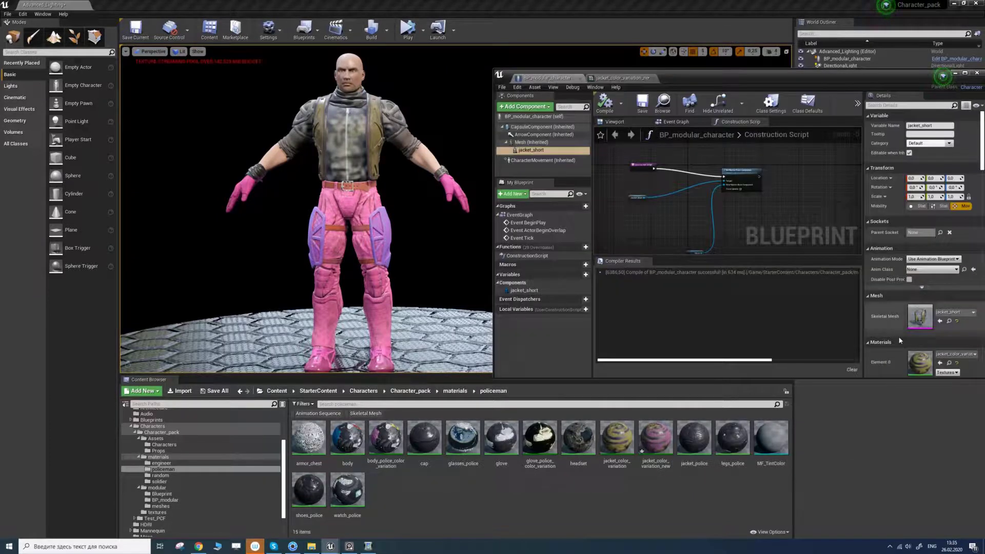
click(949, 363)
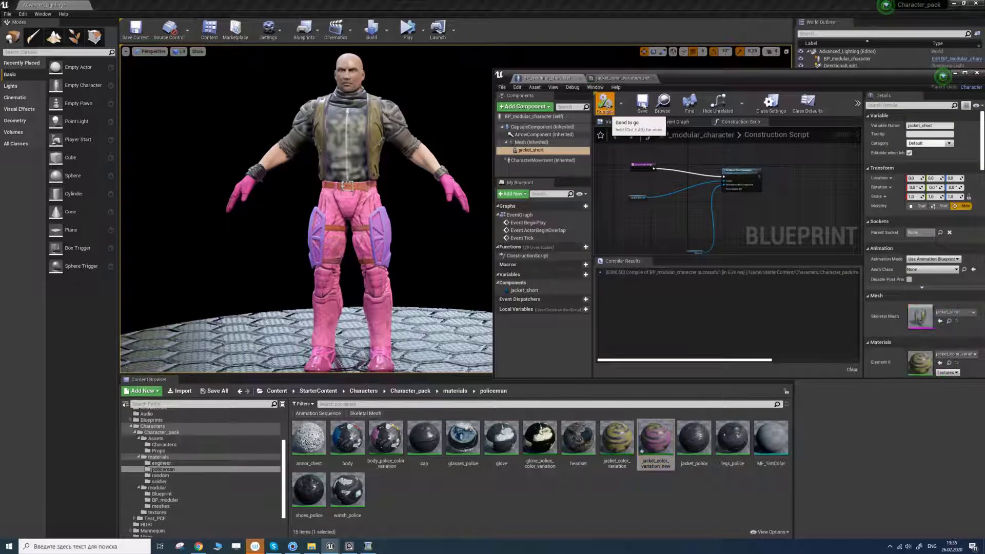
click(637, 197)
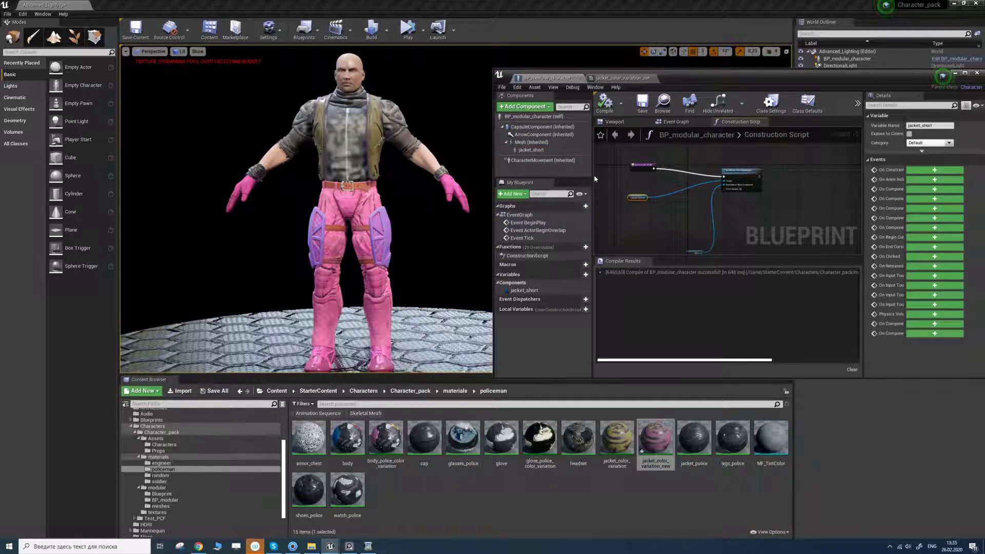
click(531, 150)
click(655, 439)
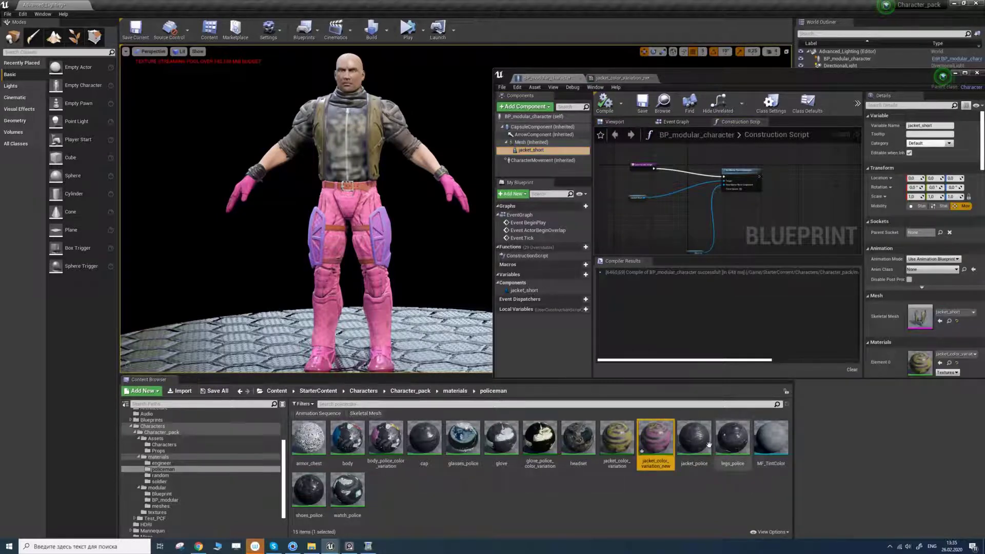
drag(709, 444, 920, 362)
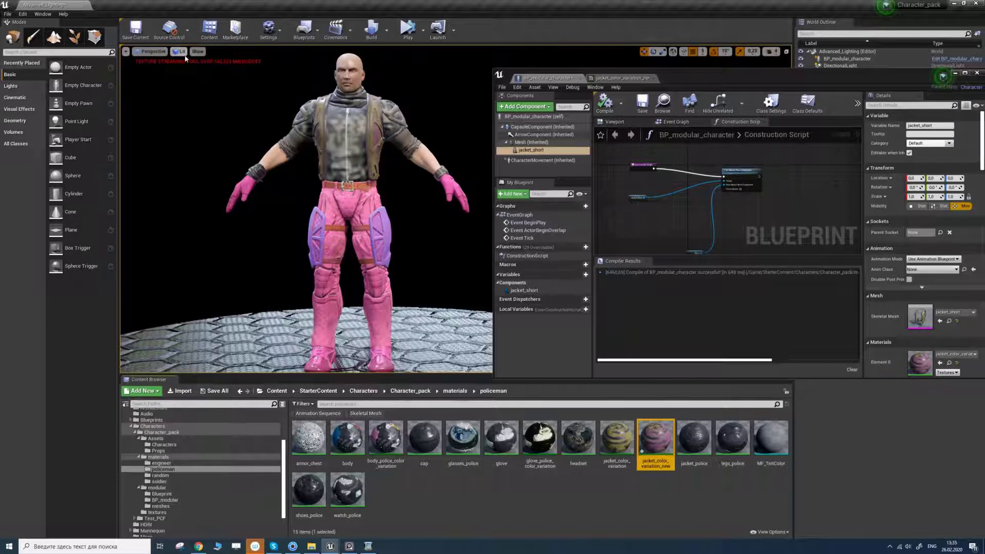
Step: Switch the level viewport to Unlit and set color_02 of jacket_color_variation_new to magenta
click(182, 51)
click(154, 72)
click(621, 78)
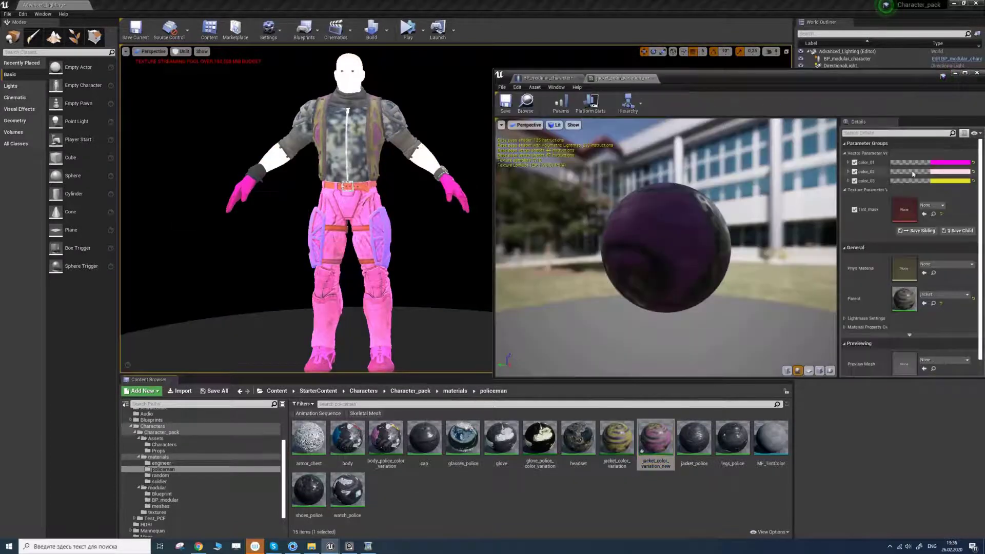
click(933, 172)
drag(823, 232, 835, 208)
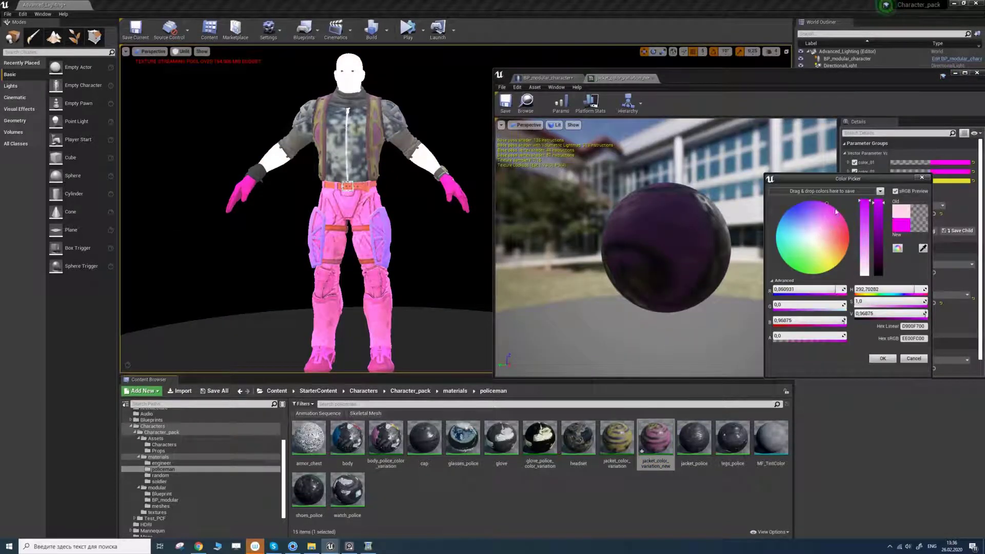
click(883, 359)
Step: Set the color_03 parameter of jacket_color_variation_new to purple
click(932, 180)
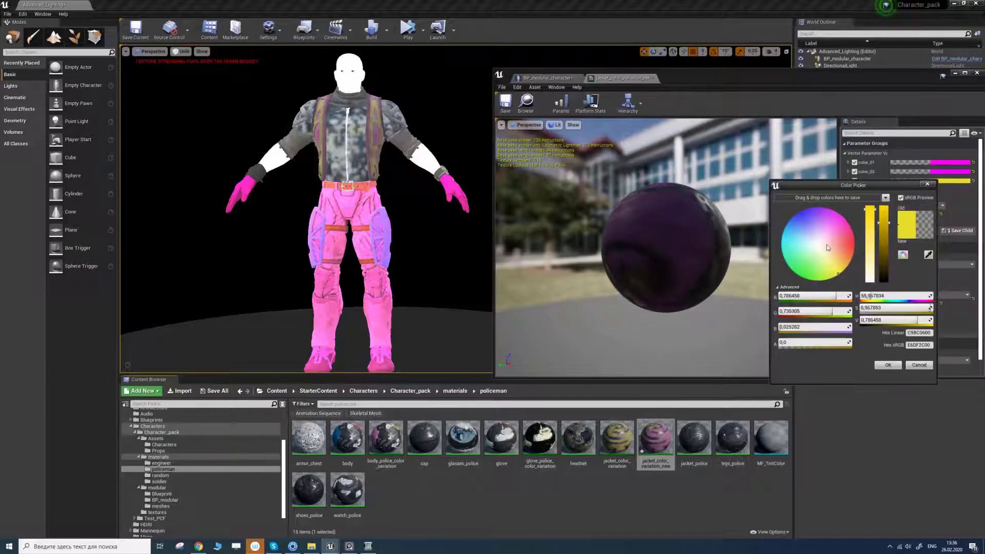
drag(824, 245, 814, 221)
click(887, 365)
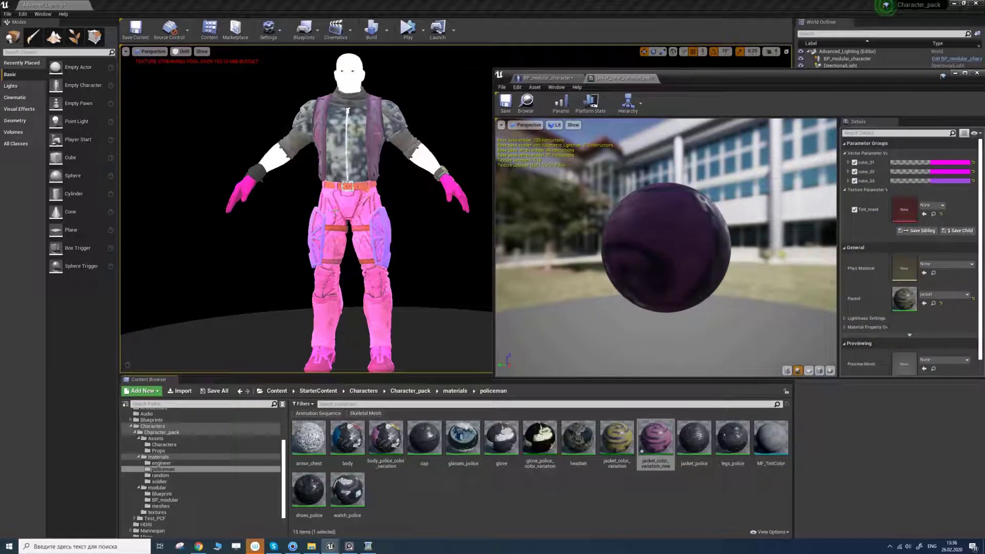
Step: Browse the textures folder around the jacket mask, inspect the recolored jacket closely, and switch the level viewport back to Lit
click(157, 513)
scroll(390, 462, down, 5)
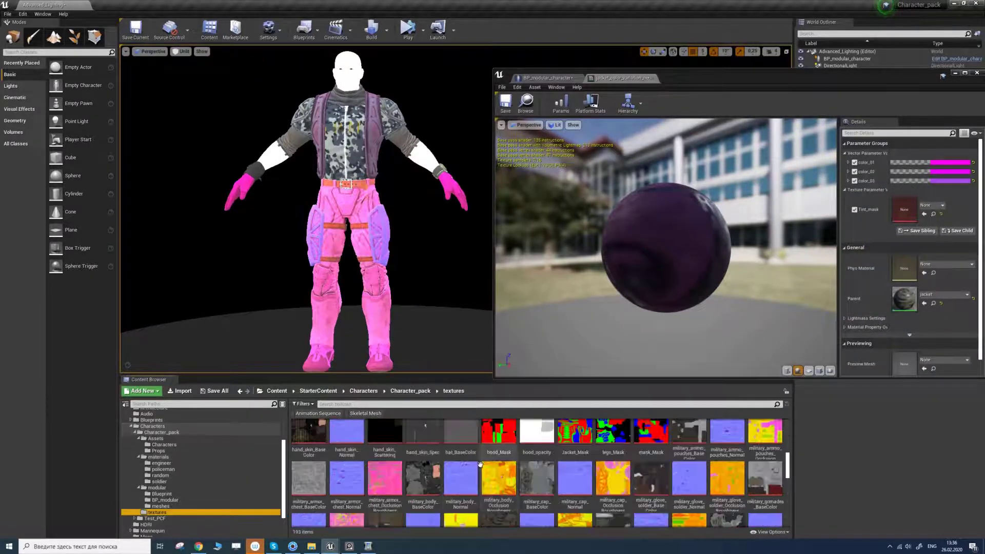
scroll(387, 426, up, 2)
scroll(328, 328, up, 1)
middle_drag(318, 326, 317, 334)
click(182, 52)
click(187, 71)
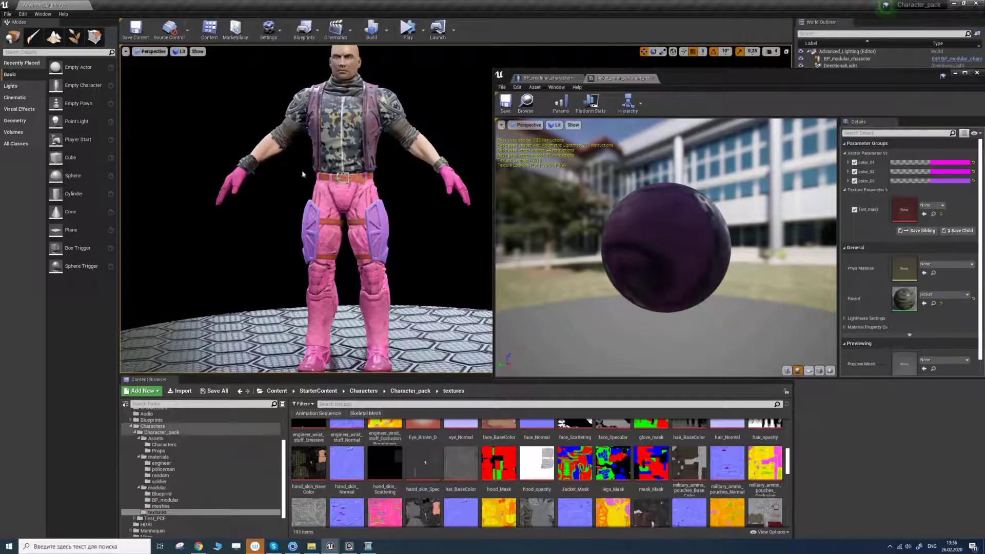
Step: Save and close the jacket_color_variation_new material instance and compile the character blueprint
scroll(342, 178, down, 1)
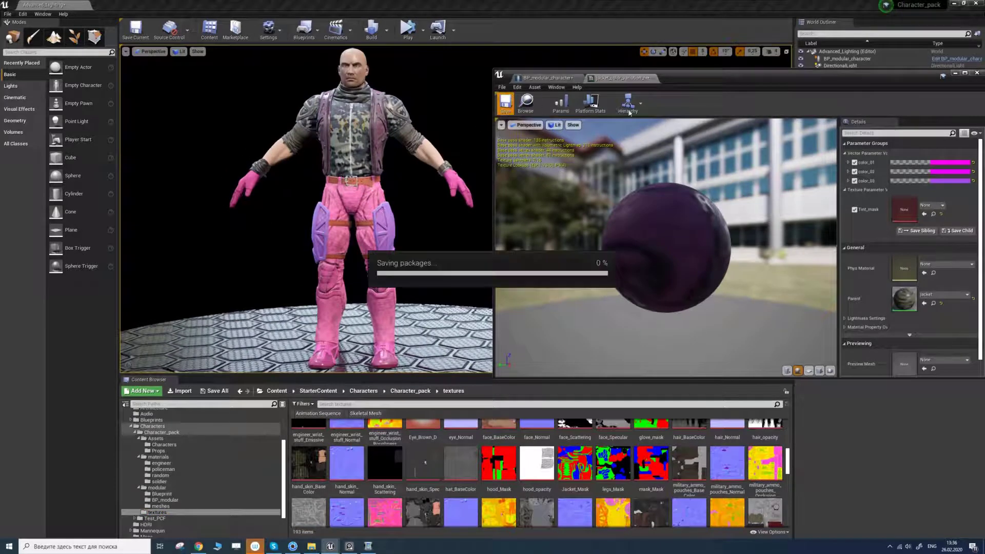
click(653, 78)
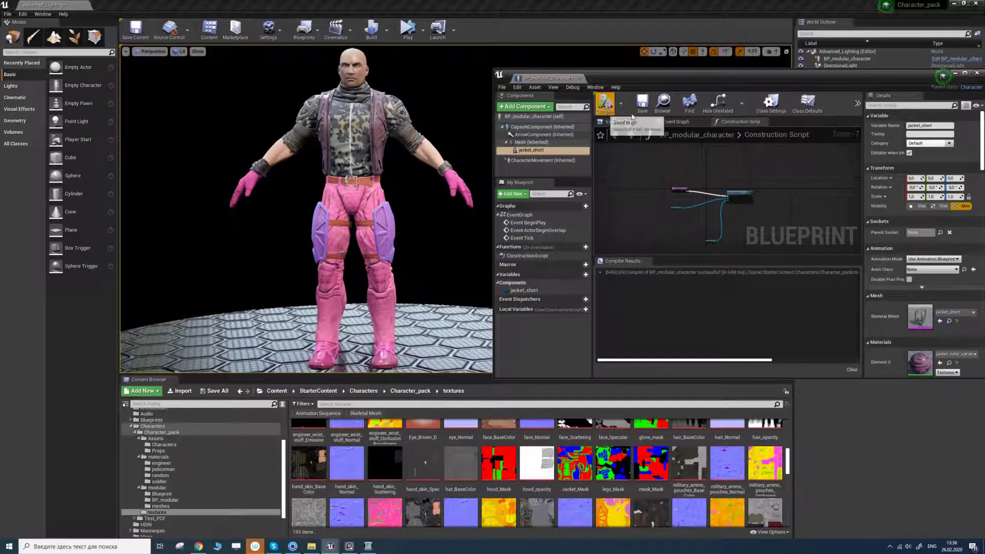
click(605, 102)
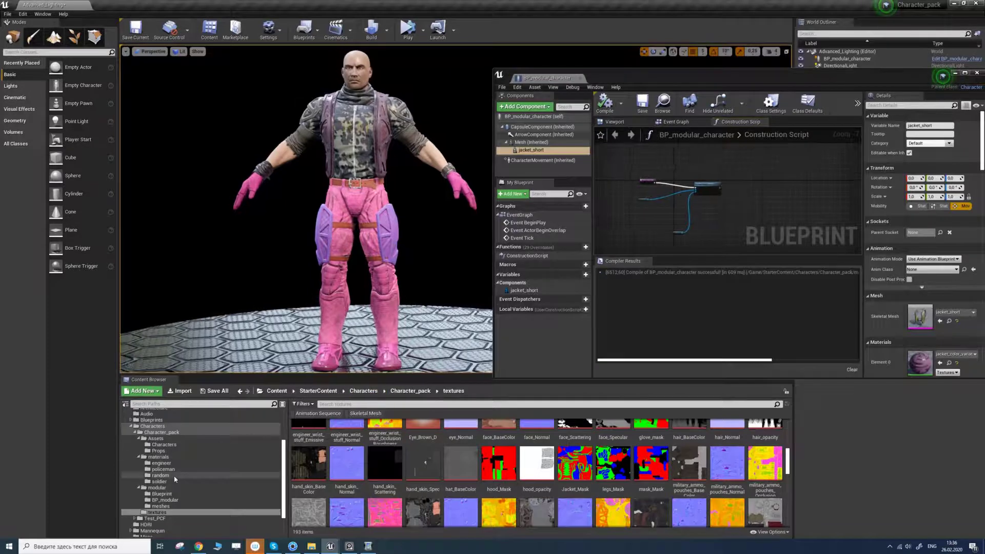
Step: Add the cap_random skeletal mesh from the modular meshes folder as a component under the blueprint's Mesh
click(163, 476)
click(161, 506)
click(539, 442)
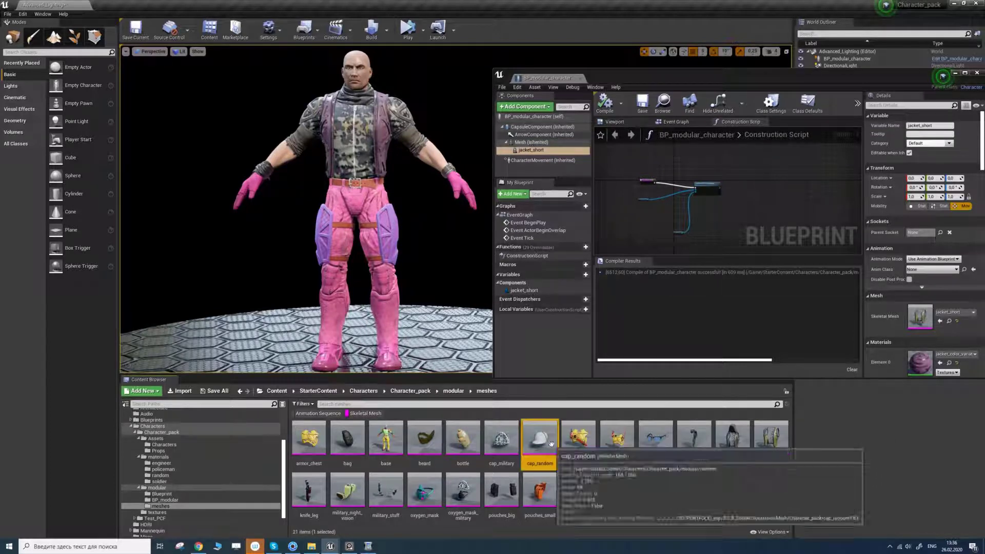
click(524, 107)
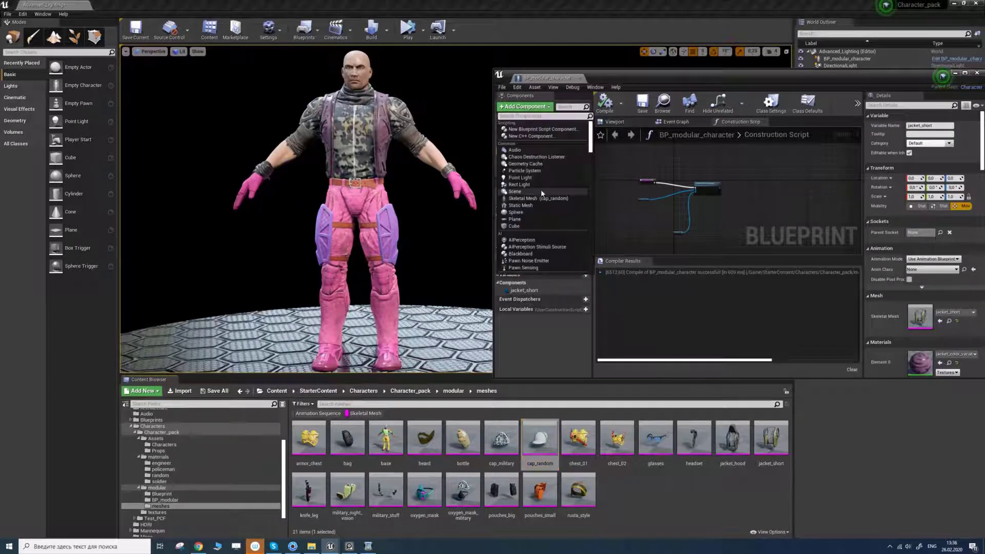
click(605, 164)
click(530, 142)
click(526, 106)
click(545, 198)
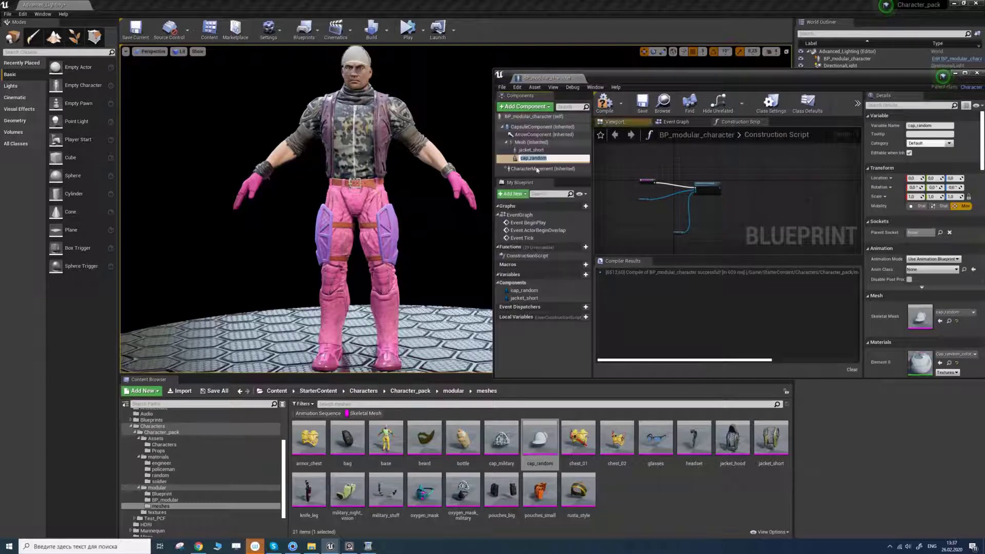
Step: Connect a cap_random reference to the target of the Set Master Pose Component node and compile the blueprint
drag(532, 158, 625, 202)
scroll(651, 205, up, 4)
right_drag(650, 205, 685, 188)
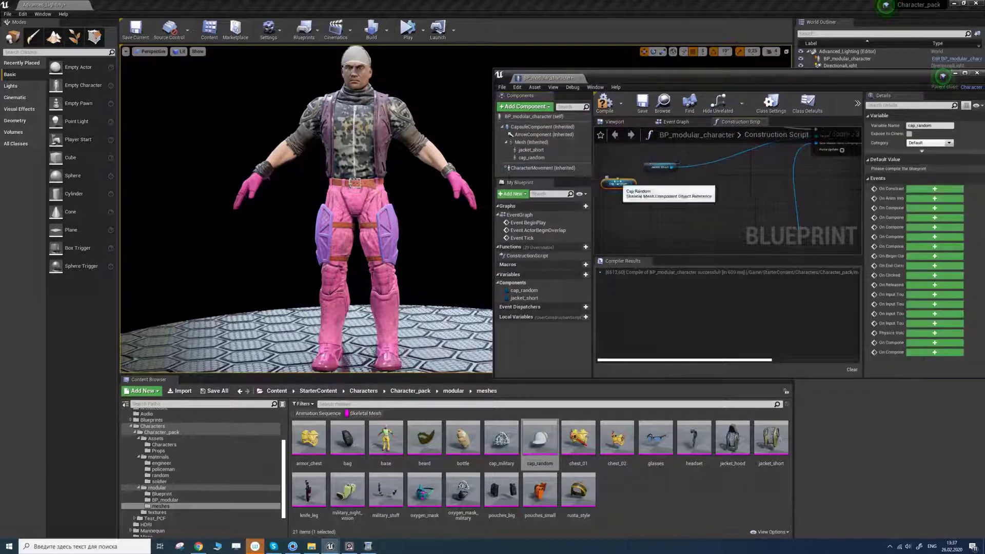
drag(618, 182, 693, 187)
right_drag(733, 168, 685, 209)
scroll(768, 181, down, 2)
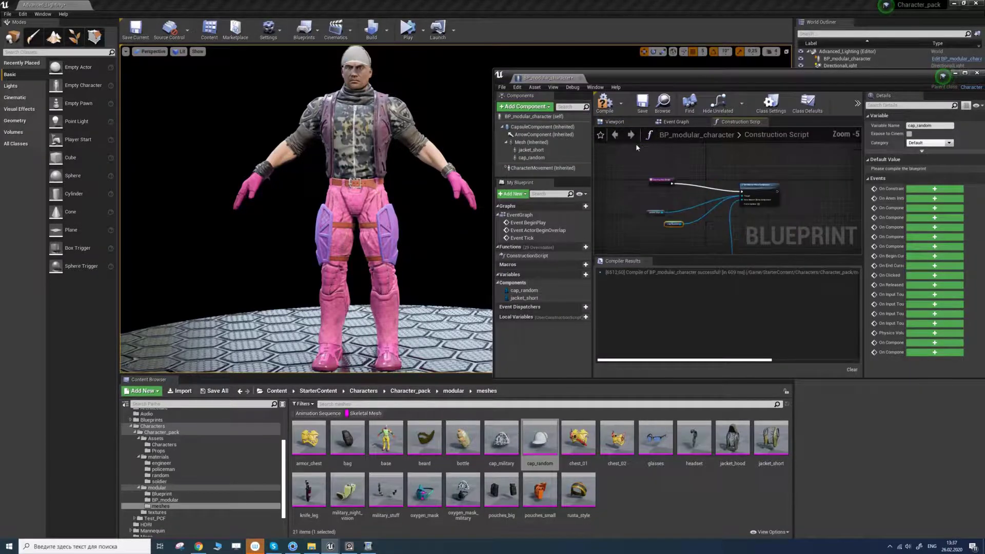
click(605, 102)
Step: Select the cap_random component and look through the materials folders for its Cap_random_color_variation material instance
click(532, 157)
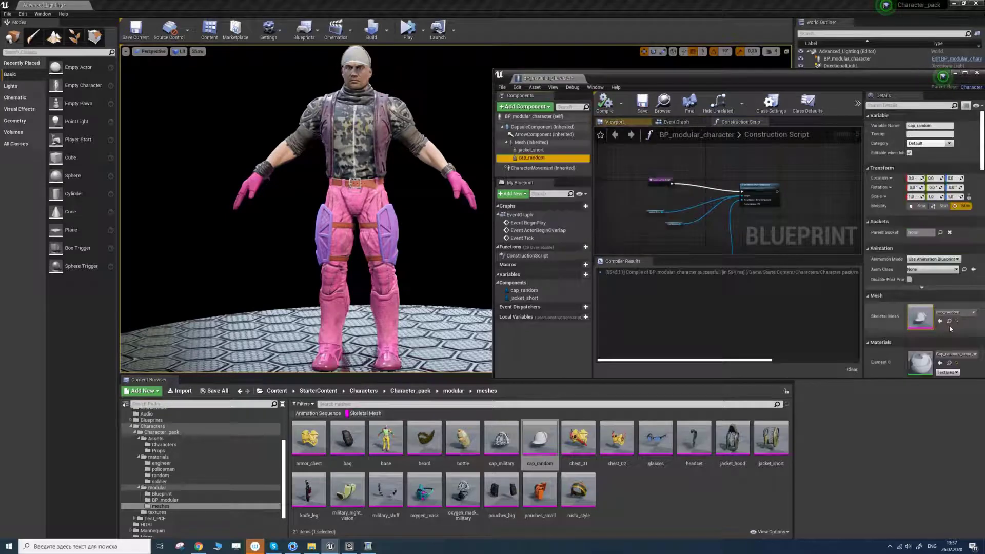
click(164, 469)
click(170, 482)
click(163, 469)
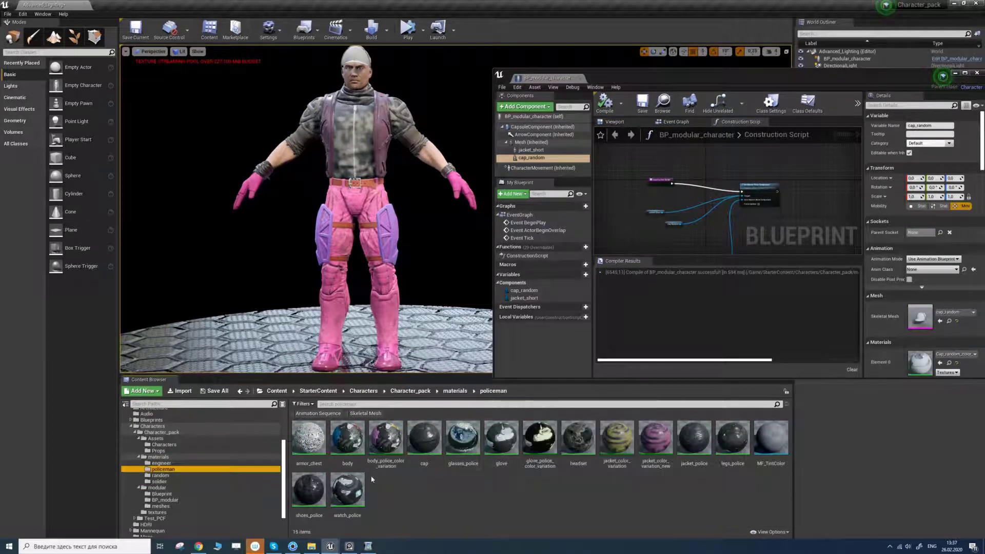
click(161, 476)
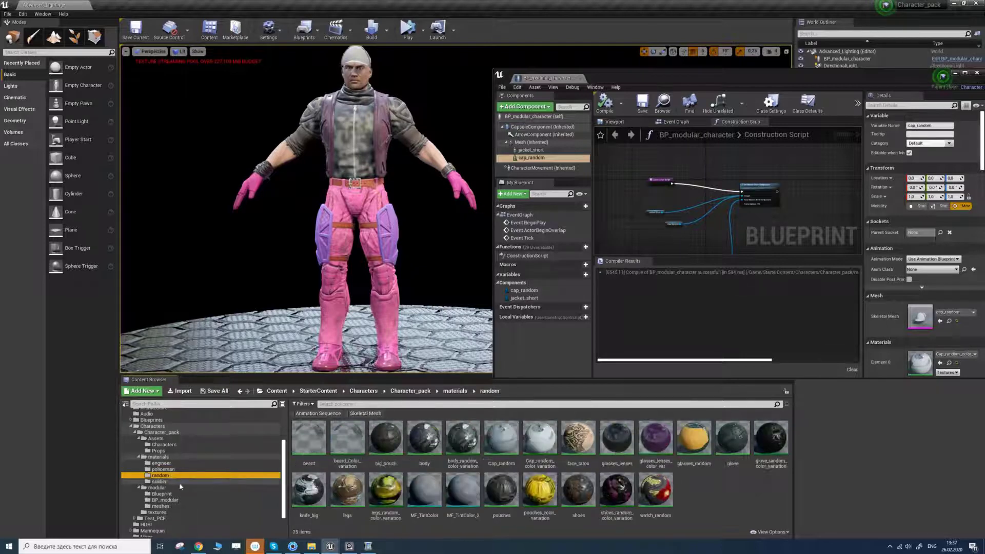
click(509, 457)
click(544, 440)
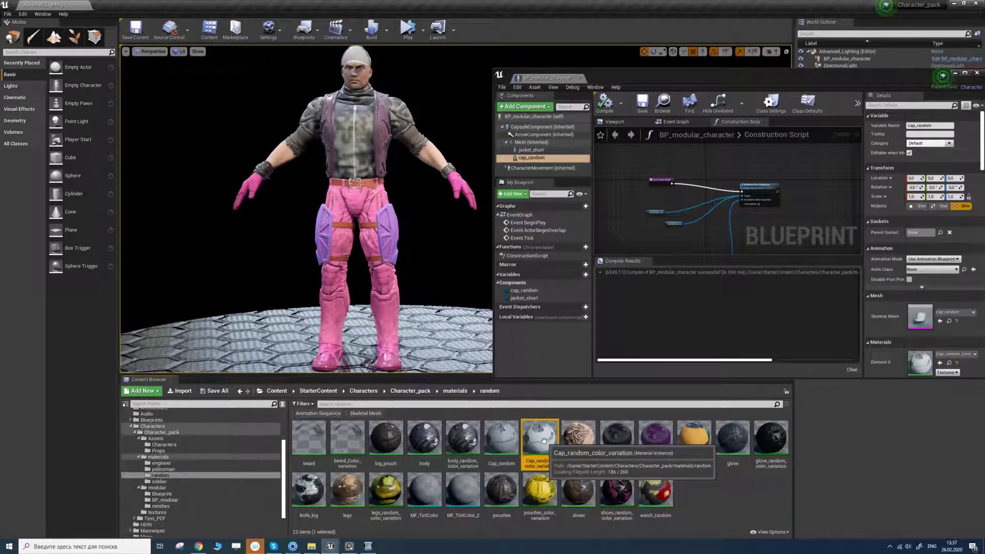
right_click(547, 467)
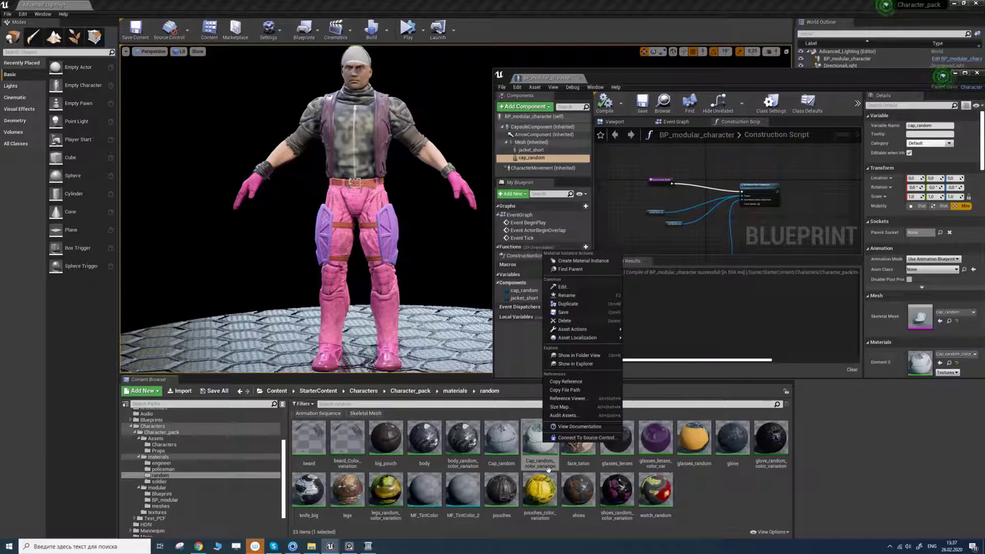
click(531, 445)
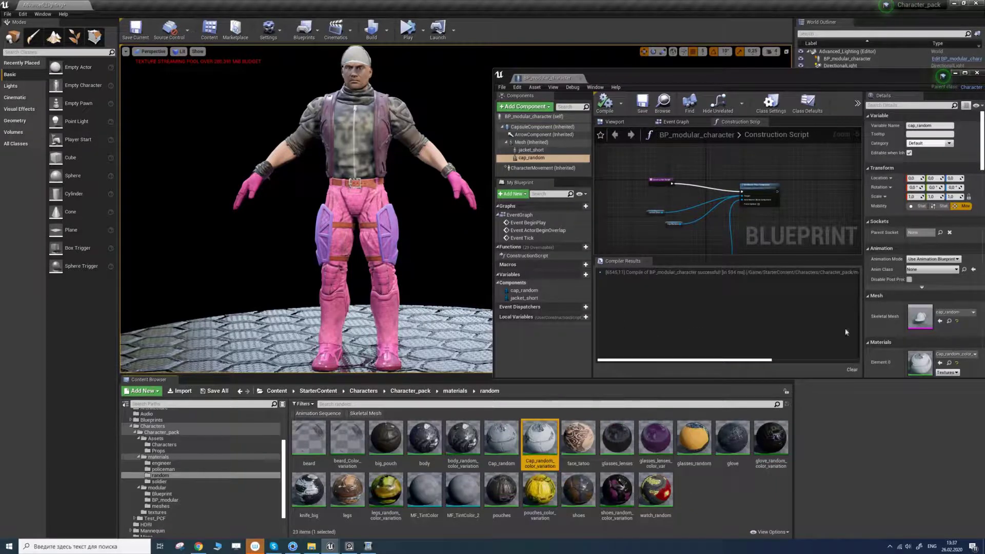
Step: Open Cap_random_color_variation, set its color_01 parameter to magenta, and inspect the recolored cap on the character
double_click(915, 355)
scroll(664, 209, down, 3)
click(943, 162)
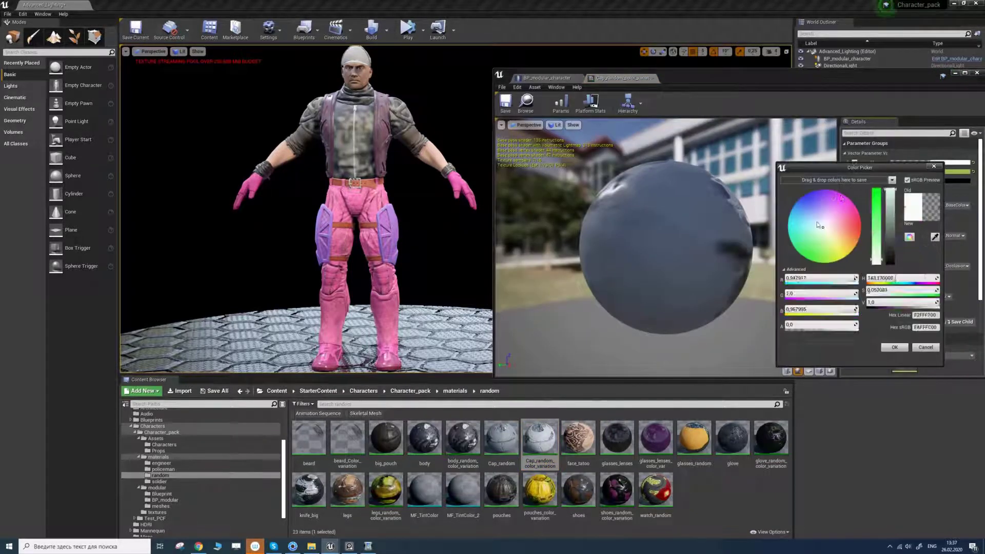
drag(819, 225, 845, 196)
click(894, 347)
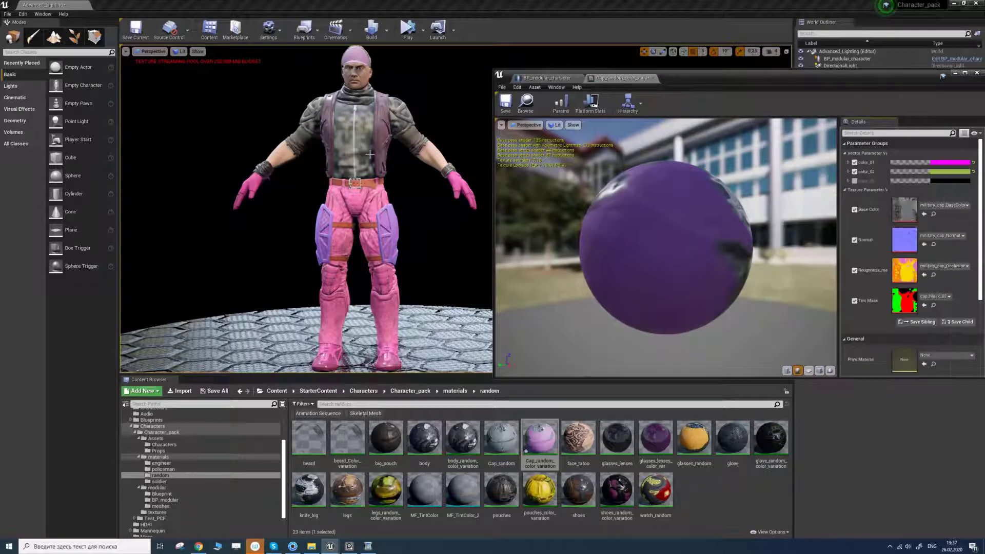
click(157, 512)
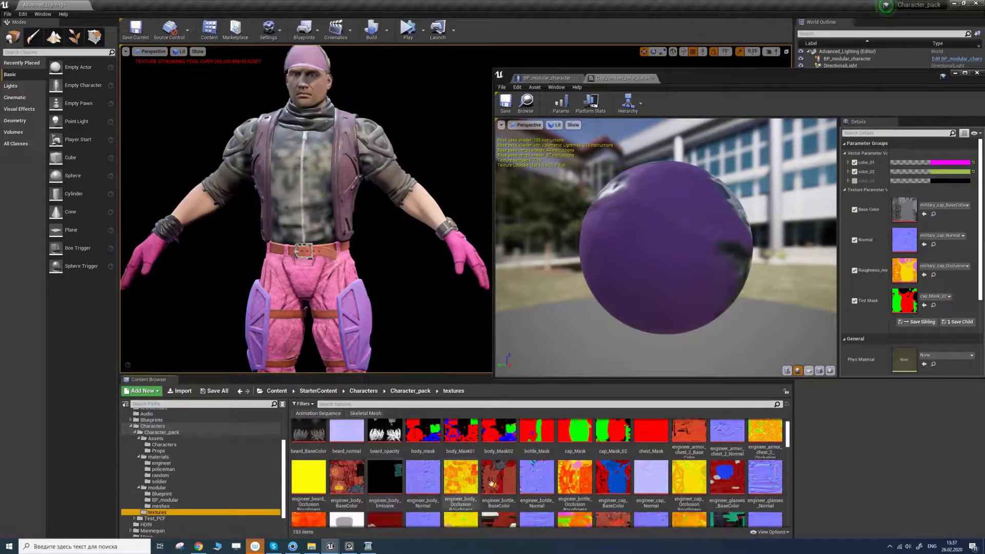
scroll(539, 472, down, 2)
right_drag(314, 225, 301, 209)
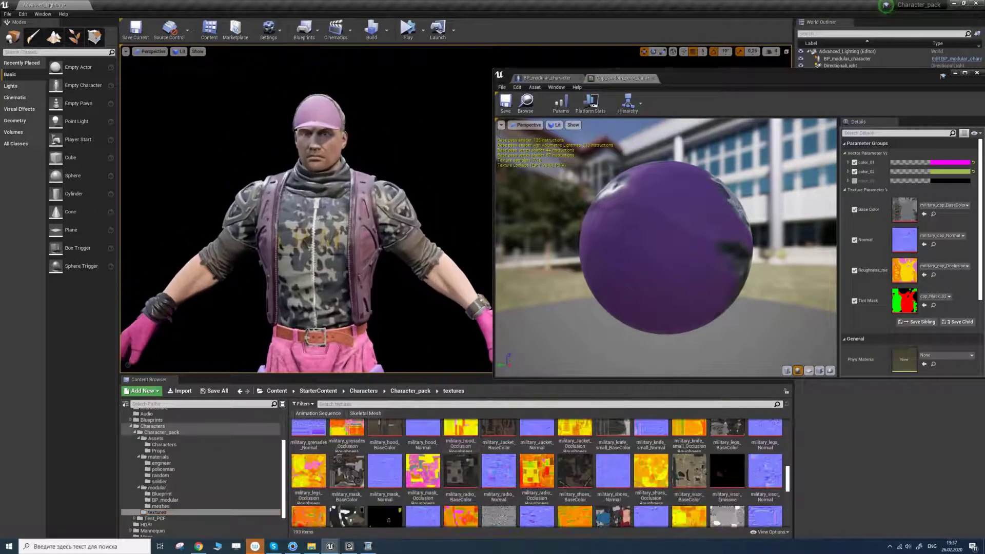
Step: Set the cap material's color_02 parameter to bright blue, inspect the character, and save the material instance
click(314, 225)
alt+drag(314, 225, 292, 231)
click(931, 171)
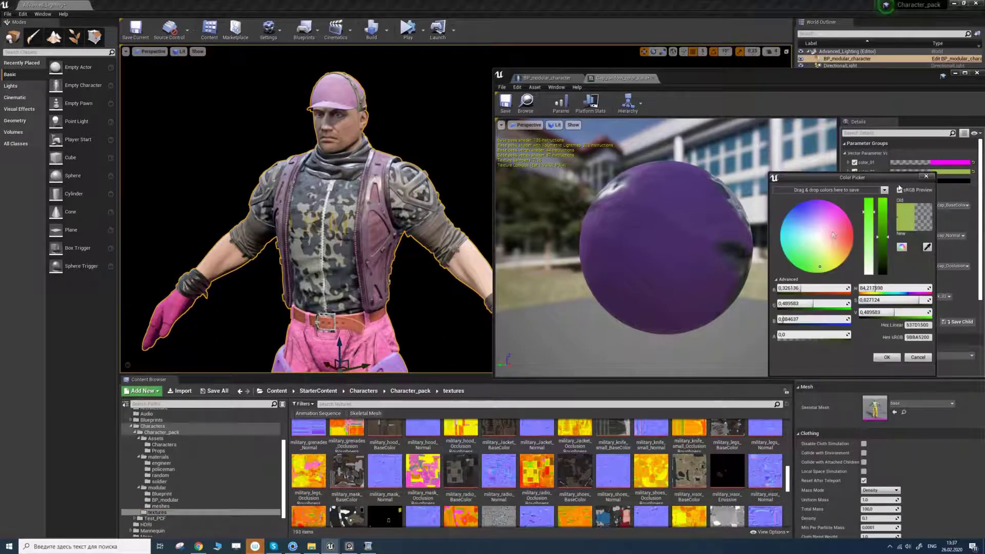
click(788, 213)
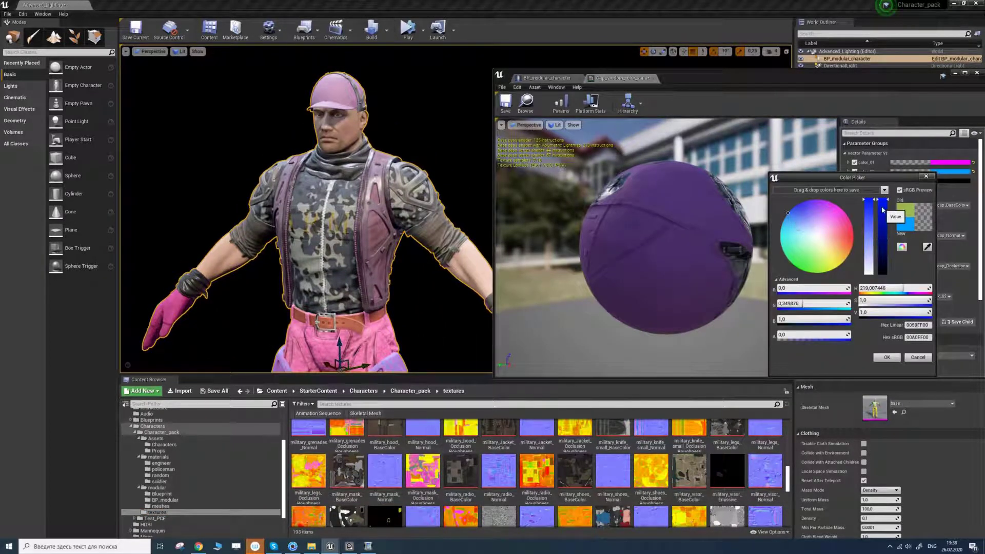
right_drag(352, 82, 352, 77)
click(886, 358)
scroll(358, 187, down, 4)
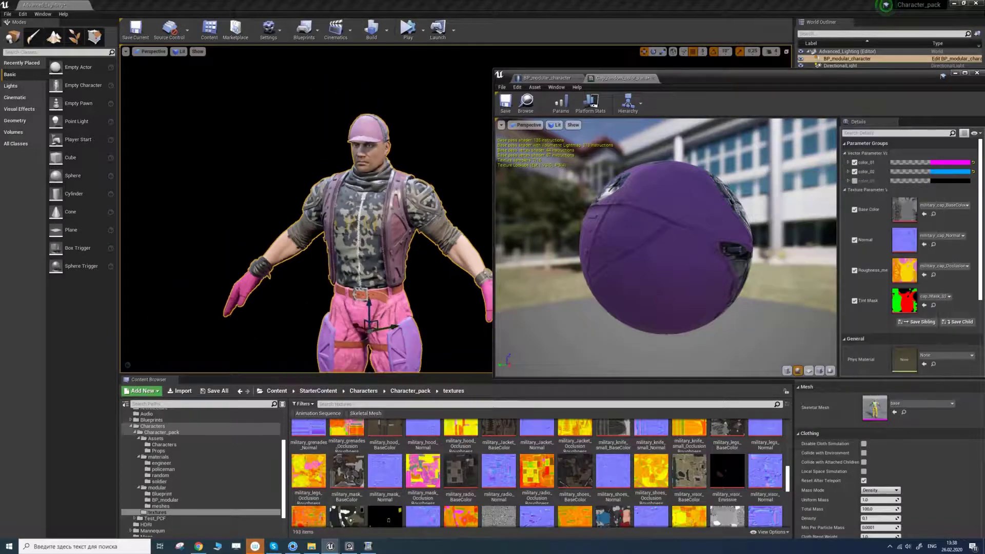
right_drag(358, 187, 334, 178)
drag(335, 177, 385, 190)
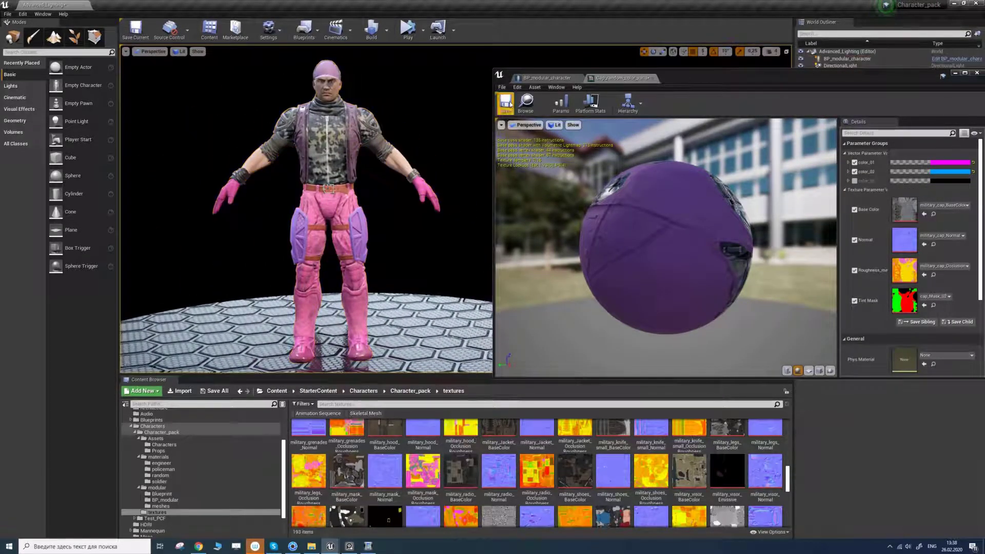
click(506, 102)
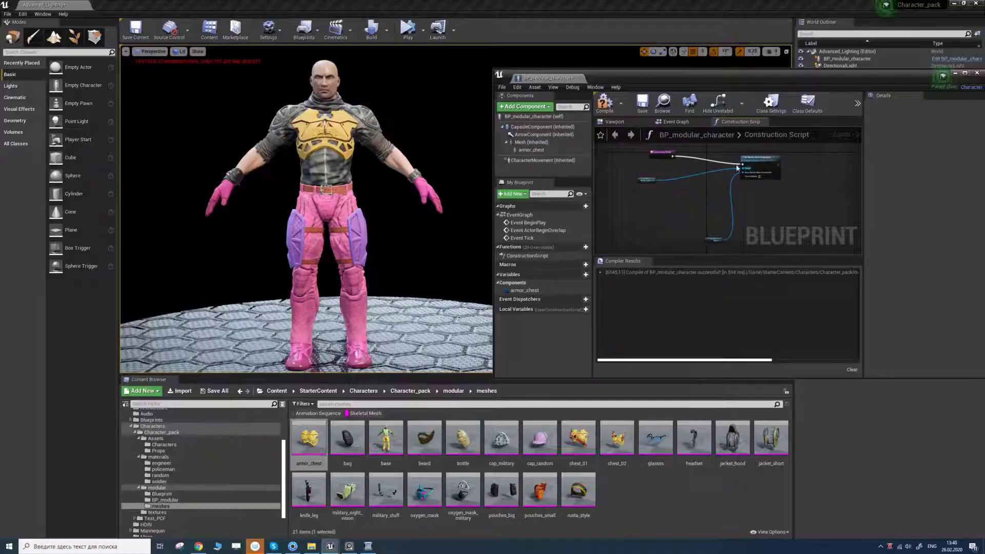
Step: Compile the blueprint and duplicate the armor_chest component's engineer material instance armor_chest_color_variation as armor_chest_color_variation_gay
click(605, 103)
click(531, 150)
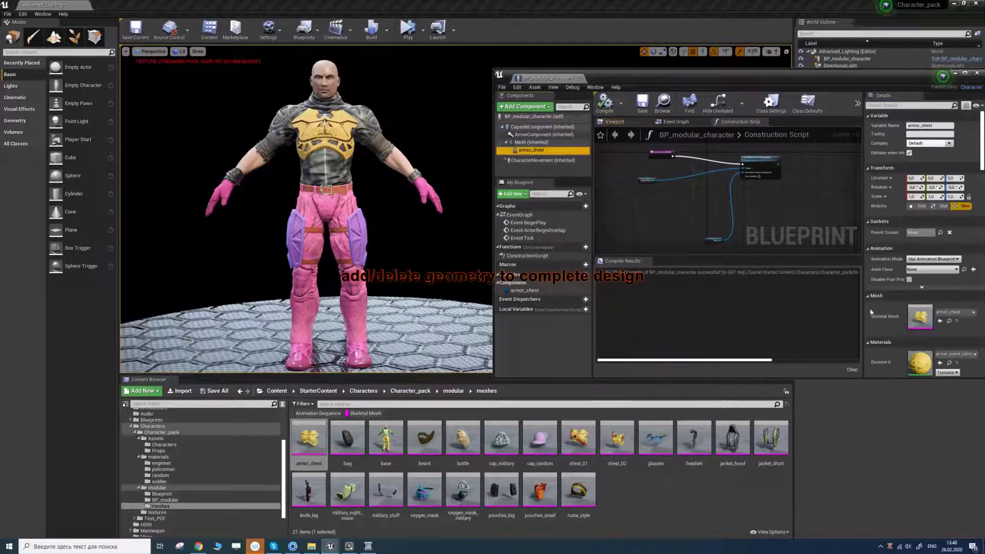
click(161, 463)
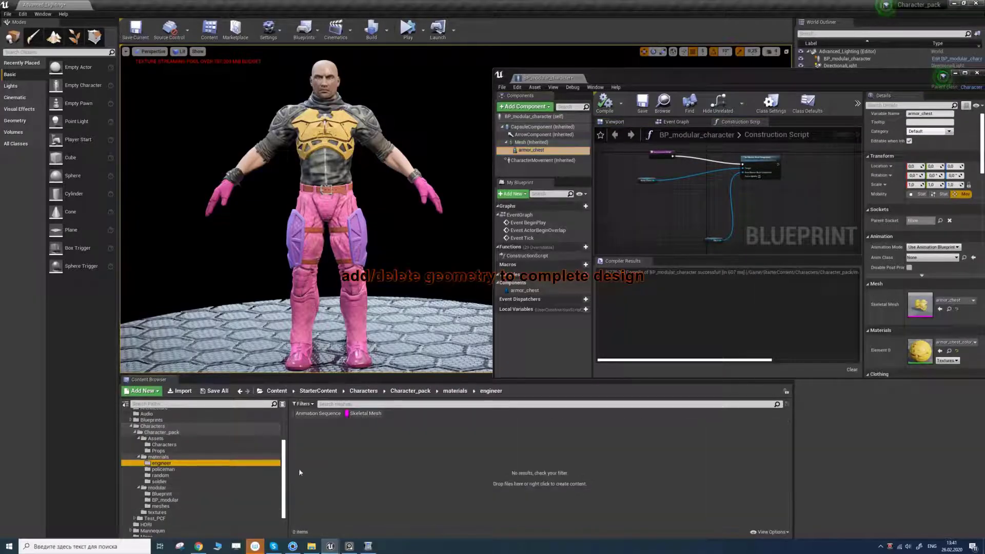
right_click(308, 444)
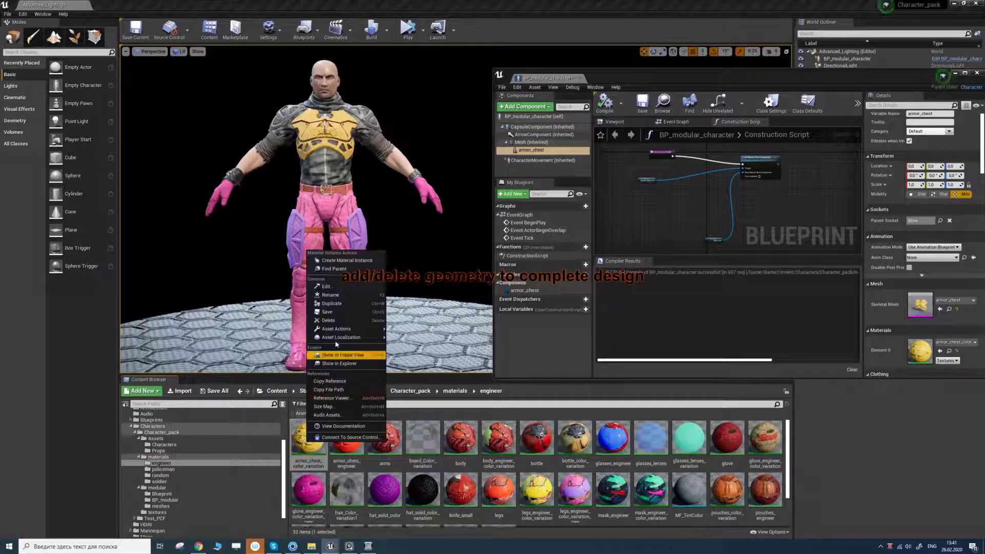
click(339, 355)
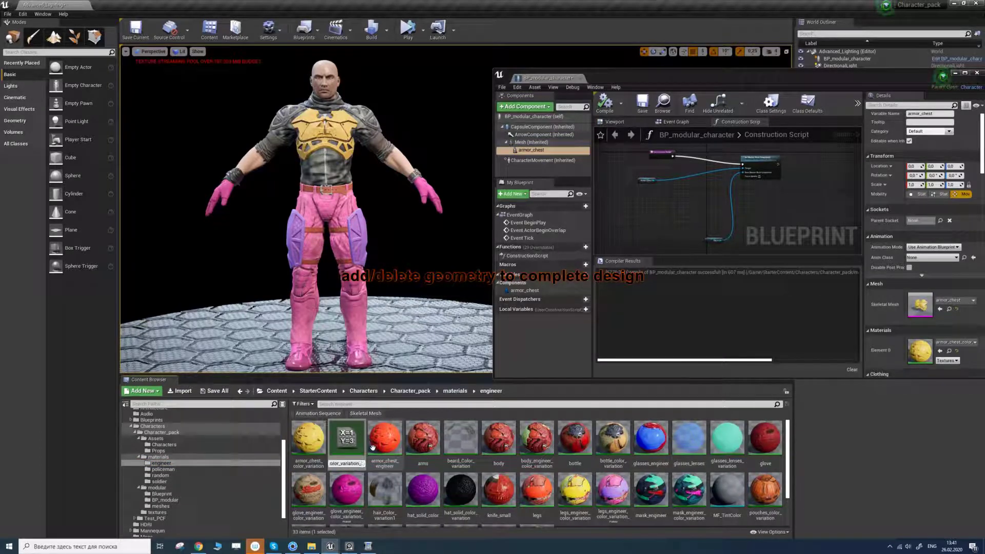
key(Return)
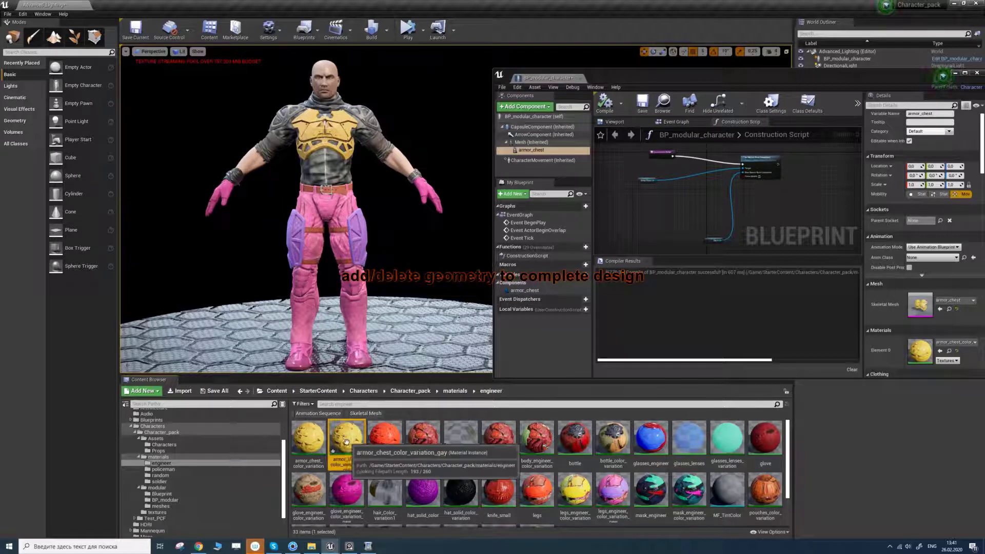
Step: Assign the duplicated material instance to the armor_chest component's Element 0 and set its color_01 parameter to bright magenta
drag(345, 439, 921, 349)
double_click(920, 348)
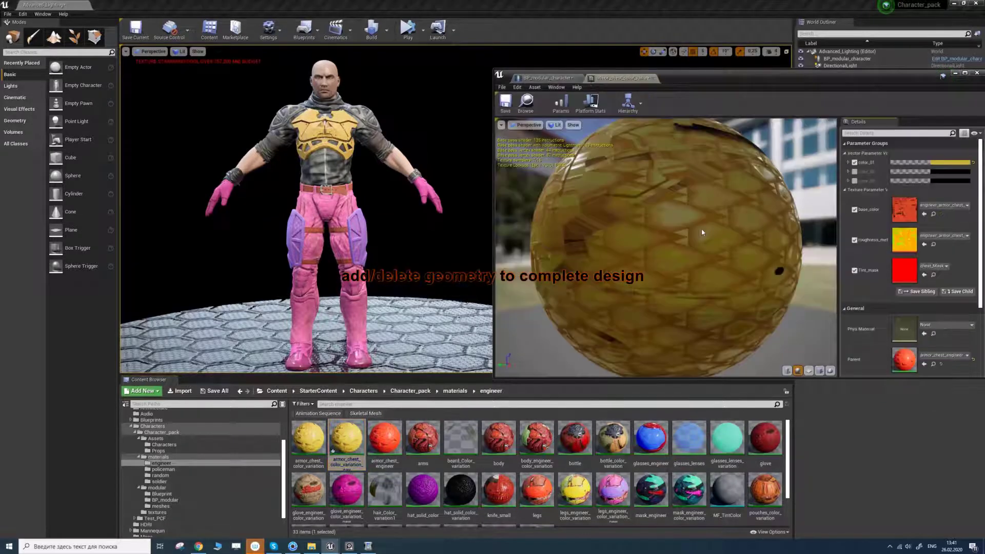
click(942, 165)
click(846, 201)
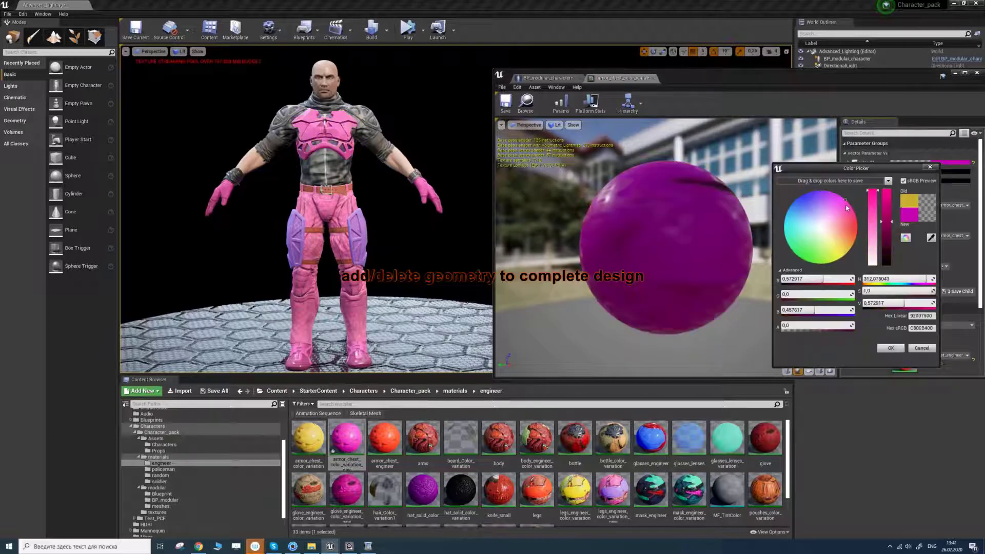
click(888, 199)
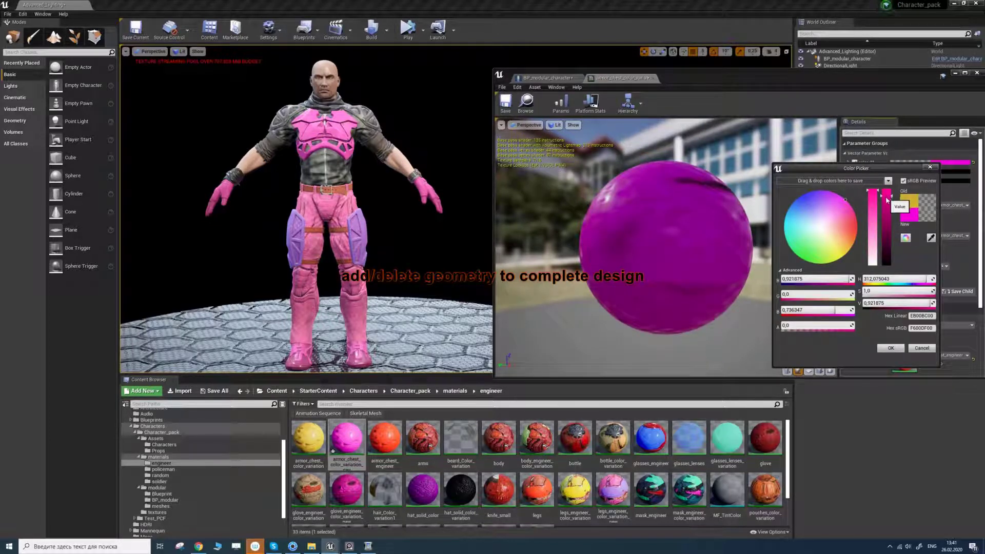
click(890, 350)
click(652, 78)
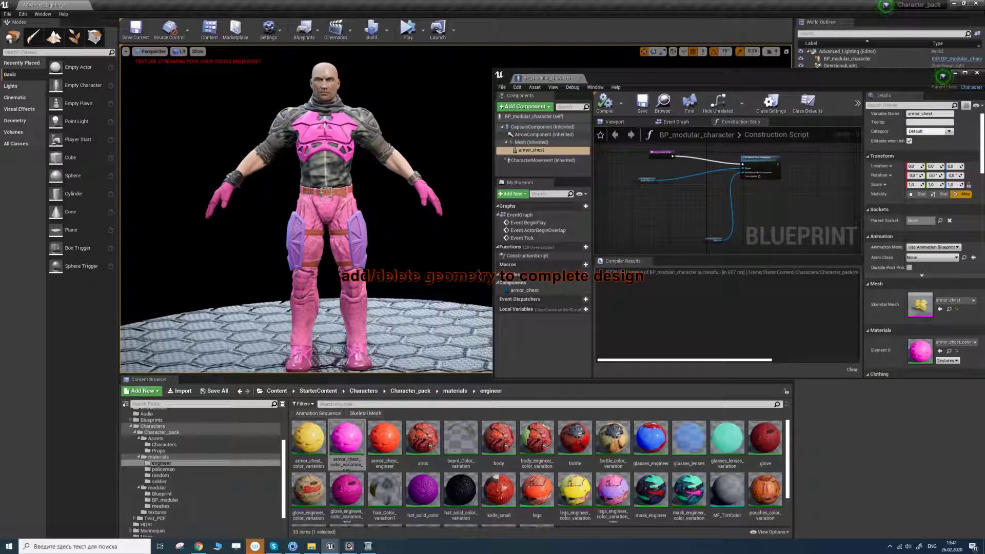
Step: Change color_01 of armor_chest_color_variation_gay to a saturated blue, starting from the leg armor's sampled violet, and save the material instance
double_click(346, 439)
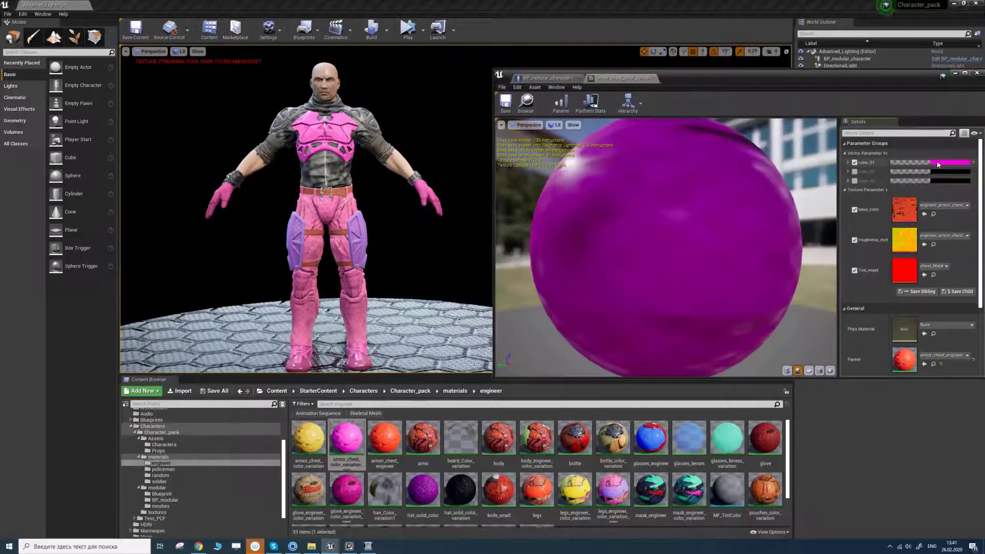
click(952, 162)
click(816, 208)
drag(816, 208, 849, 223)
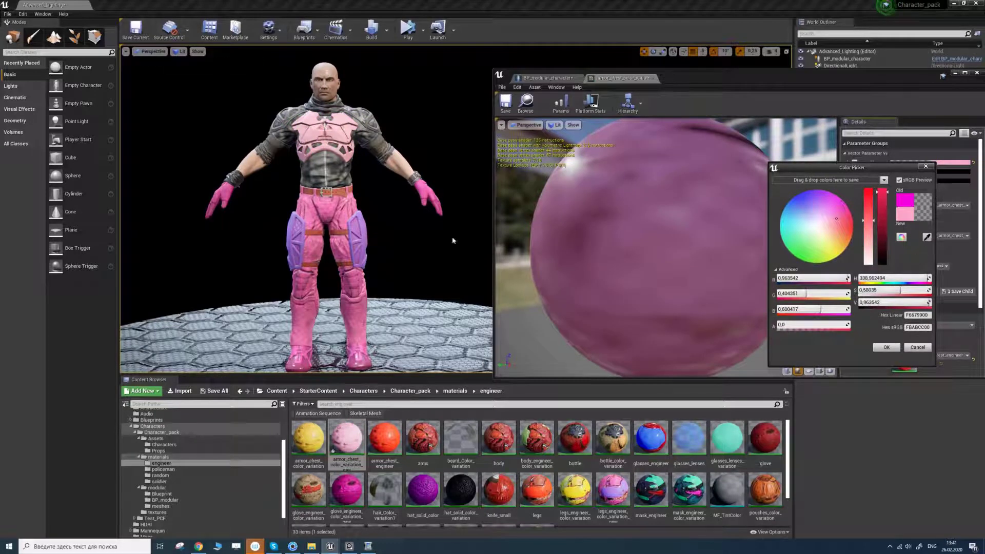
click(358, 237)
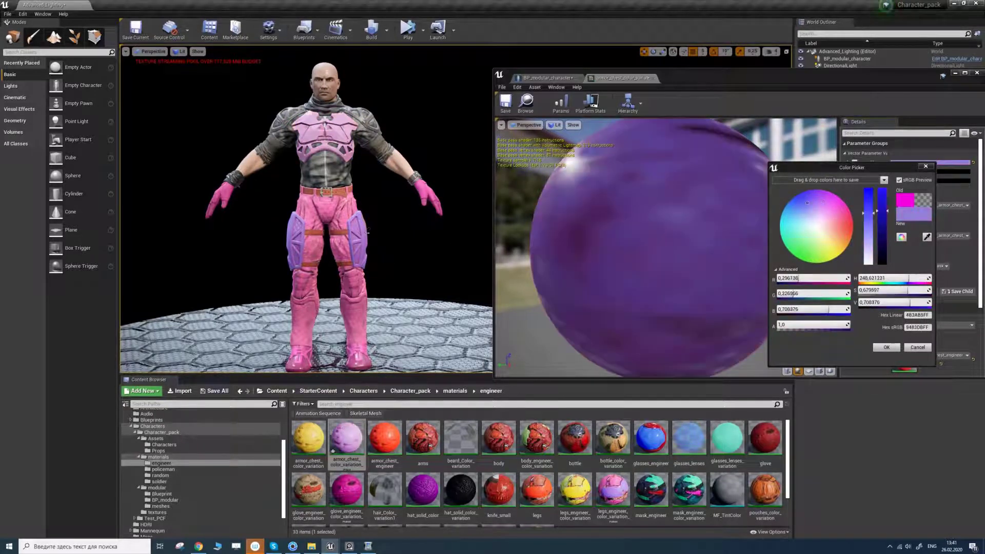
drag(806, 206, 801, 200)
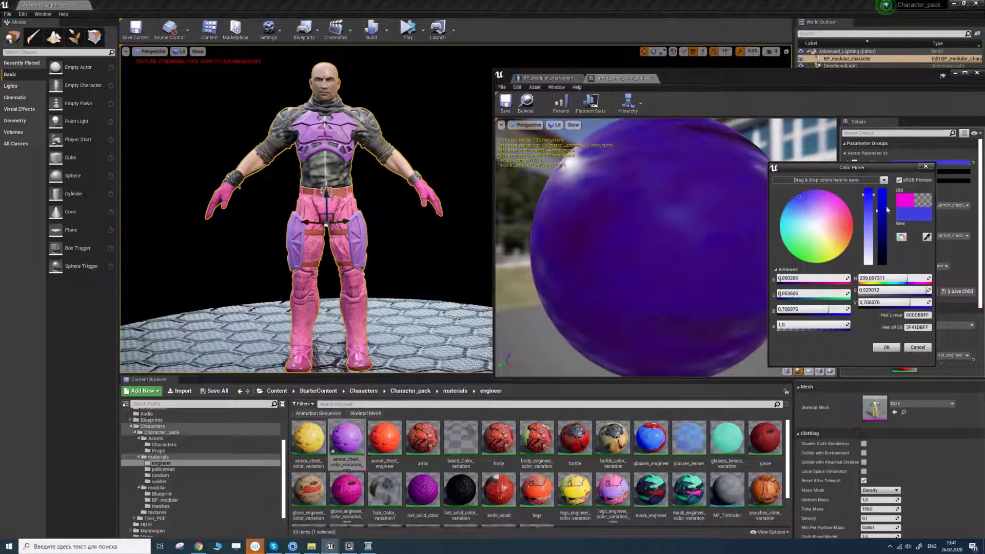
click(505, 105)
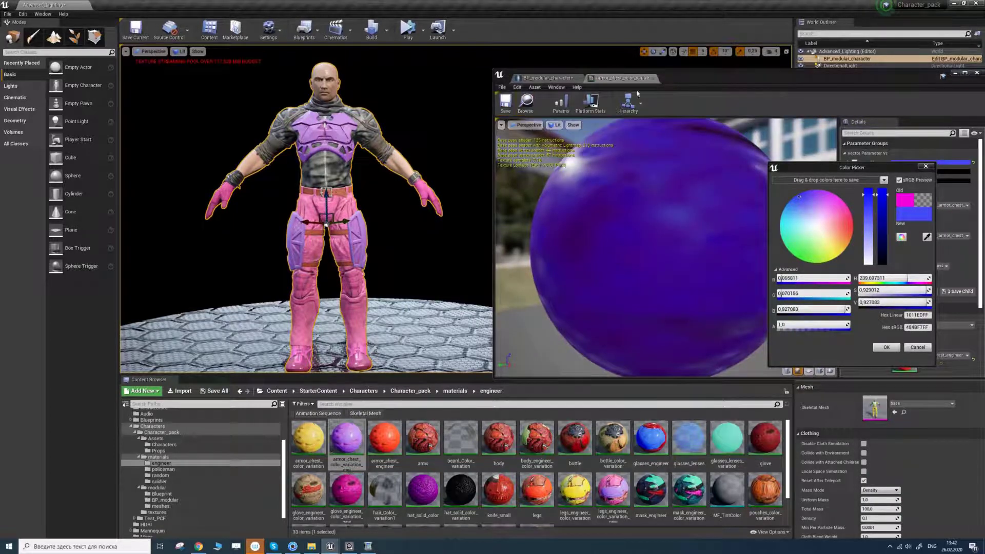
click(653, 78)
click(887, 348)
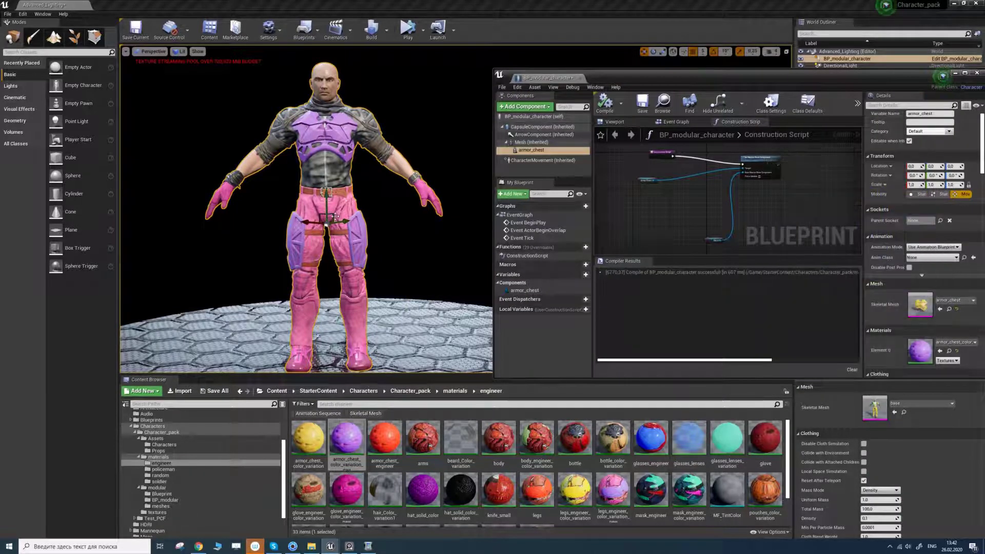
Step: Look through the textures and modular meshes folders and inspect the recolored chest armor on the character
click(158, 512)
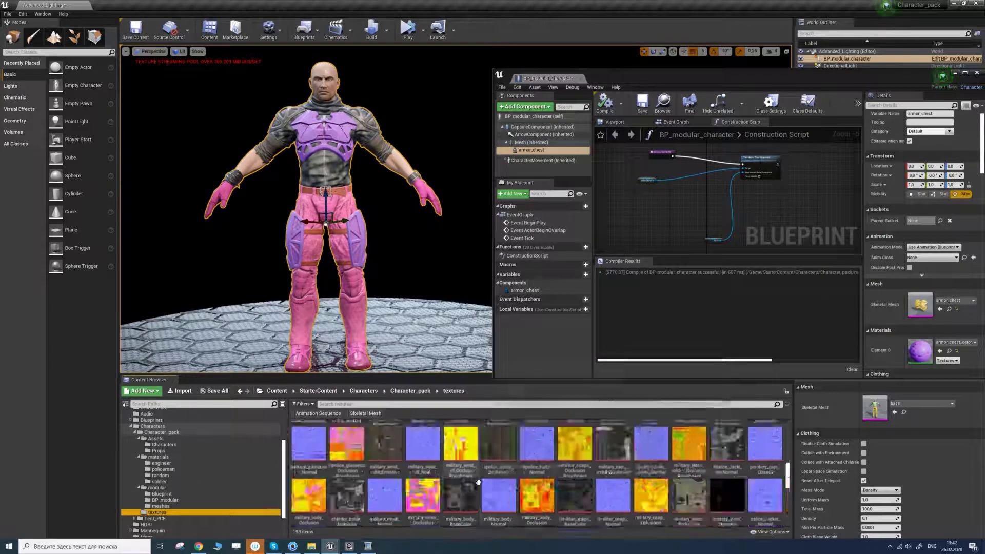
scroll(409, 473, up, 3)
click(377, 229)
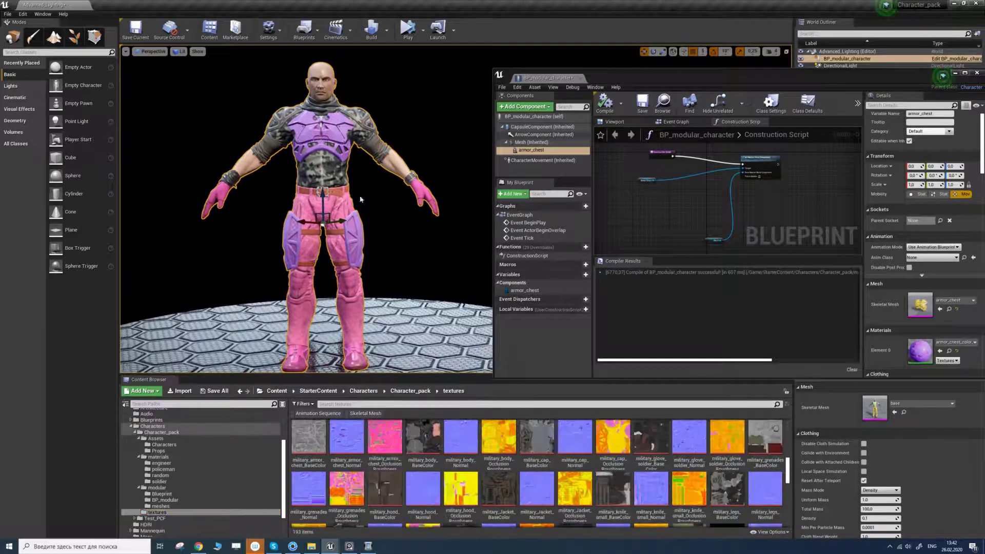
click(161, 506)
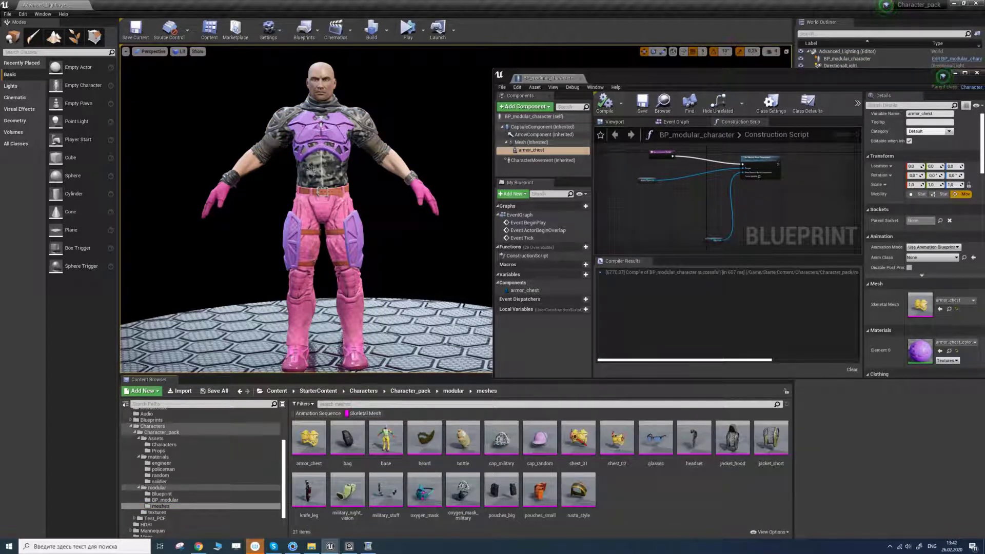
click(312, 171)
alt+drag(313, 170, 363, 204)
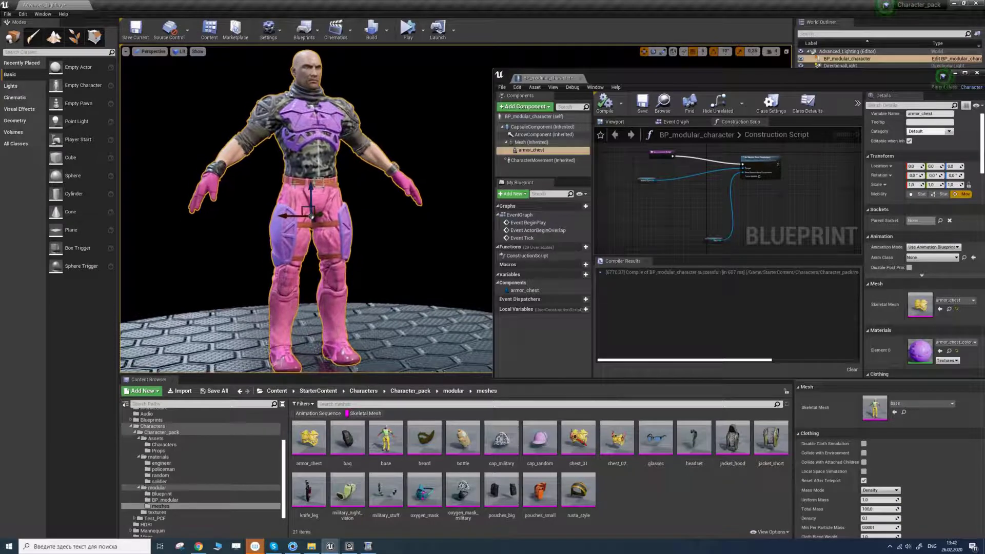
click(357, 198)
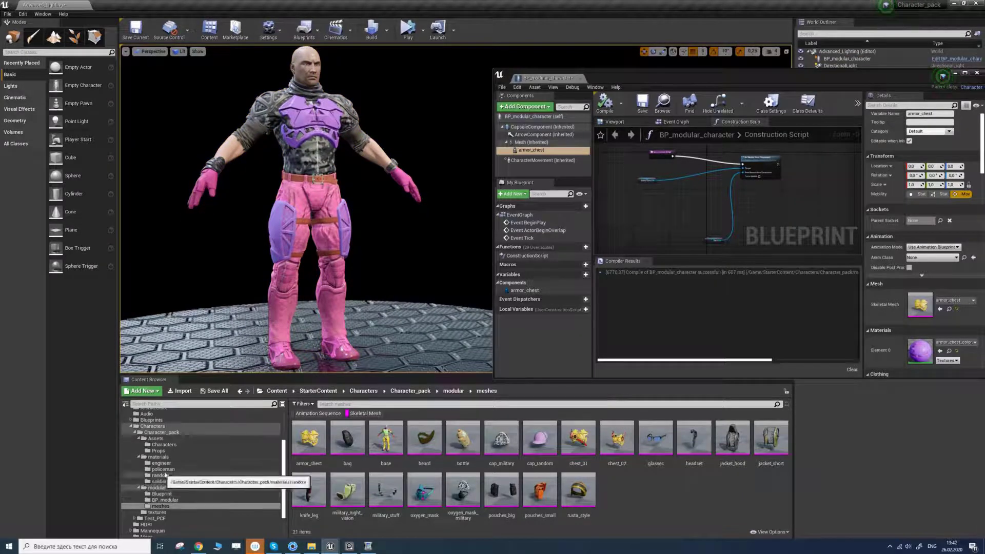
Step: Check the inherited Mesh component's materials and duplicate the soldier folder's body_camo_color_variation as body_camo_color_variation_gay
click(536, 143)
scroll(918, 263, down, 5)
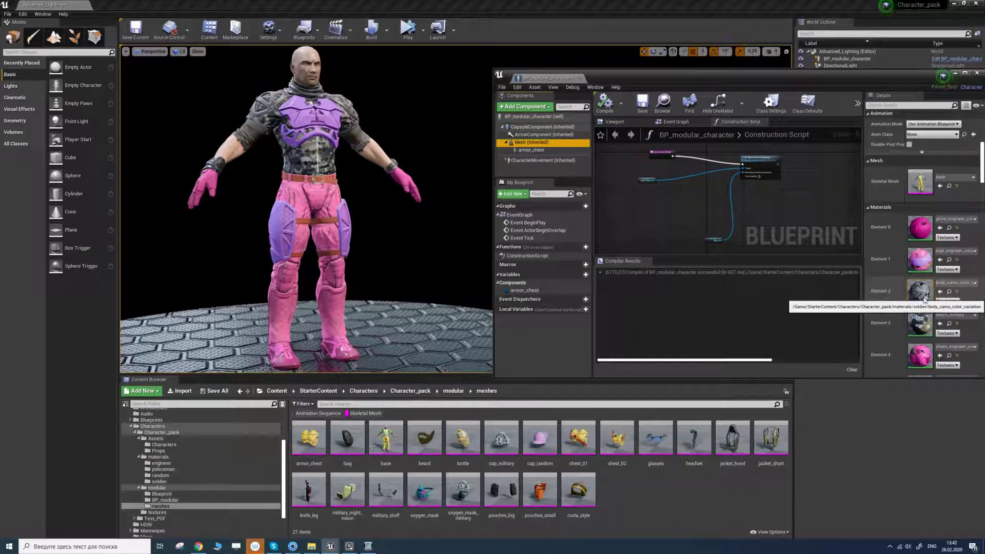
click(160, 482)
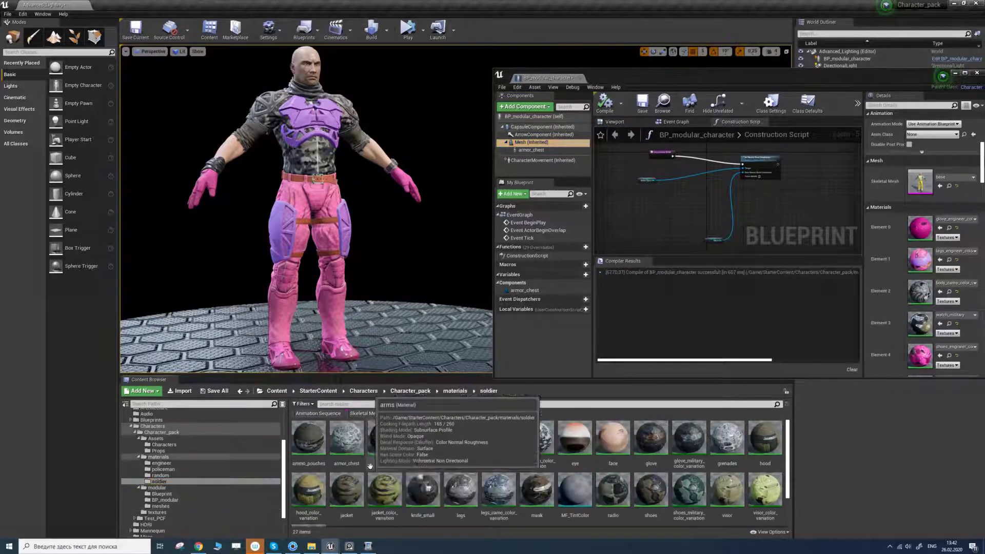
right_click(461, 441)
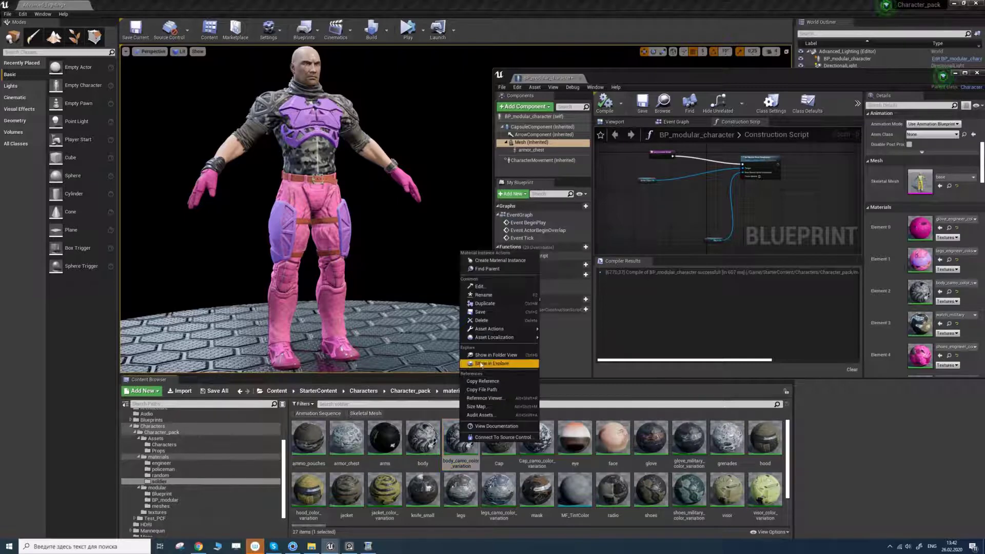
click(483, 303)
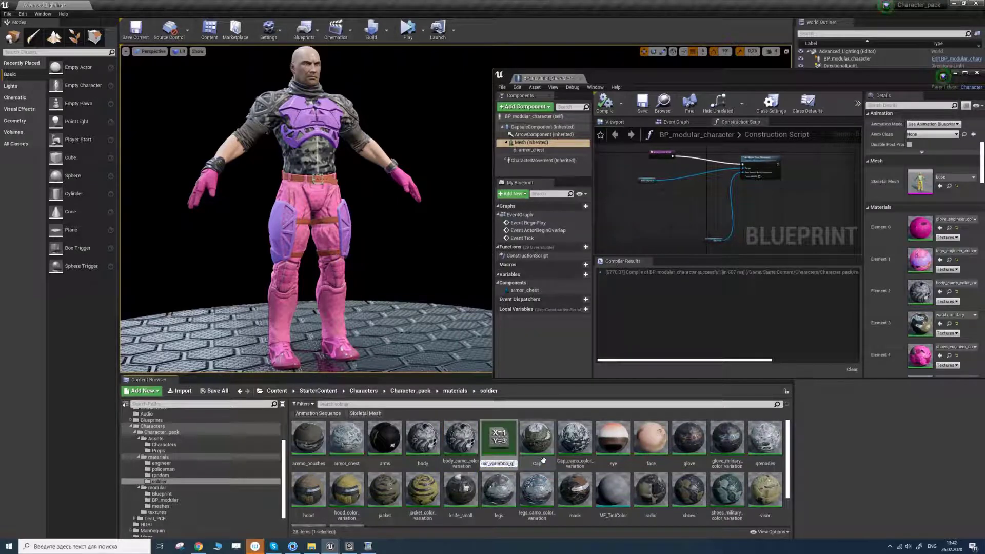
key(Return)
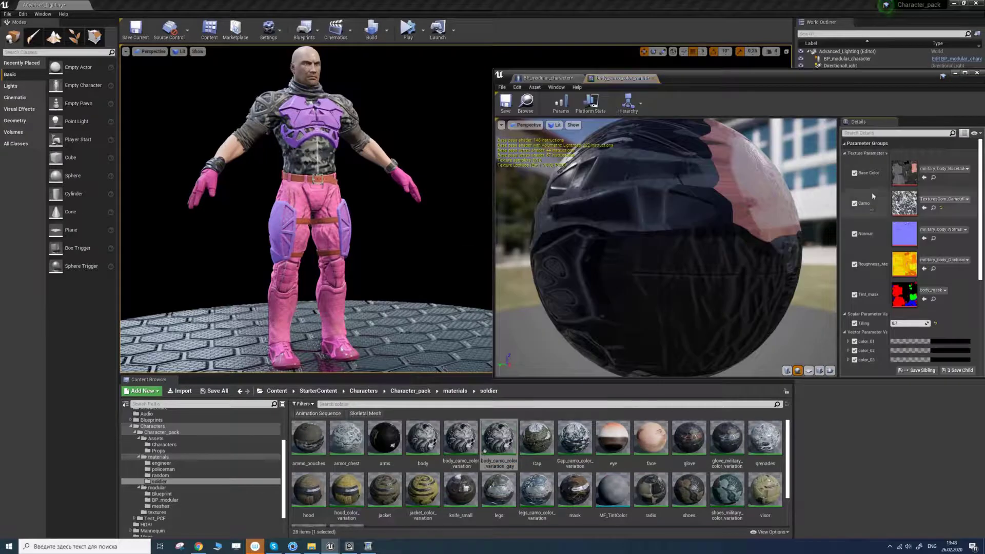
Step: In body_camo_color_variation_gay, set color_01 and color_02 to magenta and color_03 to blue
scroll(872, 192, down, 3)
click(949, 268)
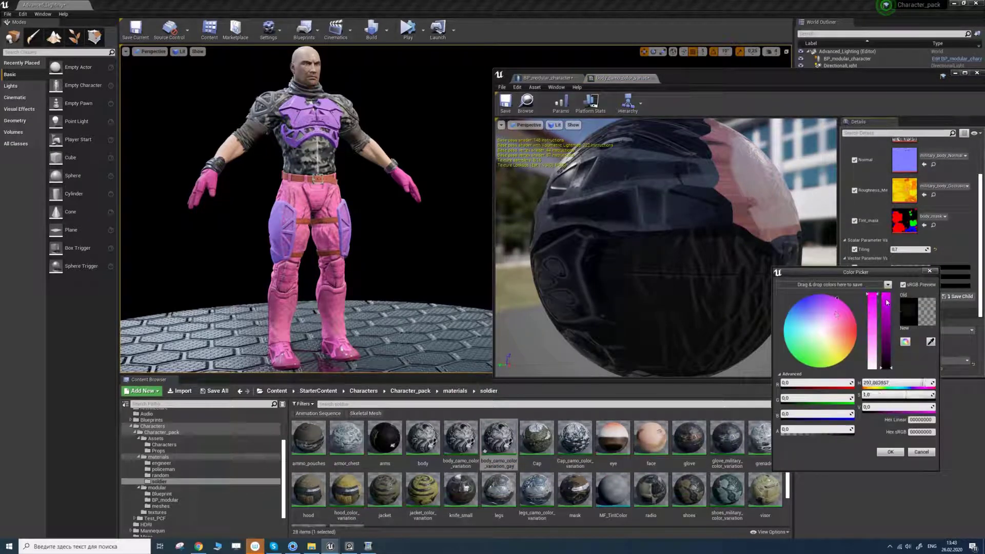
click(887, 303)
click(890, 452)
click(938, 278)
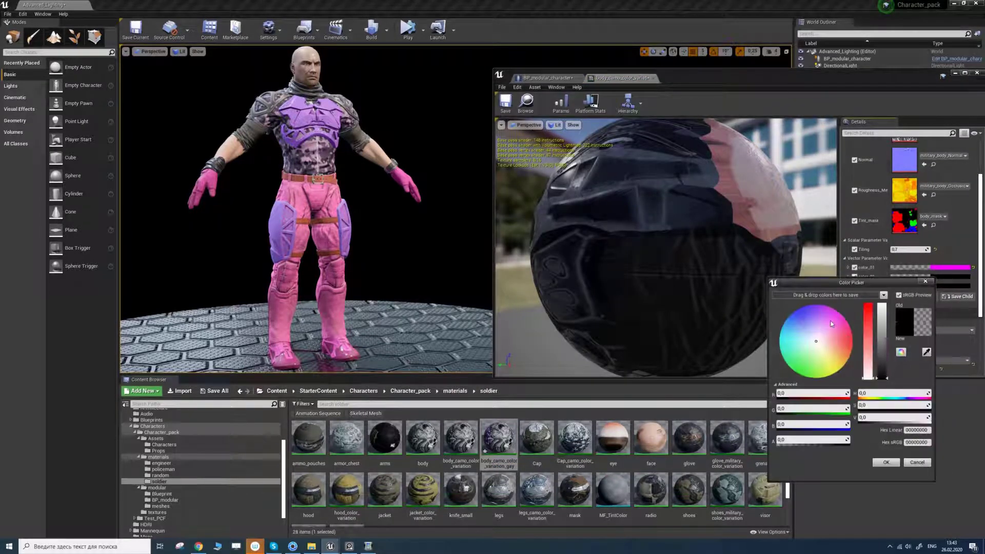
click(882, 306)
click(886, 462)
click(941, 286)
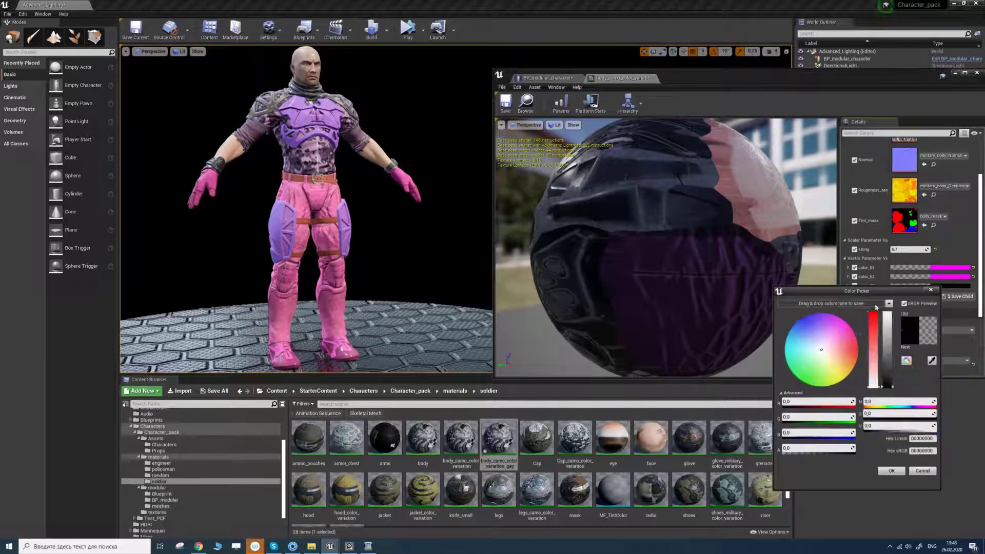
click(799, 320)
Step: Set the Tiling parameter of the body camo material instance to 1
click(881, 264)
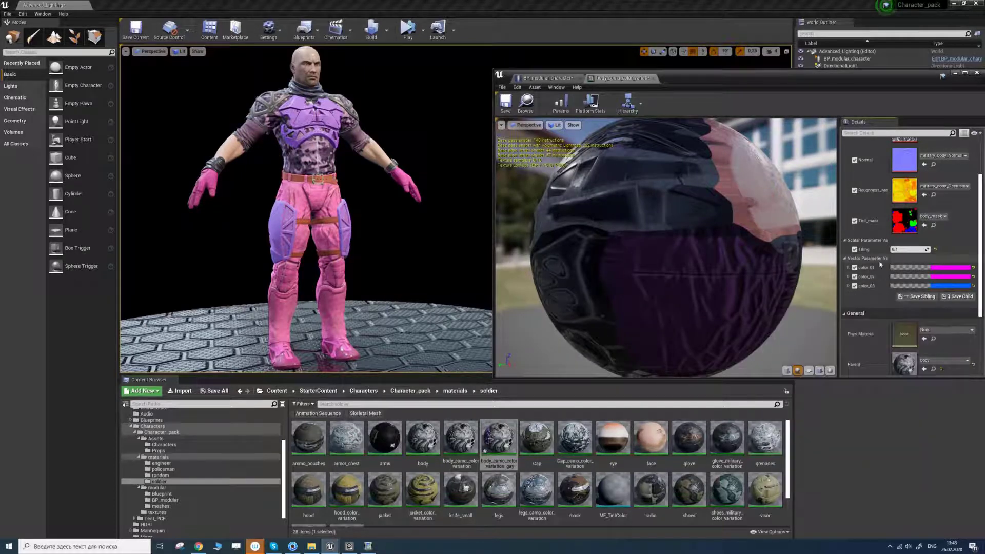
text(1)
key(Return)
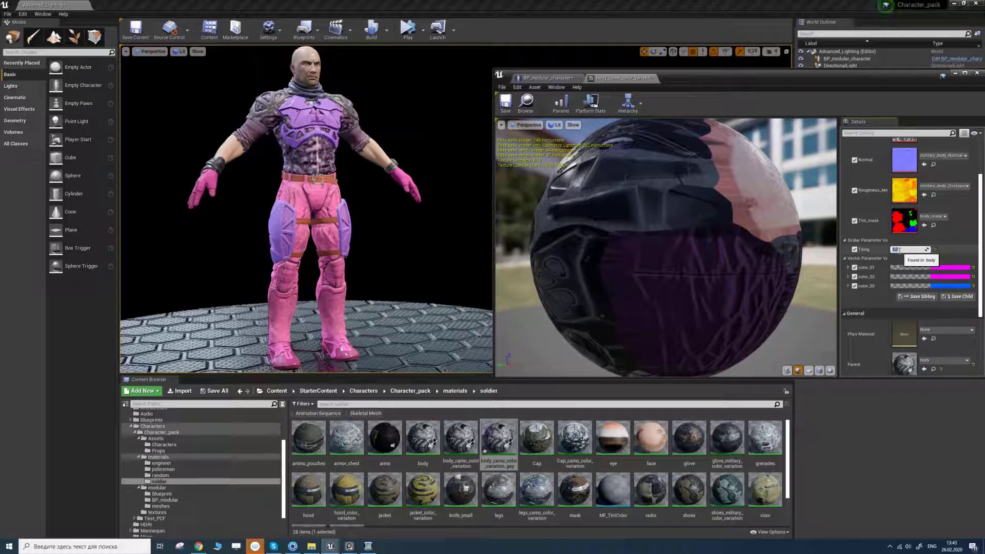
Step: Set the body camo material instance's Tiling parameter to 0.5
key(BackSpace)
text(0.)
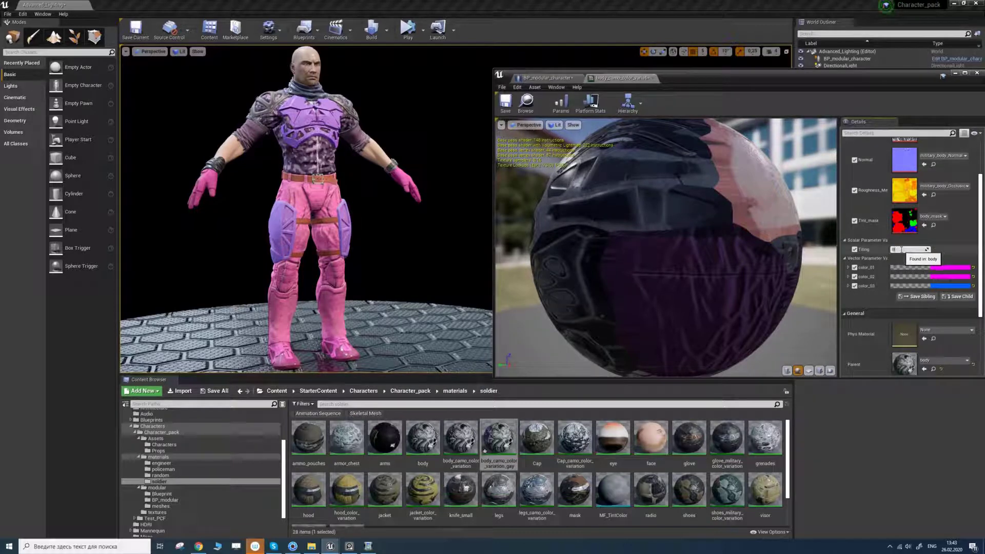
text(5)
Step: Assign the TexturesCom_Camouflage0018 texture from the textures folder to the body camo material's Camo parameter and set Tiling to 1
click(225, 512)
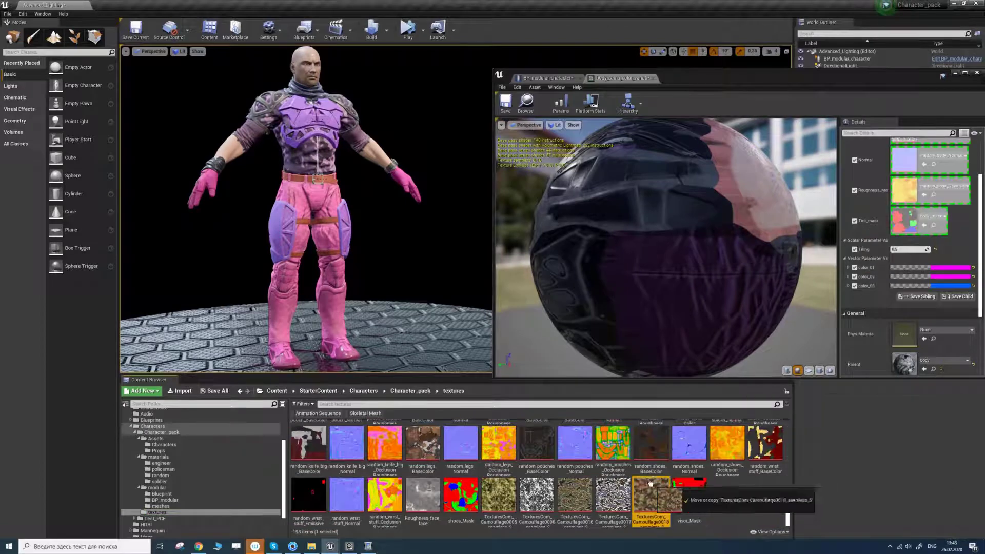
drag(651, 495, 908, 185)
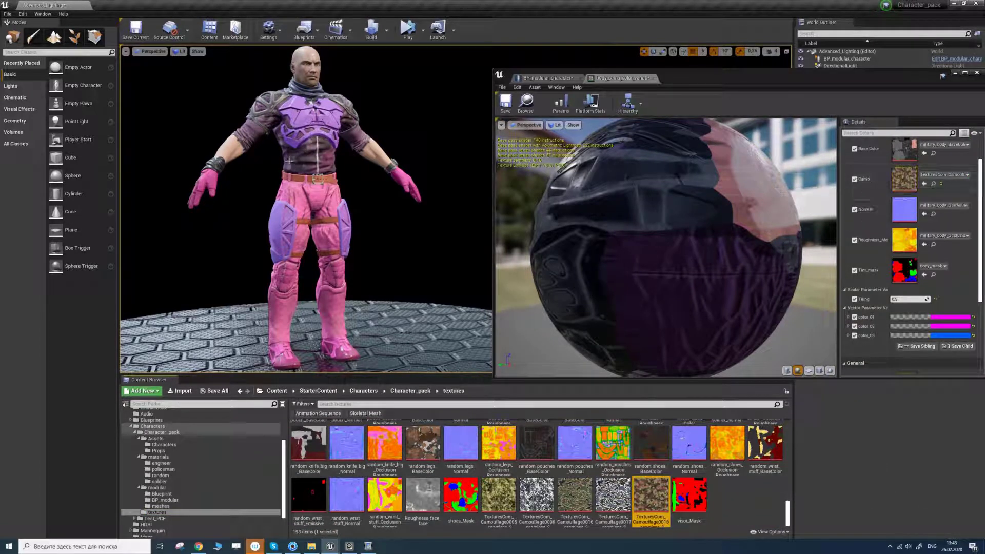
click(905, 298)
text(1)
key(Return)
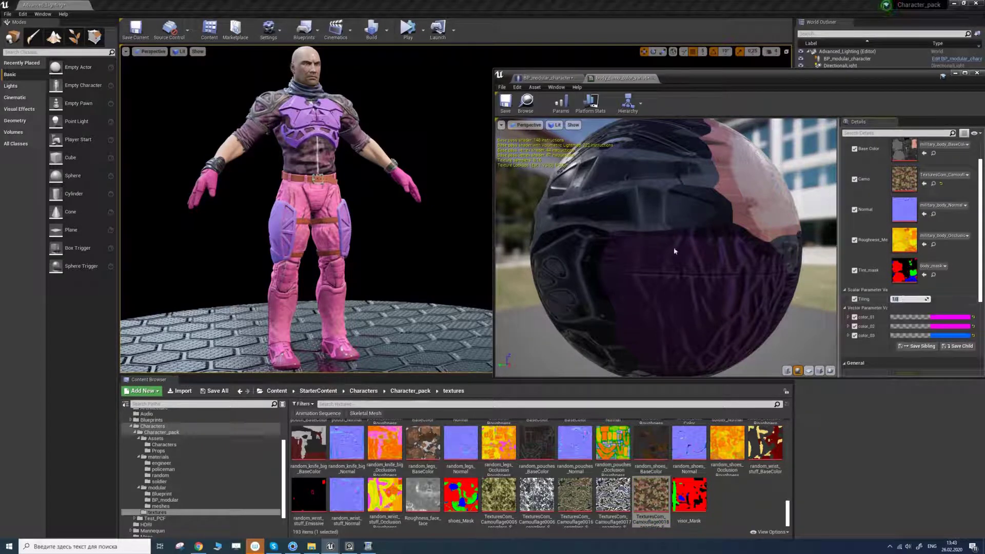
Step: In the body camo material instance, set color_01 to pink and color_02 to blue
click(933, 317)
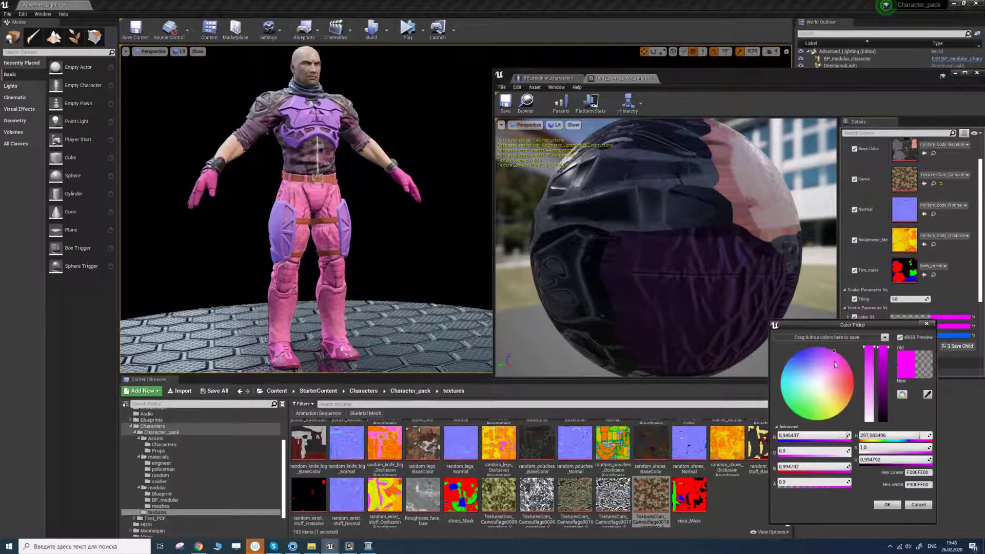
drag(869, 348, 793, 425)
click(888, 504)
click(927, 327)
click(852, 402)
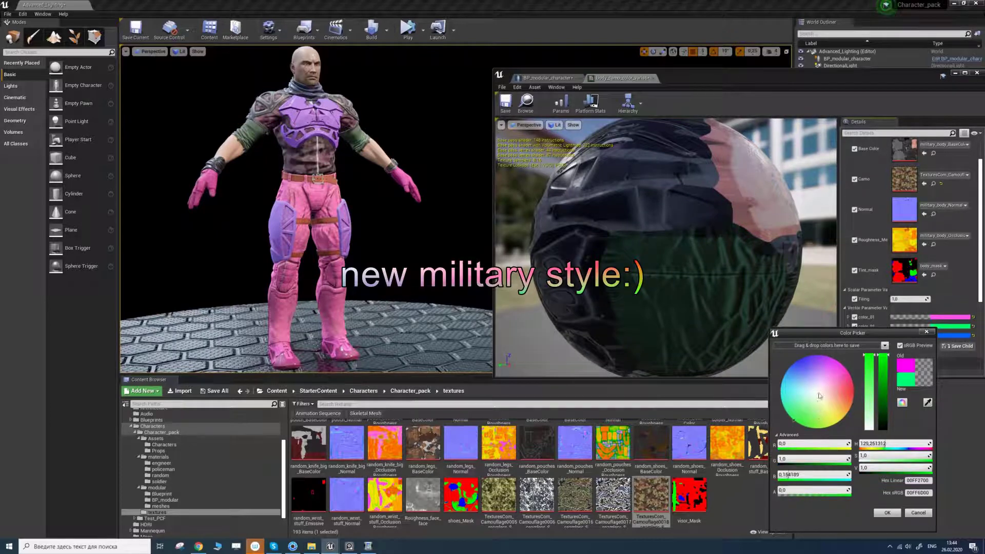
click(839, 410)
drag(824, 403, 800, 361)
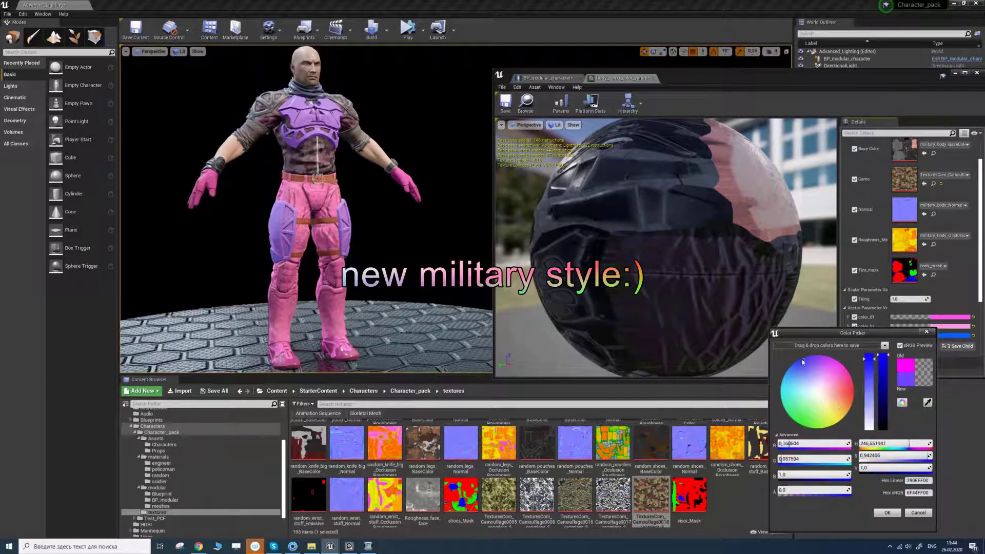
click(887, 512)
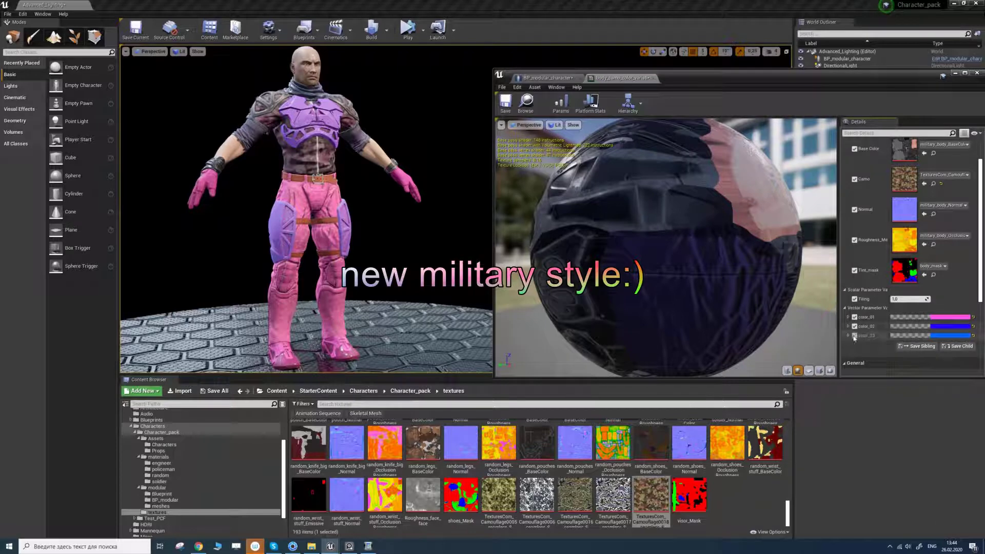
Step: Set color_03 of the body camo material instance to black
click(935, 337)
click(879, 429)
click(889, 520)
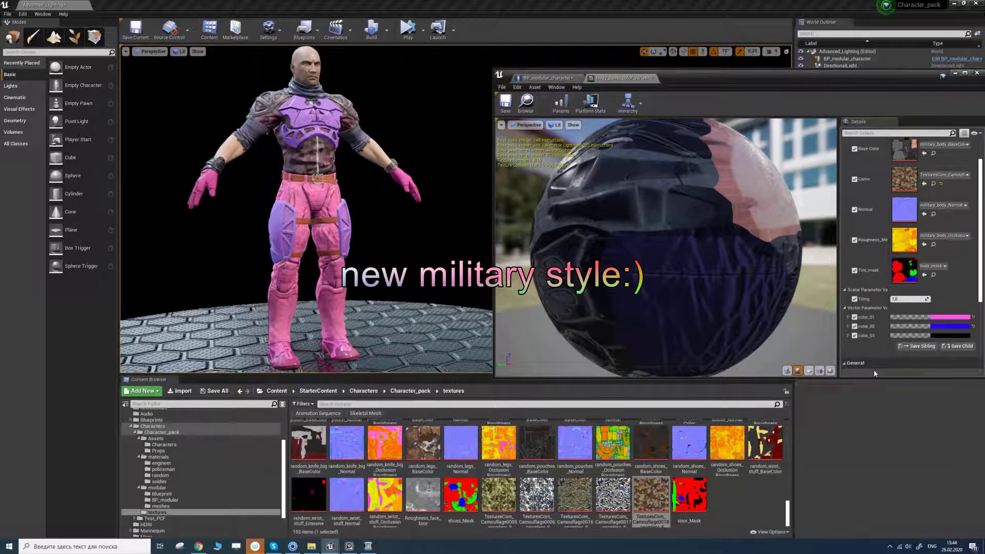
Step: Check the recolored character in the level viewport's Unlit view mode and switch back to Lit
click(179, 51)
click(192, 76)
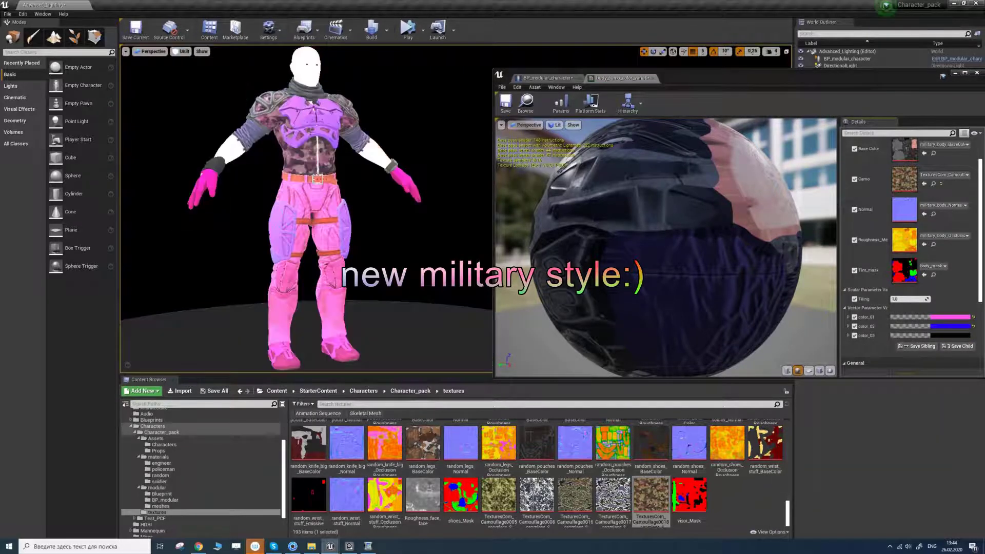
click(182, 53)
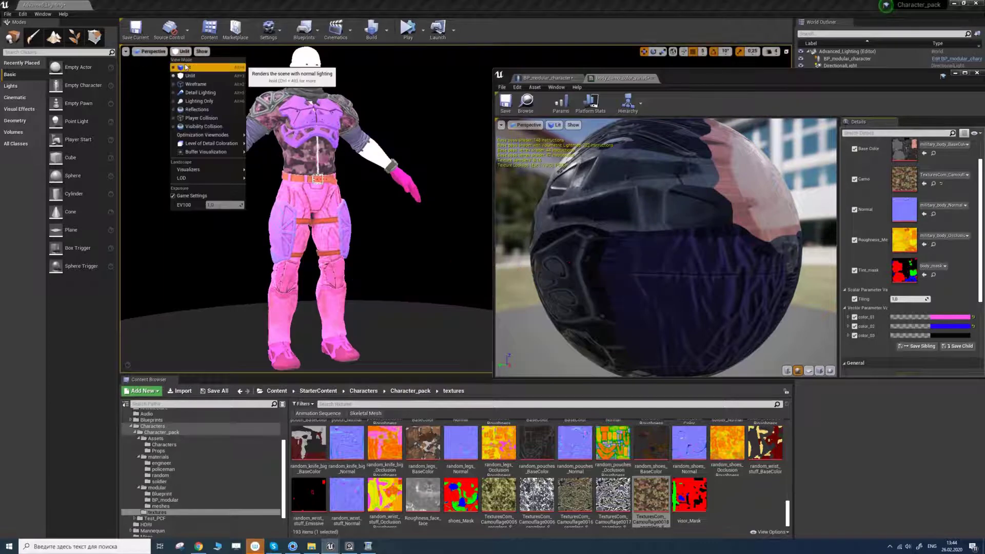
click(186, 67)
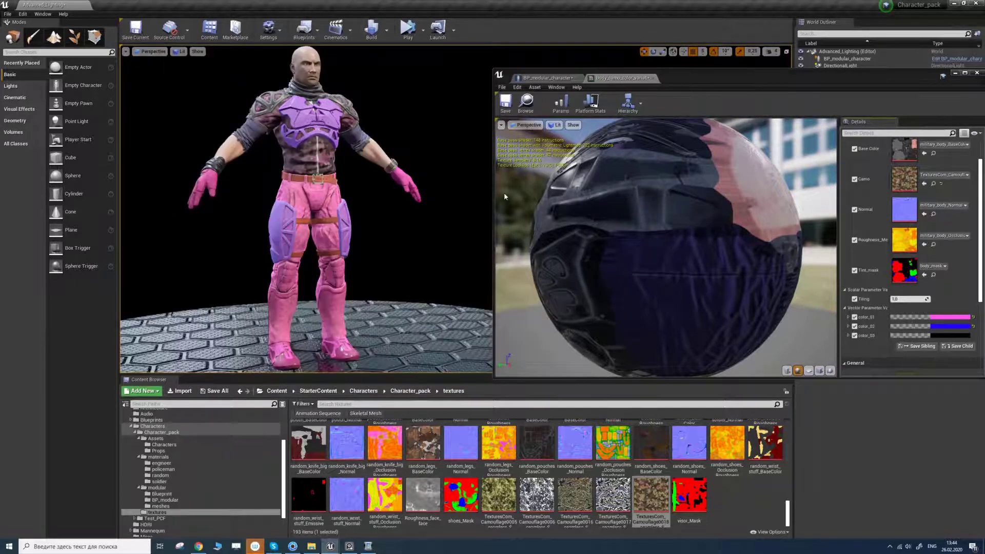
Step: Save and close the body camo material instance, and rotate the character slightly in the level
click(501, 106)
click(649, 78)
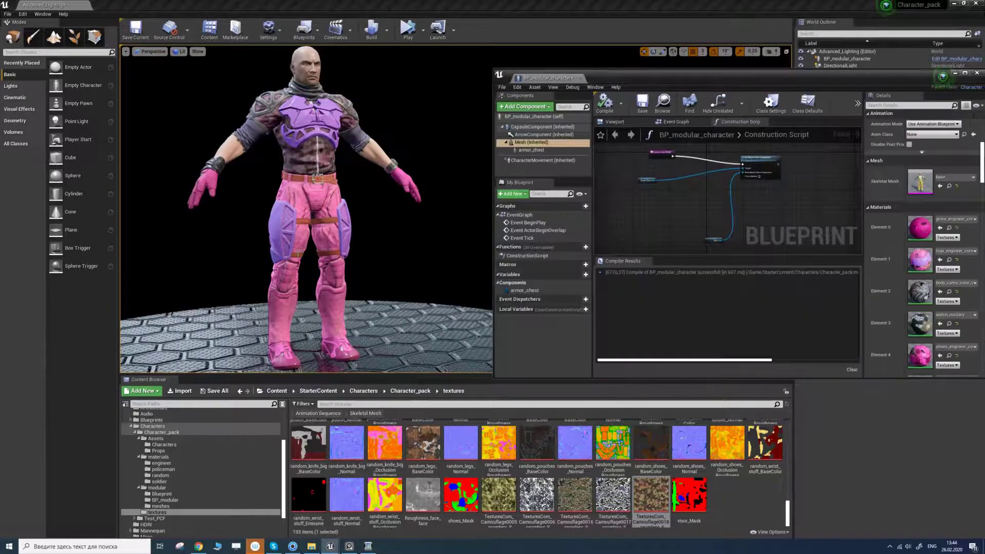
click(309, 167)
key(e)
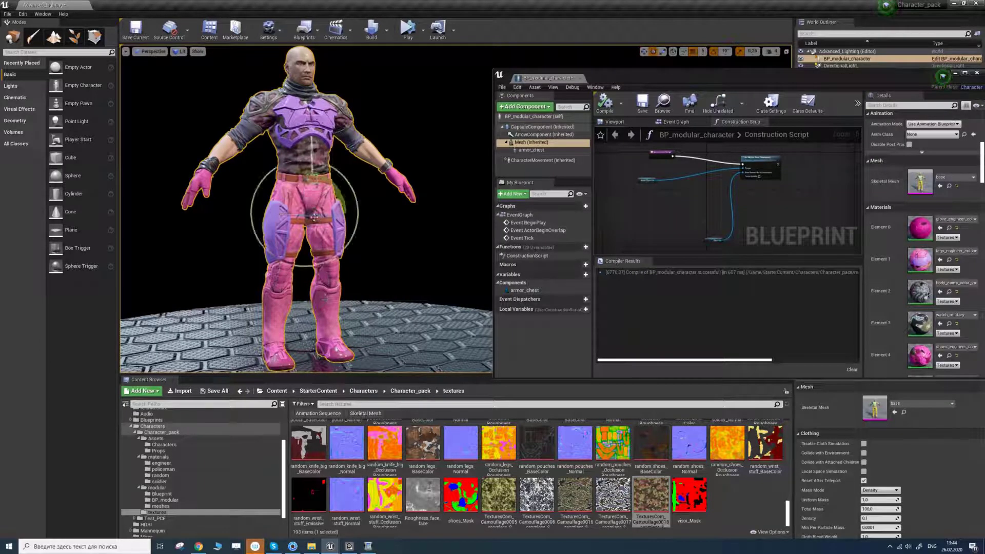
mouse_move(308, 219)
mouse_down()
mouse_move(416, 217)
mouse_move(308, 220)
mouse_up()
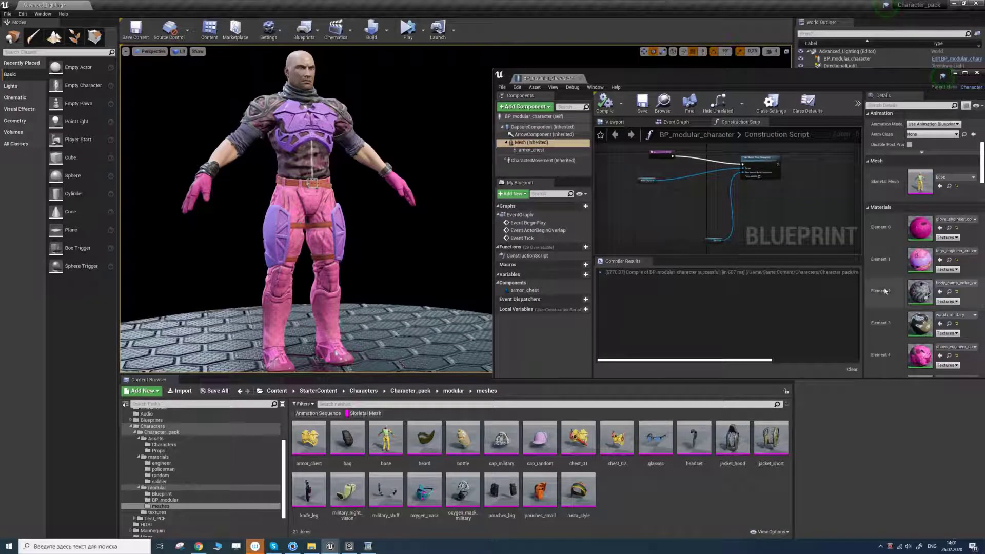
Step: Assign the random folder's body material to Element 7 of the inherited Mesh component
scroll(882, 293, down, 5)
click(160, 476)
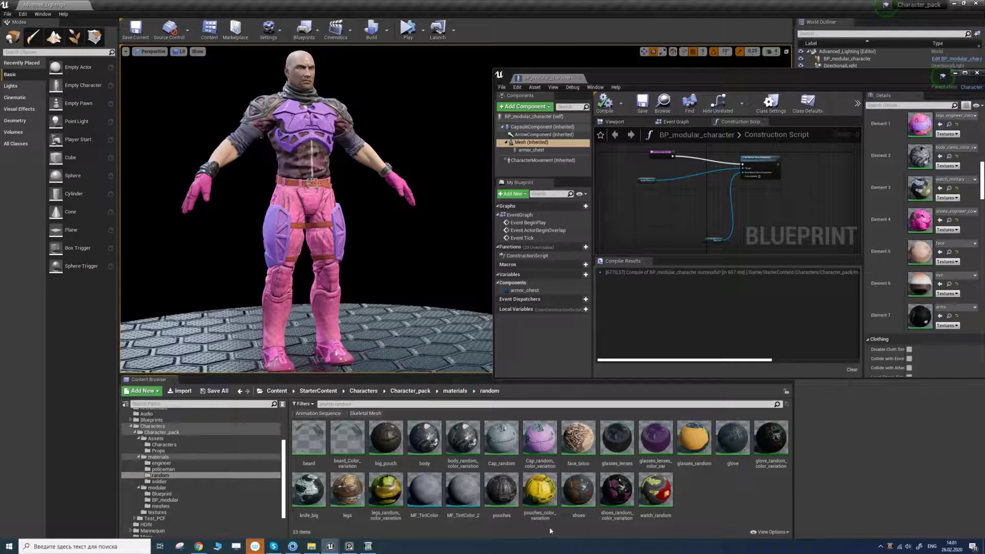
drag(425, 438, 918, 320)
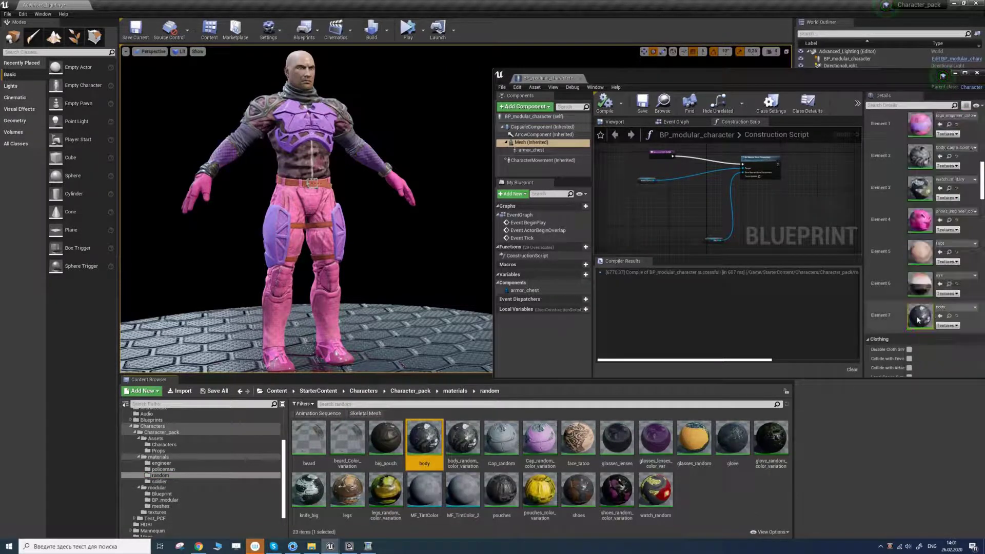
Step: Duplicate body_random_color_variation in the random folder and assign the copy to Element 7 of the inherited Mesh component
click(461, 440)
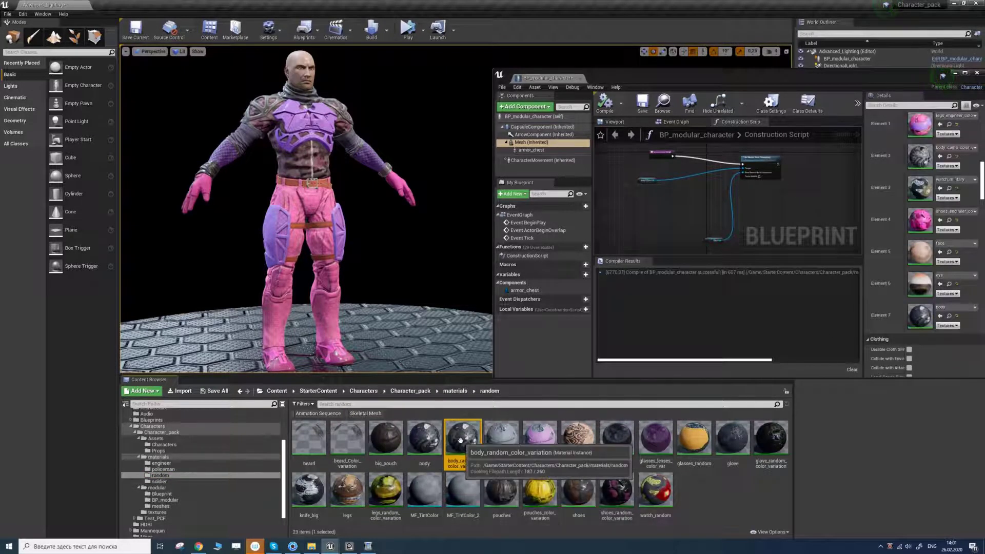
right_click(461, 440)
click(501, 404)
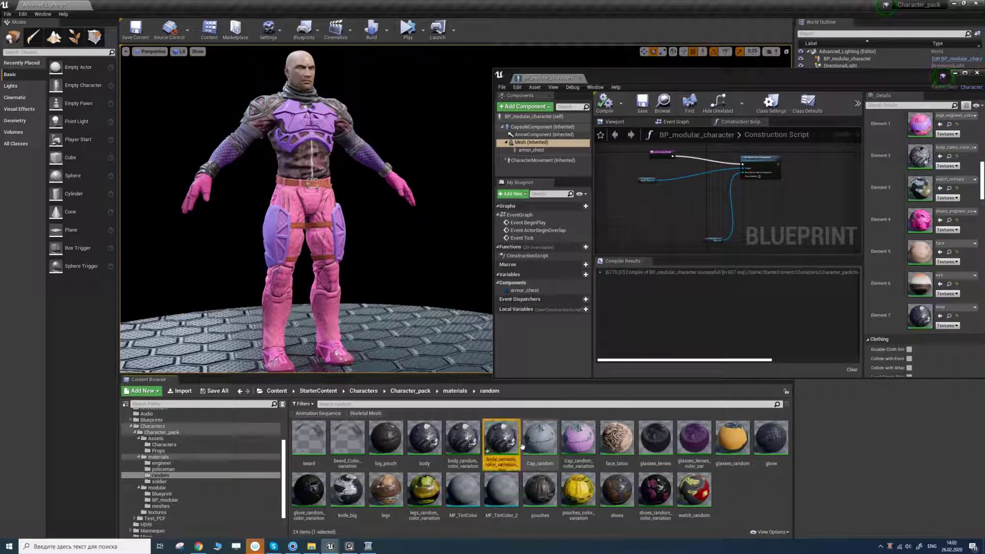
key(Return)
Step: Open the duplicated body_random_color_variation instance and set its color_01 to magenta
double_click(501, 439)
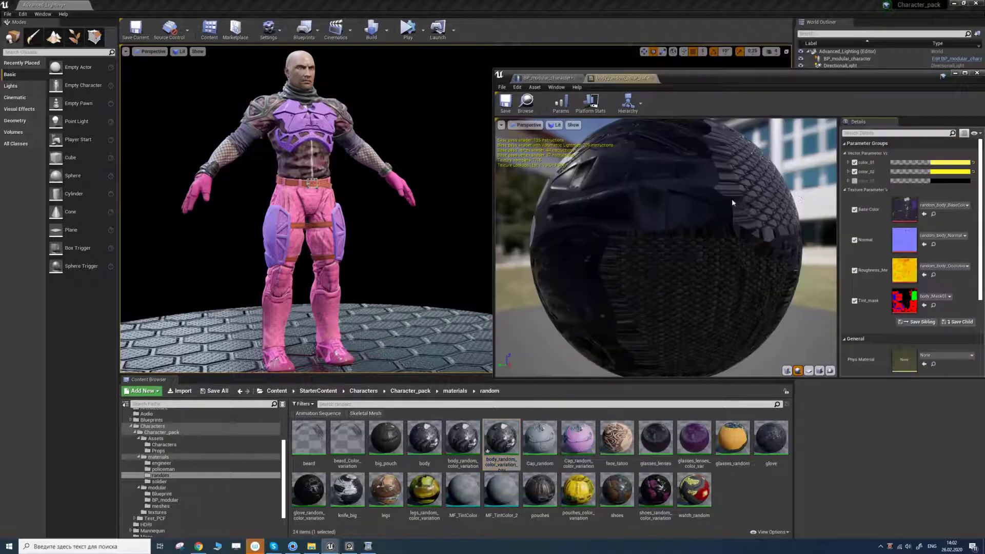
click(939, 164)
click(836, 196)
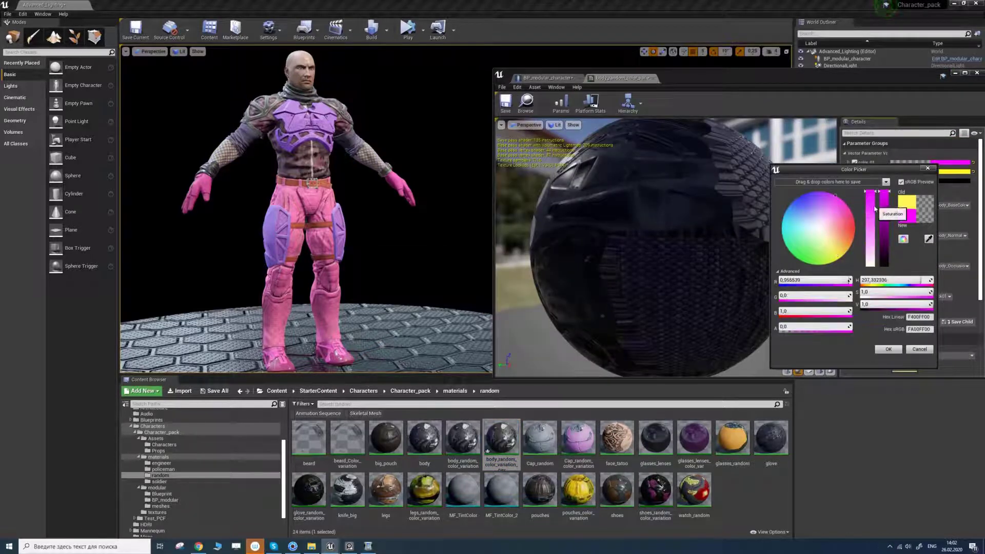
click(886, 350)
Step: Set color_02 of the duplicated random body material to pink, and save and close the material instance
click(942, 172)
click(837, 212)
click(836, 204)
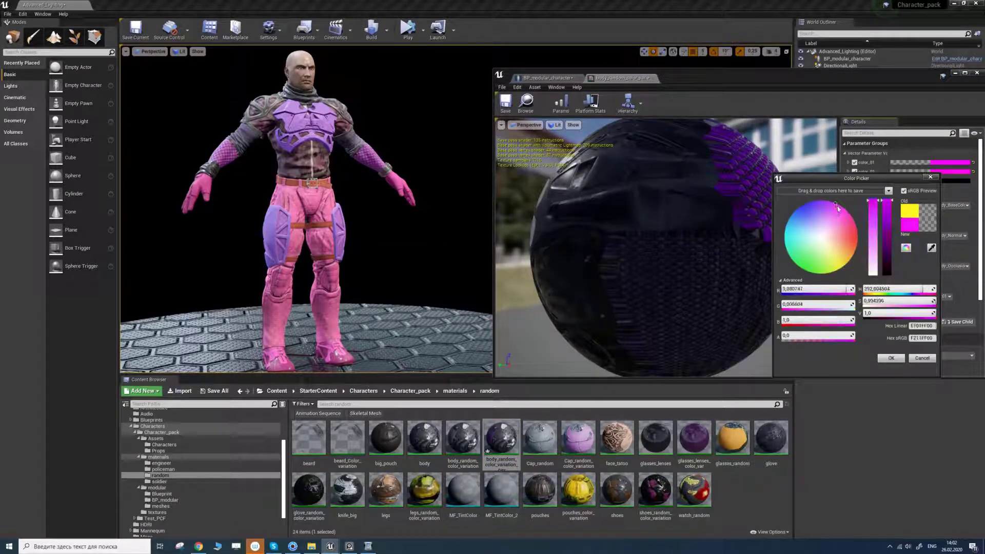
drag(838, 208, 842, 215)
click(799, 209)
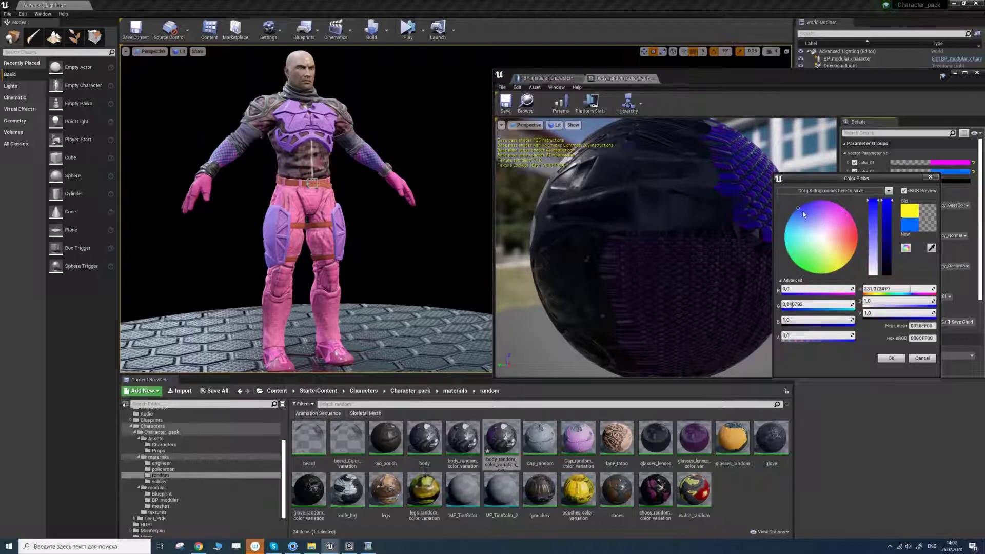
click(843, 208)
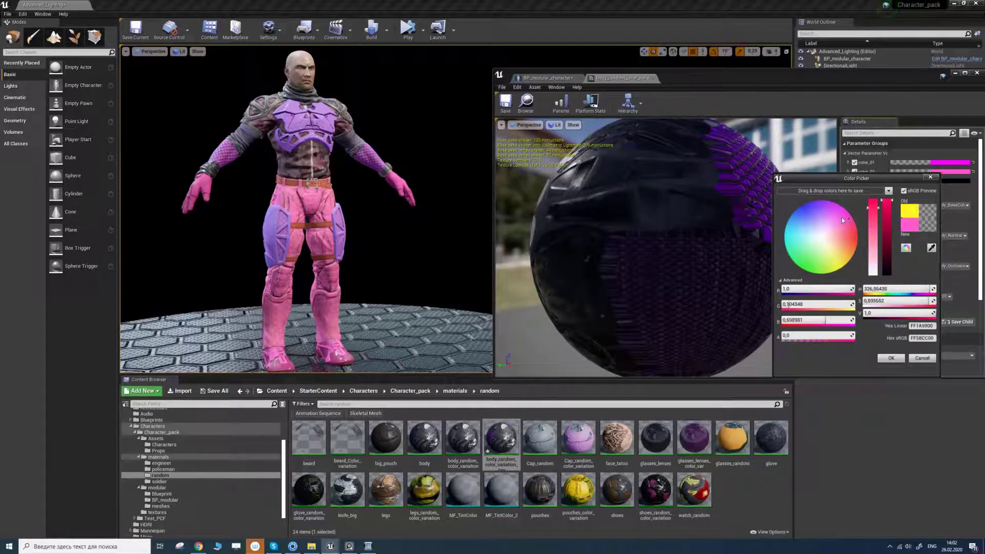
click(892, 358)
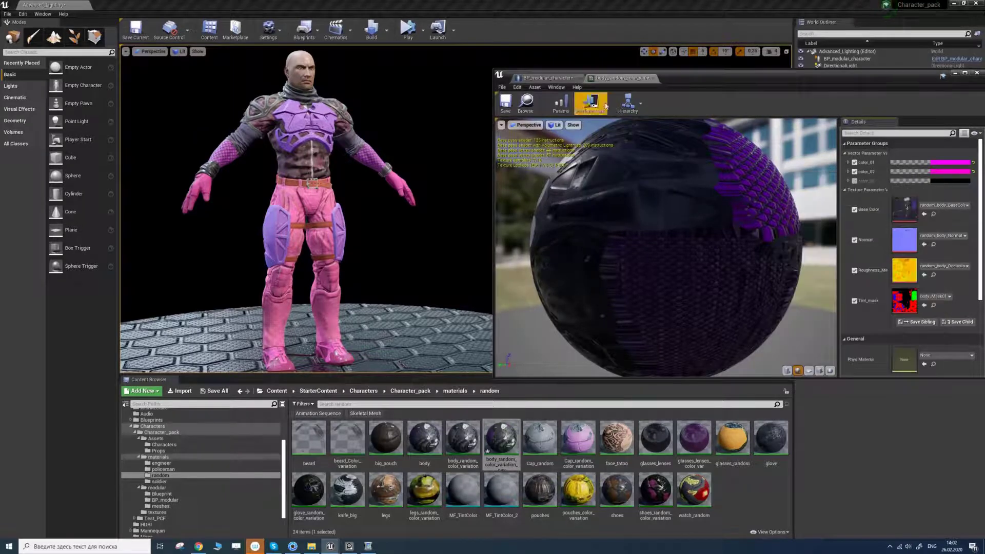
click(506, 103)
click(651, 78)
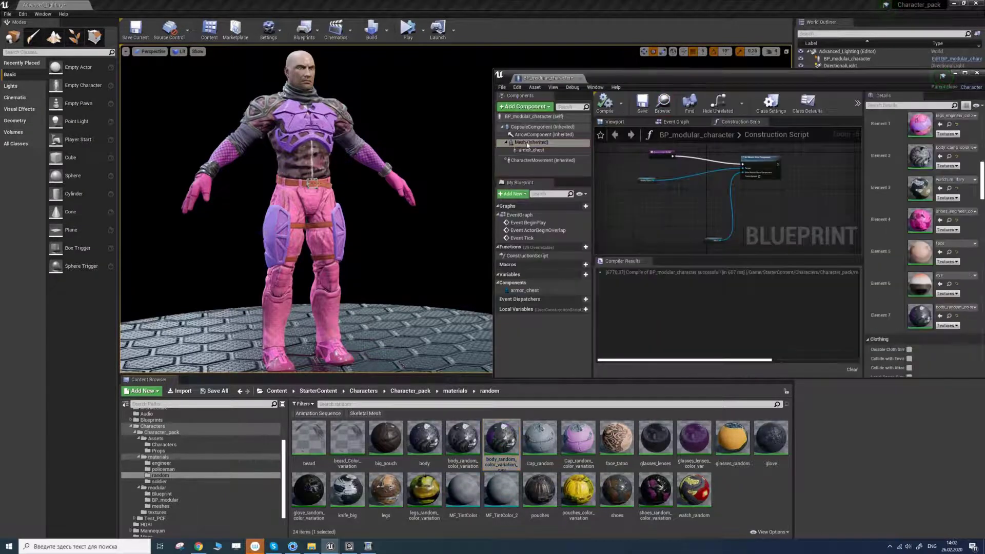
Step: Add the rusta_style skeletal mesh as a component under the inherited Mesh and connect its reference to the master pose node in the Construction Script
click(527, 145)
click(160, 506)
click(365, 413)
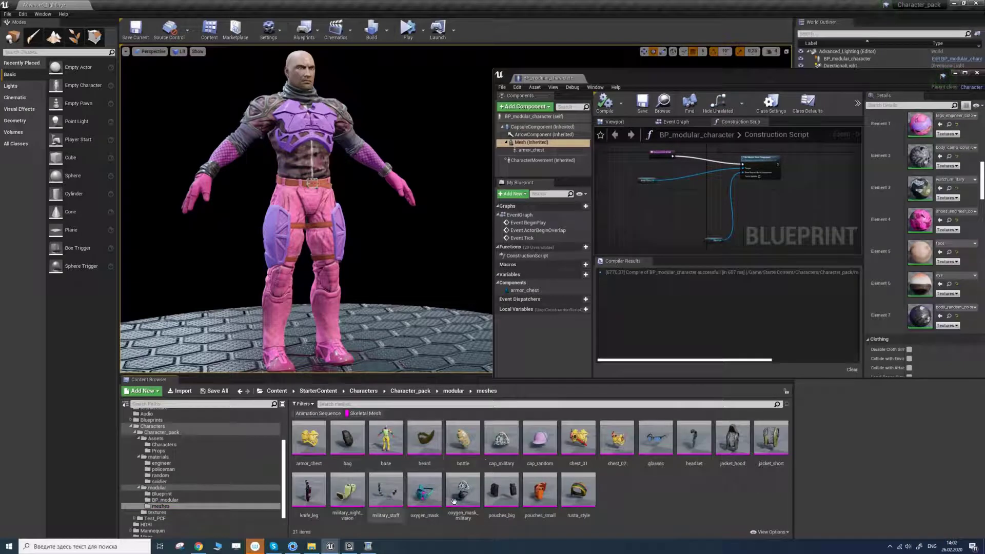
click(578, 492)
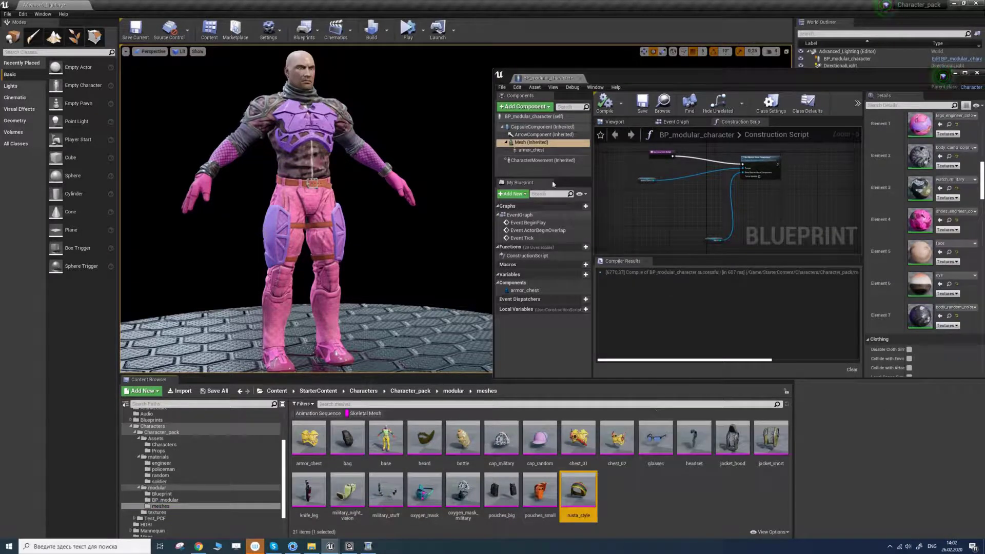
click(524, 107)
click(553, 199)
drag(534, 158, 641, 195)
click(648, 196)
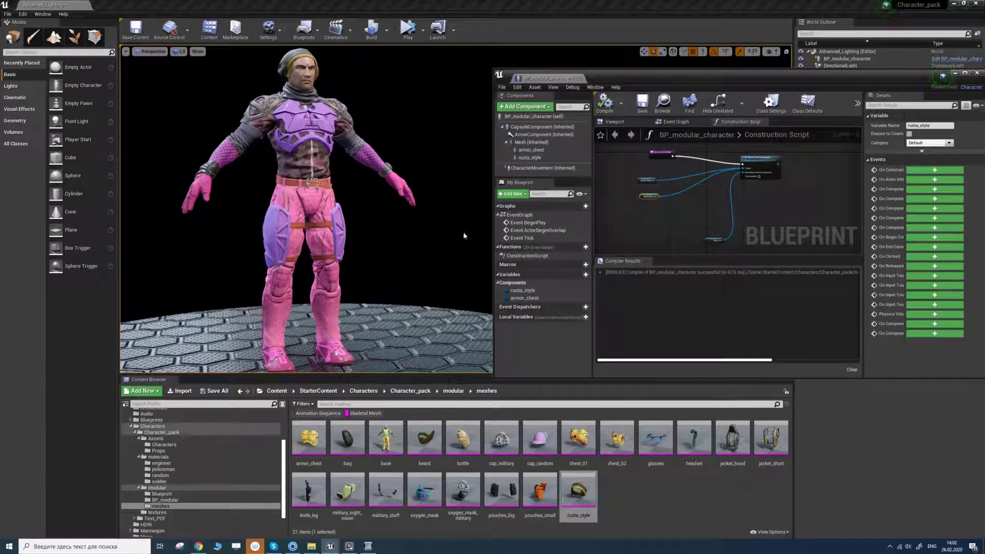
Step: Duplicate the engineer folder's hat_solid_color_variation as hat_solid_color_variation_gay and assign the copy to Element 0 of the rusta_style component
click(162, 463)
click(365, 414)
scroll(461, 467, down, 1)
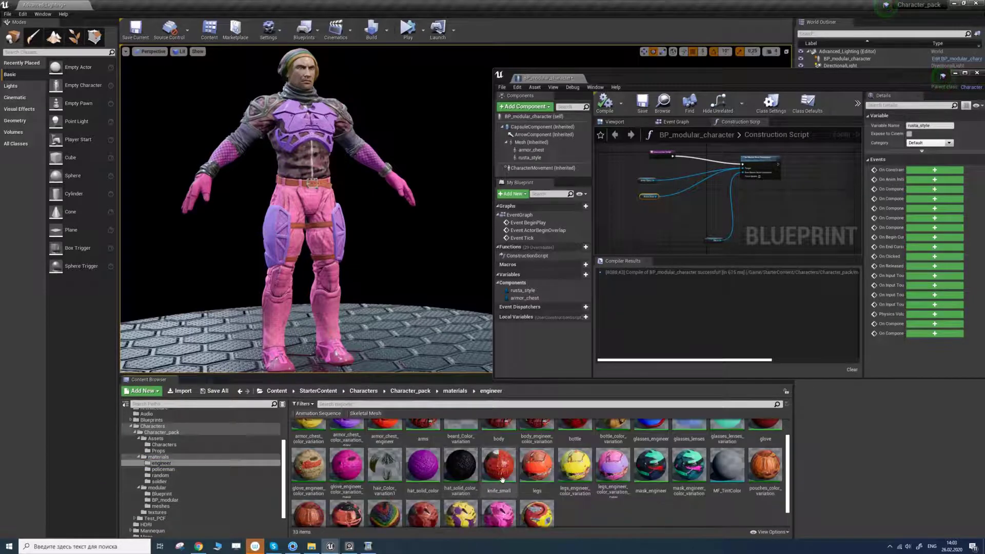
click(465, 467)
right_click(465, 467)
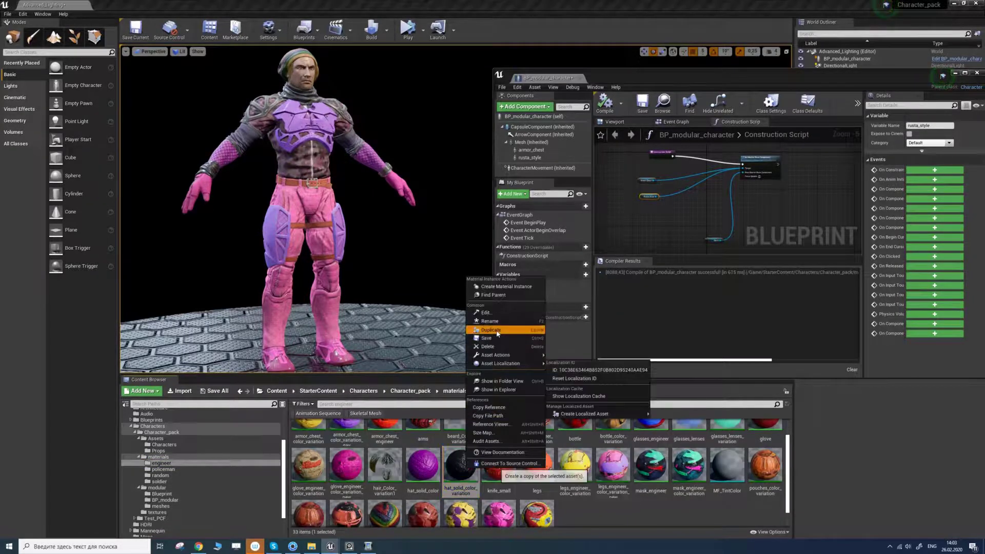
click(511, 471)
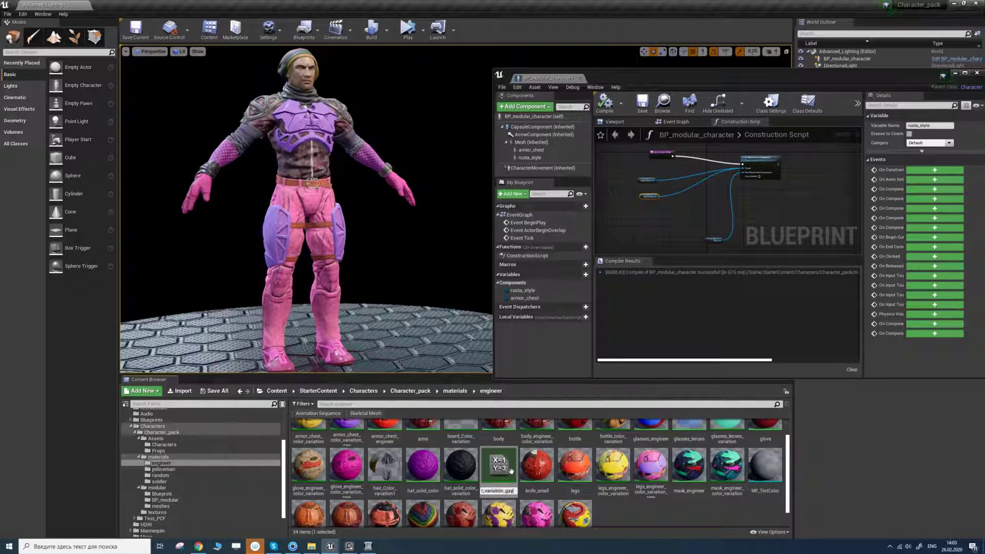
click(529, 157)
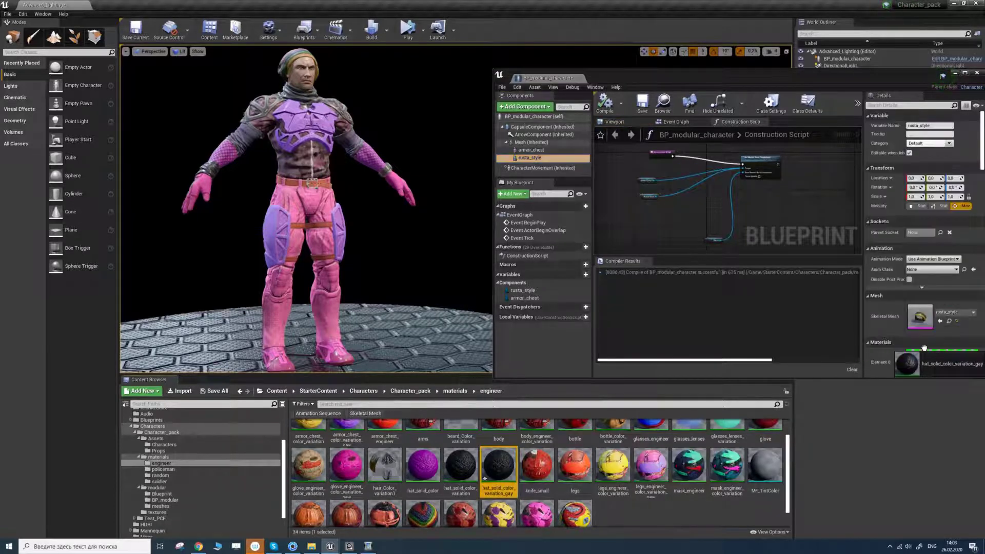
click(940, 363)
Step: Open the hat_solid_color_variation_gay material instance, set its color parameter to magenta, and save and close it
double_click(923, 360)
click(923, 162)
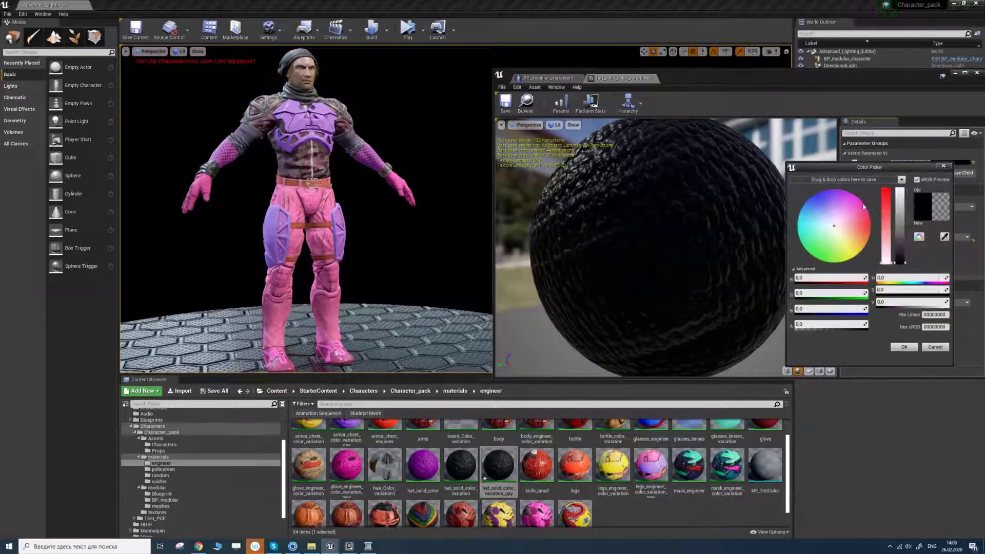
drag(899, 201, 899, 190)
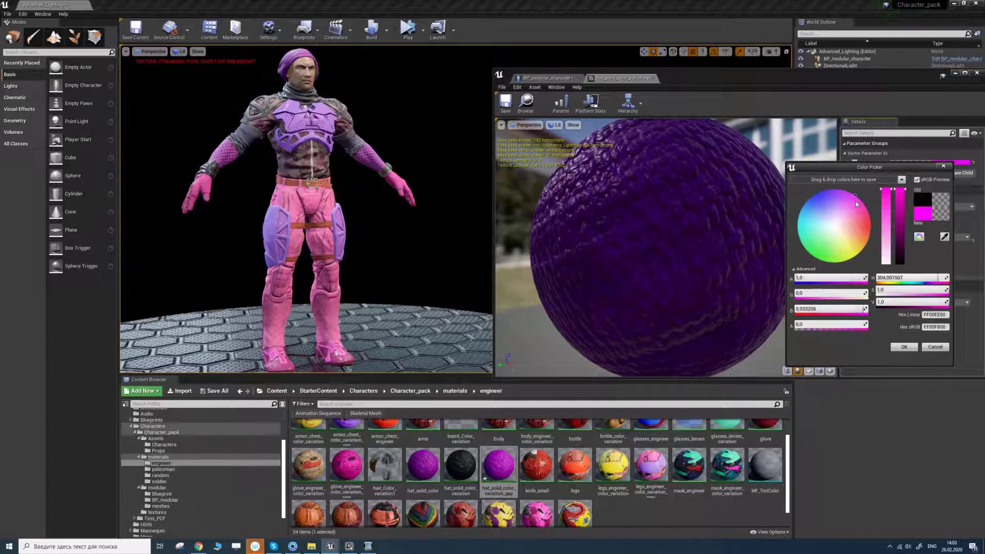
click(905, 347)
click(506, 104)
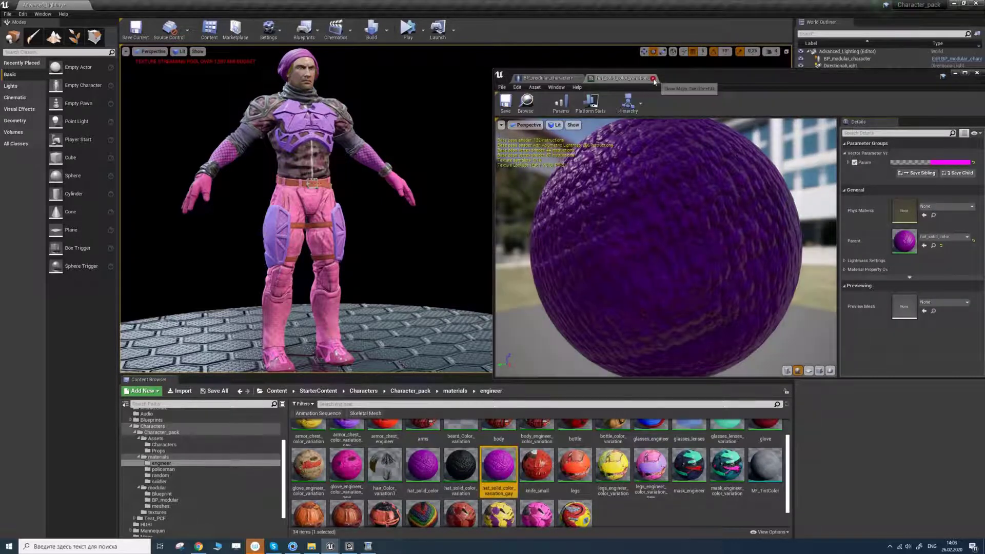
click(646, 78)
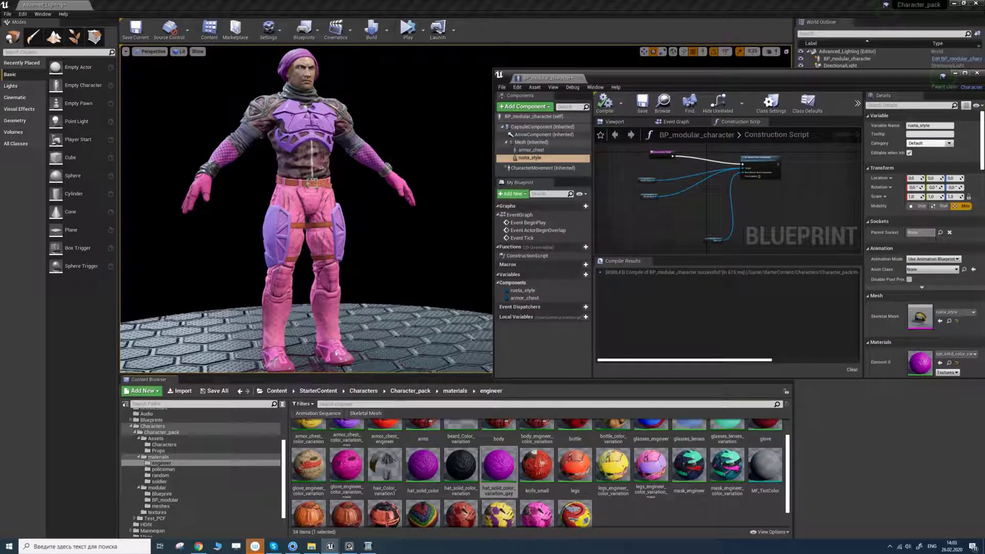
Step: Add the glasses skeletal mesh as a component under the inherited Mesh, connect its reference to the master pose node, and compile
click(160, 506)
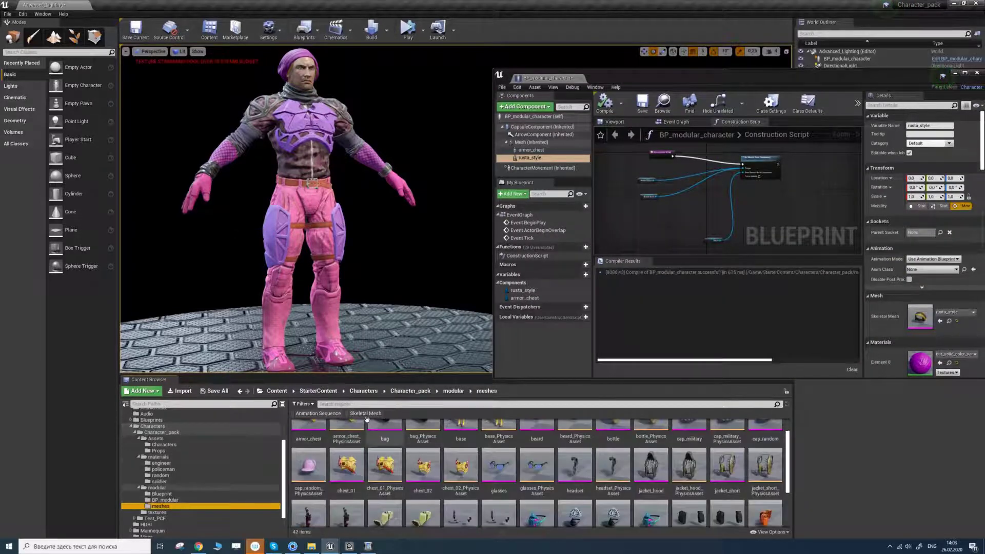
click(667, 440)
drag(670, 441, 534, 154)
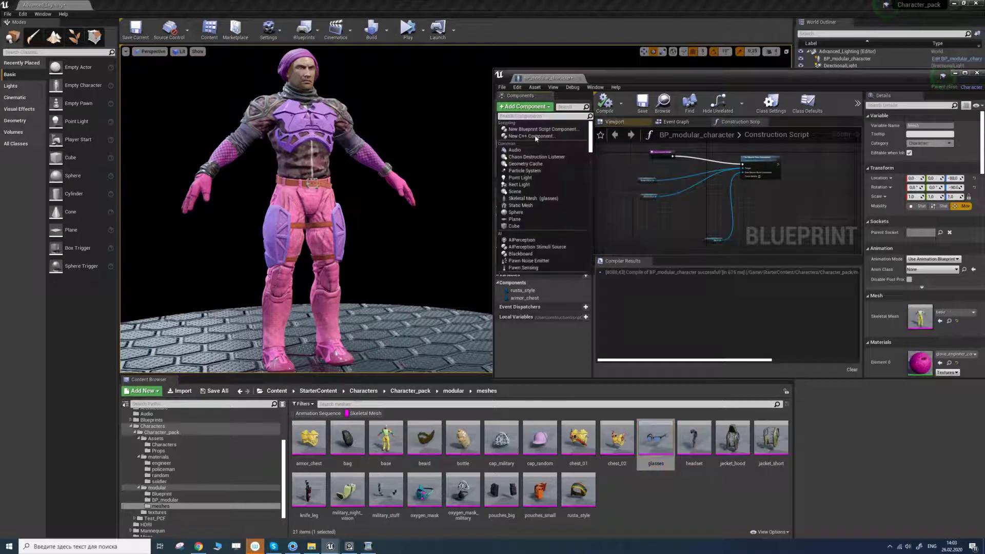
double_click(515, 168)
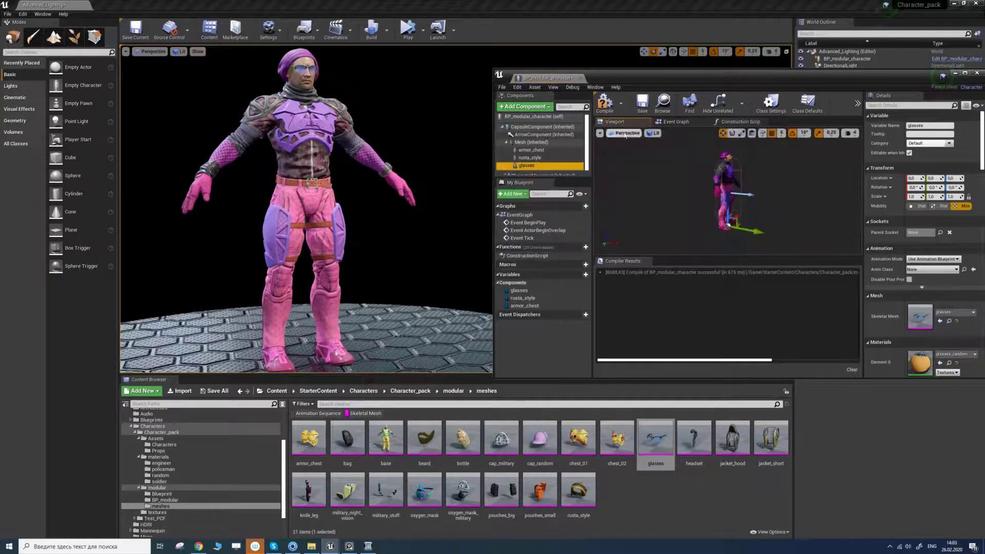
click(727, 124)
drag(653, 207, 745, 172)
click(606, 105)
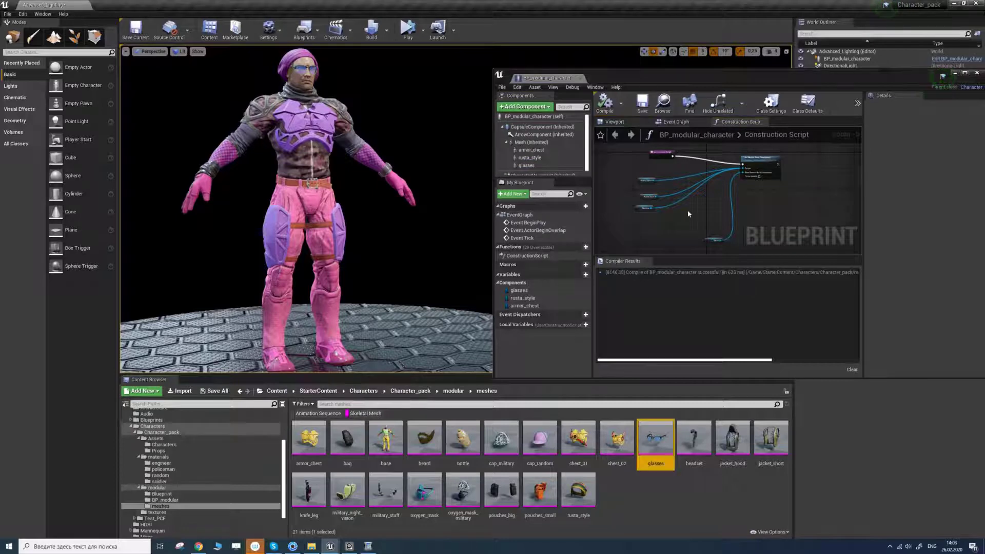
Step: Assign the policeman folder's glasses_police material to Element 0 of the glasses component
click(160, 476)
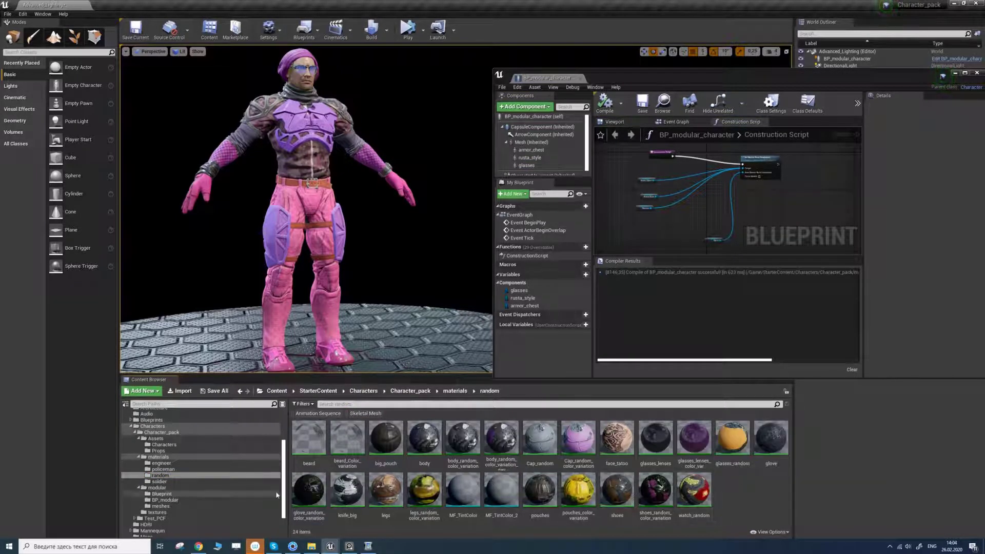
click(162, 469)
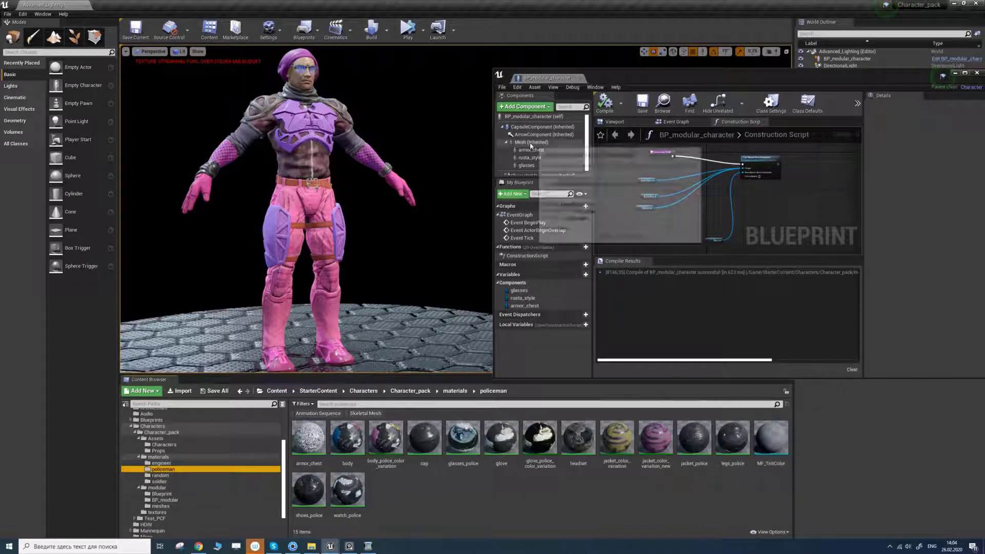
click(527, 165)
scroll(914, 303, down, 3)
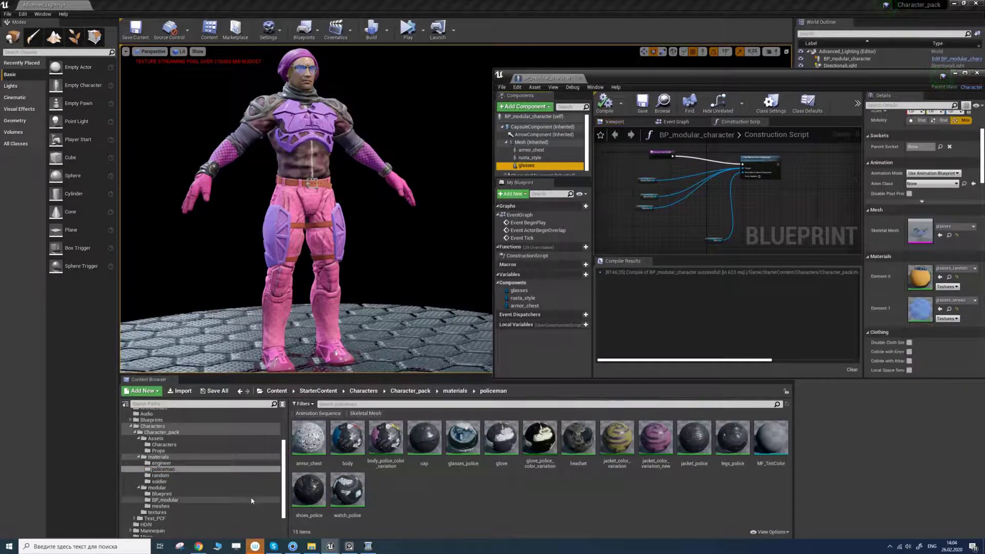
drag(463, 439, 920, 278)
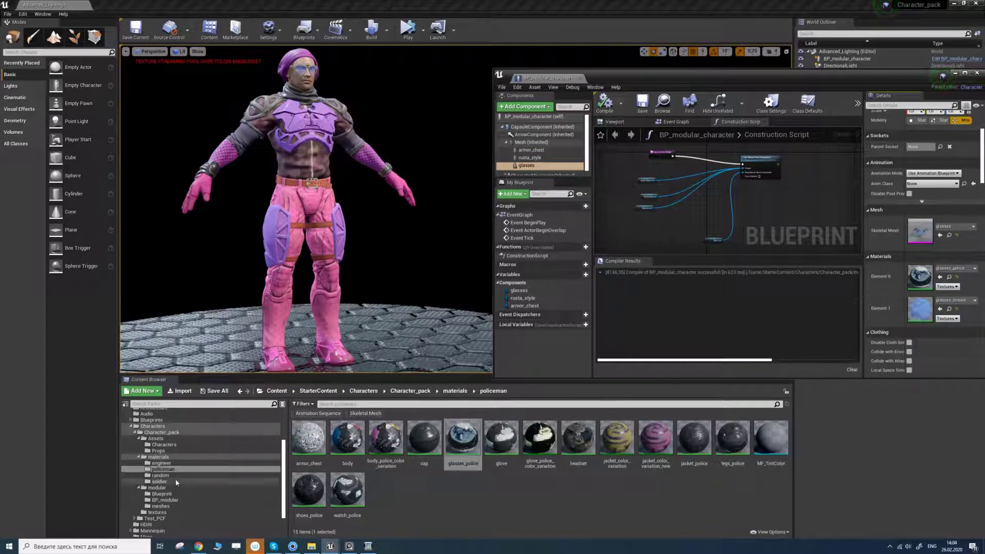
Step: Duplicate the engineer folder's glasses_lenses_variation as glasses_lenses_variation_gay and assign the copy to Element 1 of the glasses component
click(170, 477)
click(162, 463)
click(739, 442)
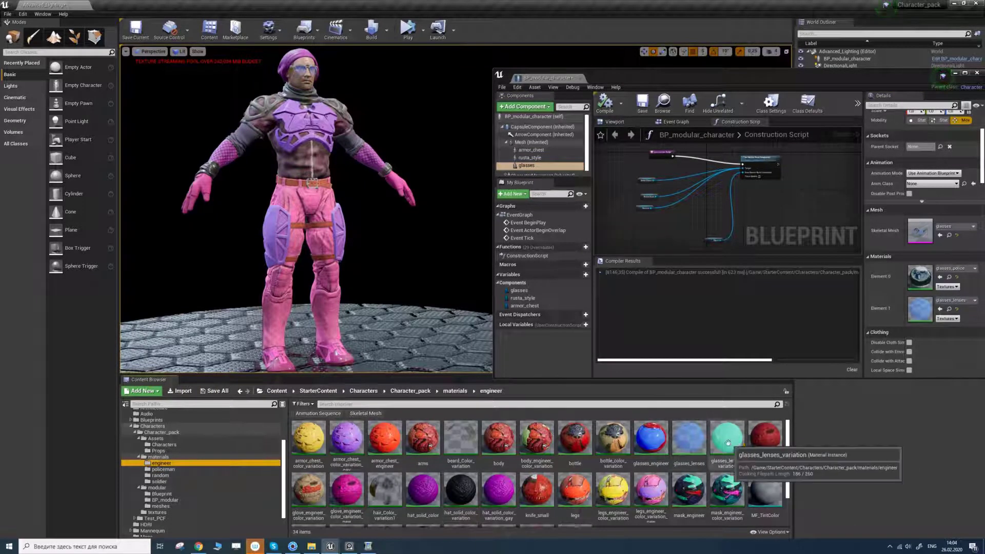
right_click(749, 446)
click(784, 406)
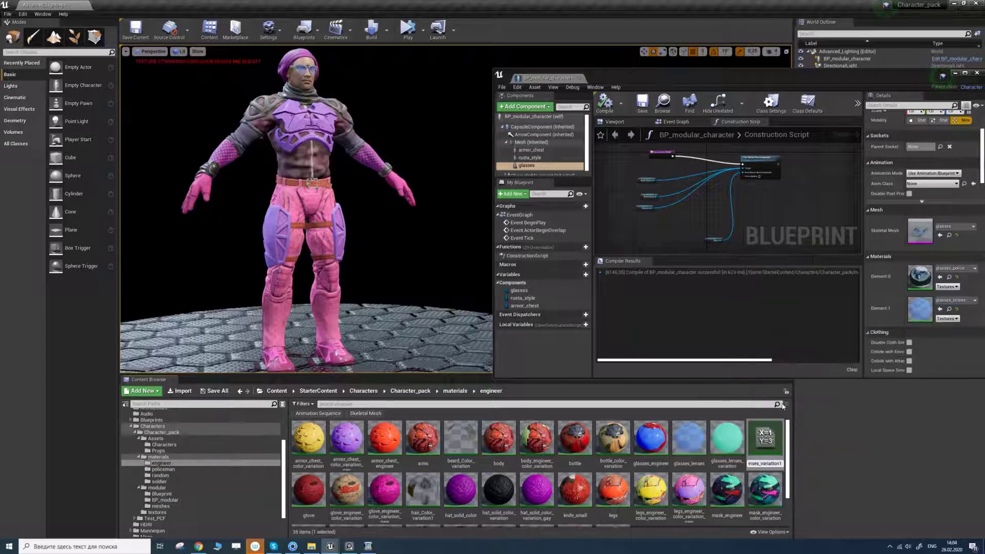
drag(761, 441, 917, 309)
Step: Open the duplicated glasses lenses material instance and set its glass color to bright pink
double_click(919, 309)
click(904, 162)
drag(809, 213, 799, 195)
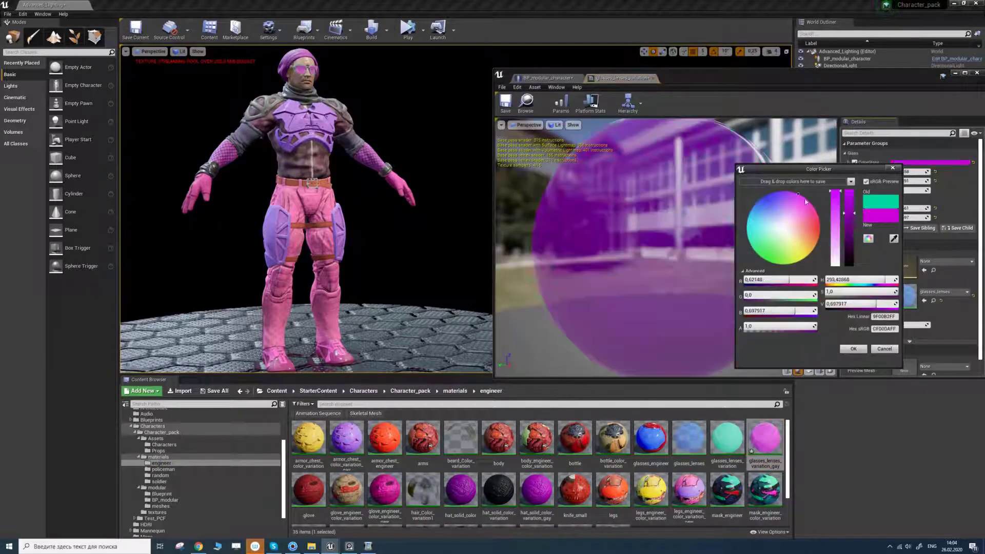
click(849, 192)
click(804, 205)
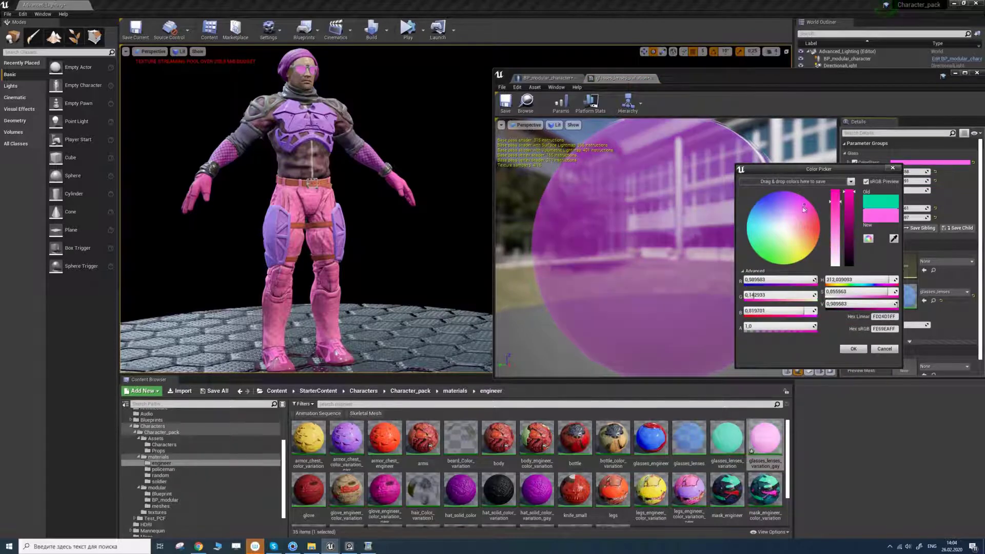
click(853, 349)
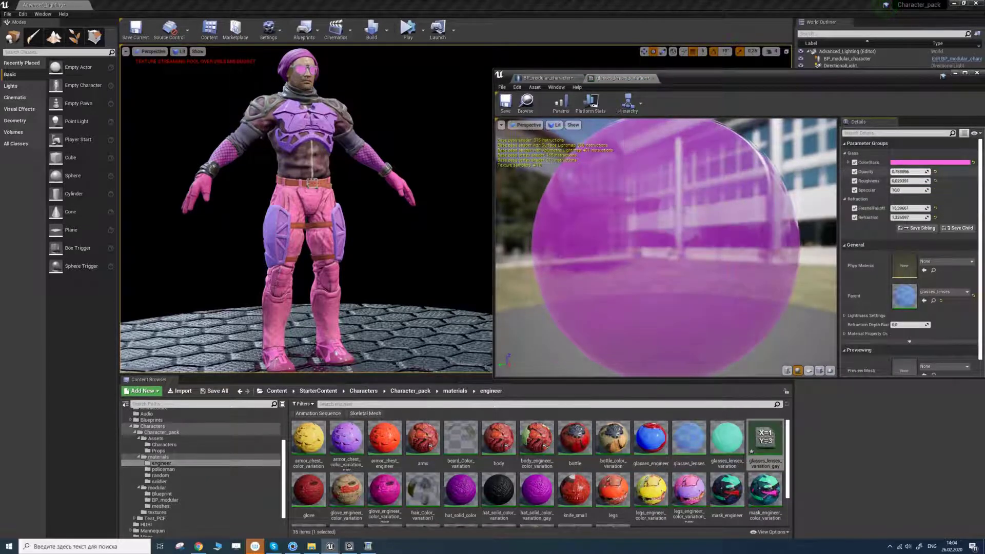
Step: Lower the lens material's opacity to about 0.43, save and close the instance, and save the character blueprint
drag(909, 172, 889, 172)
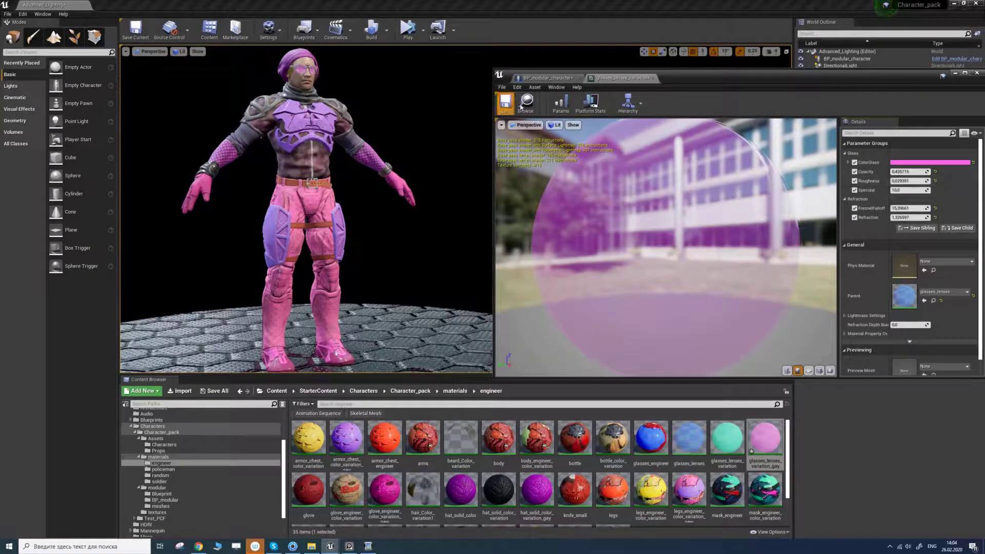
click(652, 78)
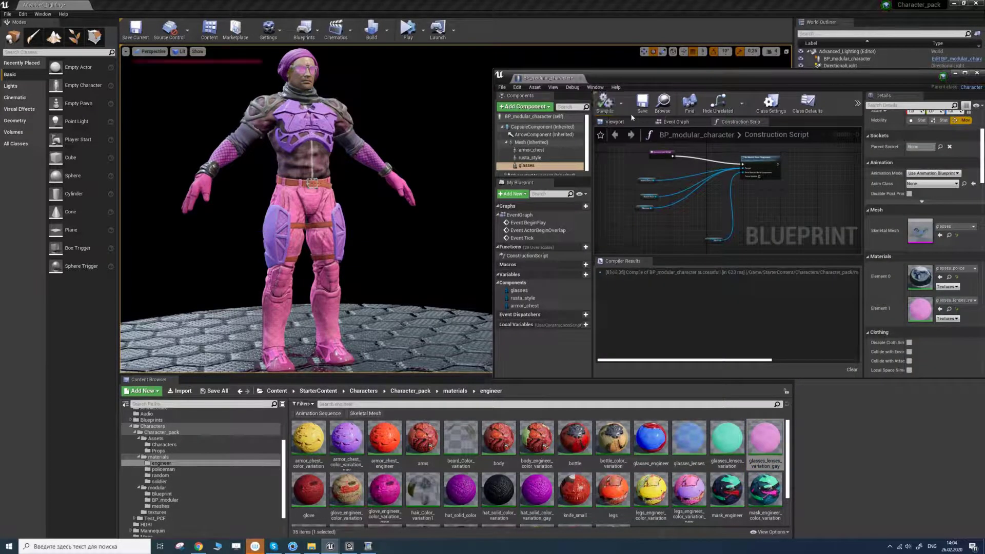
click(641, 105)
click(156, 512)
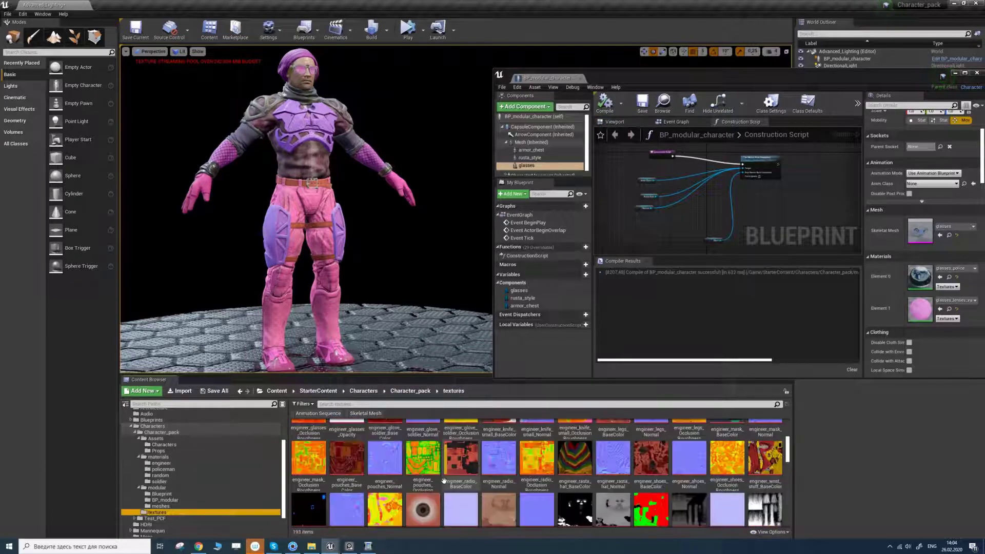
scroll(446, 476, down, 3)
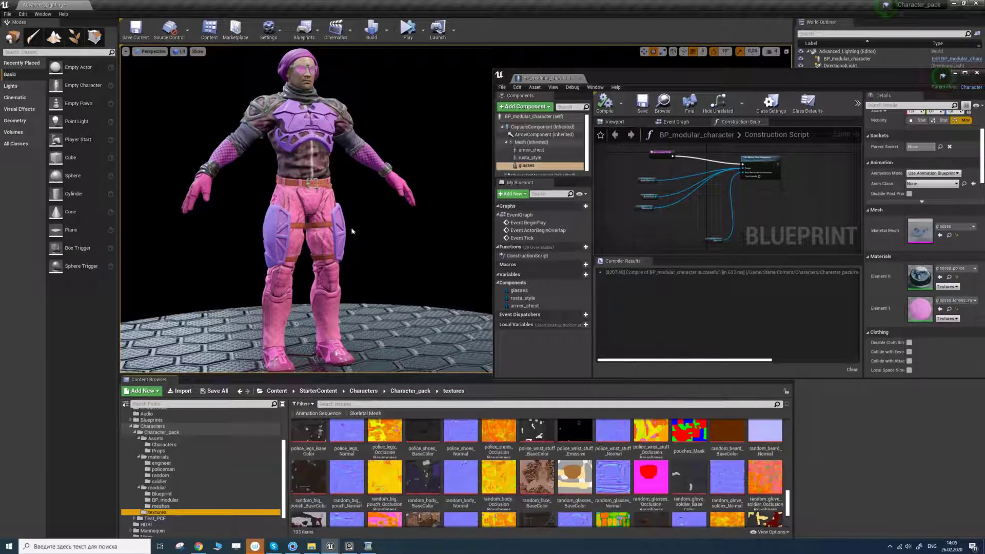
Step: Select the modular character in the level, rotate it slightly about its vertical axis, and close the blueprint editor window
click(314, 199)
drag(323, 226, 474, 226)
drag(375, 222, 426, 199)
click(976, 74)
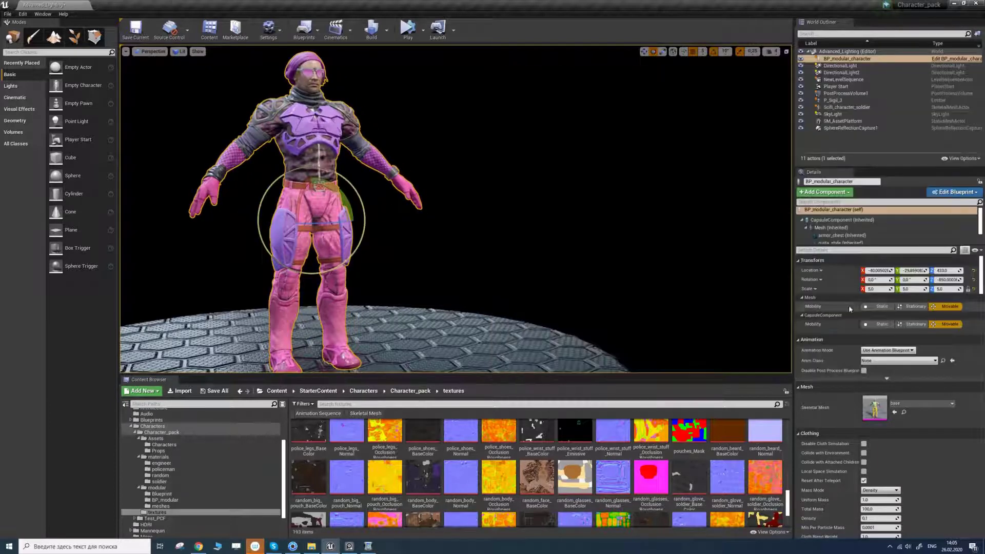
Step: Set the character's animation mode to Use Animation Asset with ThirdPersonRun, and rotate the character about its vertical axis into a side view
click(888, 350)
click(887, 365)
click(924, 365)
scroll(919, 318, down, 3)
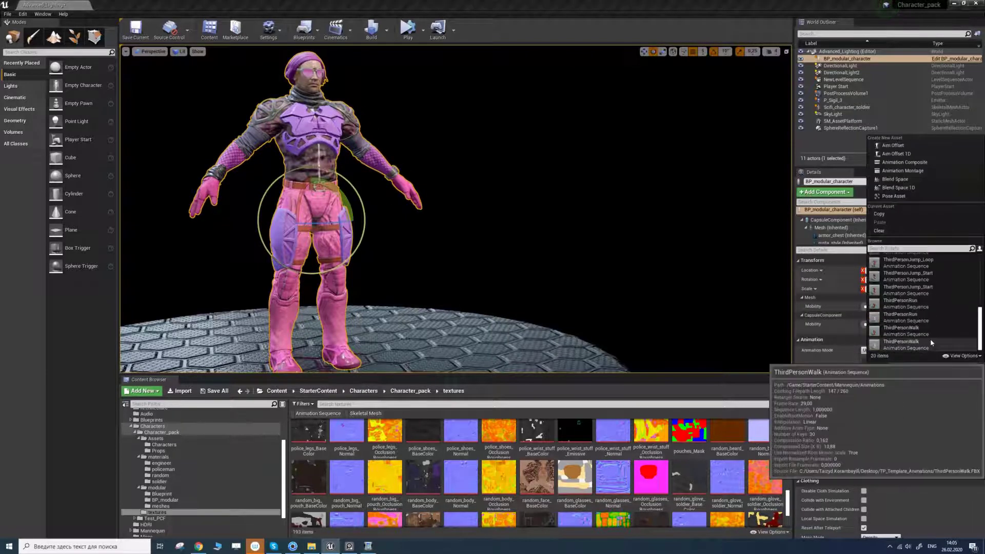
click(913, 323)
drag(321, 224, 261, 221)
middle_drag(578, 196, 501, 210)
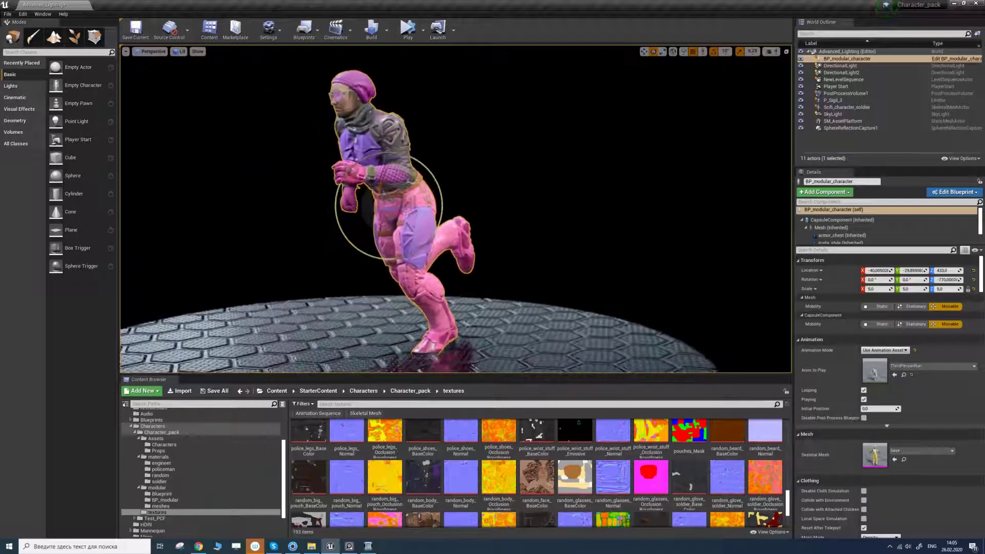